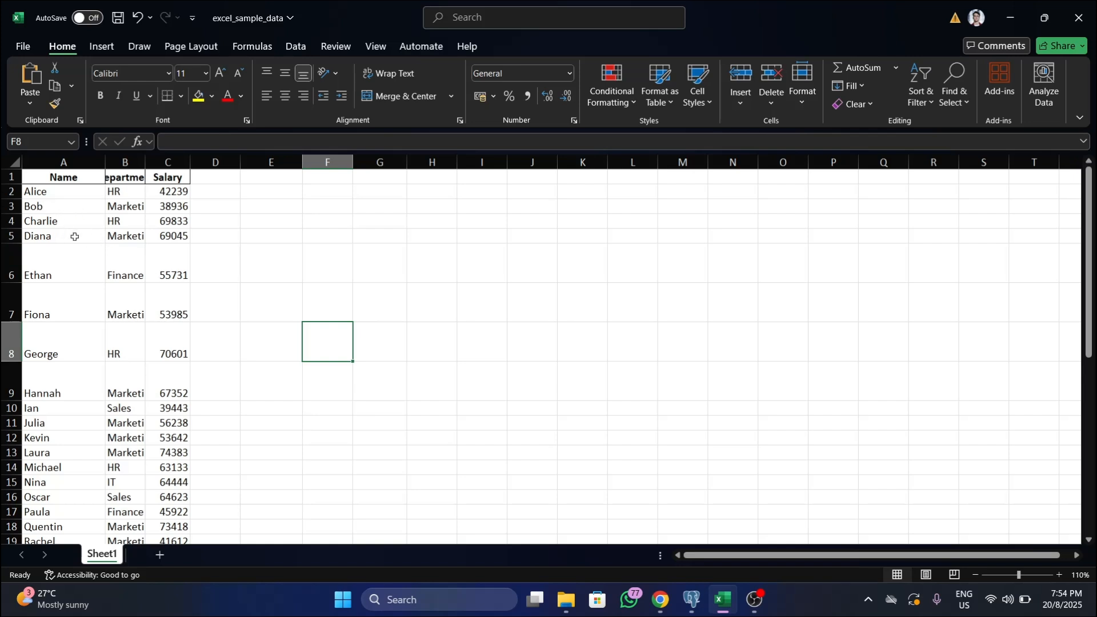
- Auto-fit the width of all columns in the sheet to their contents
{"action": "scroll", "coordinate": [85, 191], "scroll_direction": "down", "scroll_amount": 2}
{"action": "scroll", "coordinate": [90, 337], "scroll_direction": "up", "scroll_amount": 2}
{"action": "scroll", "coordinate": [77, 315], "scroll_direction": "down", "scroll_amount": 3}
{"action": "scroll", "coordinate": [86, 320], "scroll_direction": "up", "scroll_amount": 3}
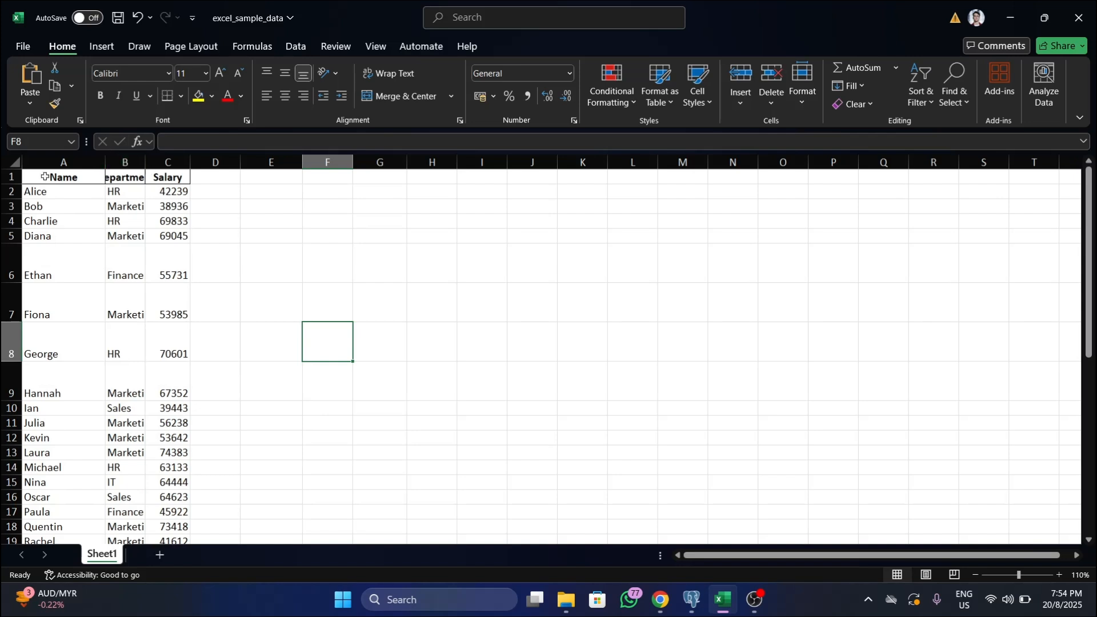
{"action": "left_click", "coordinate": [13, 162]}
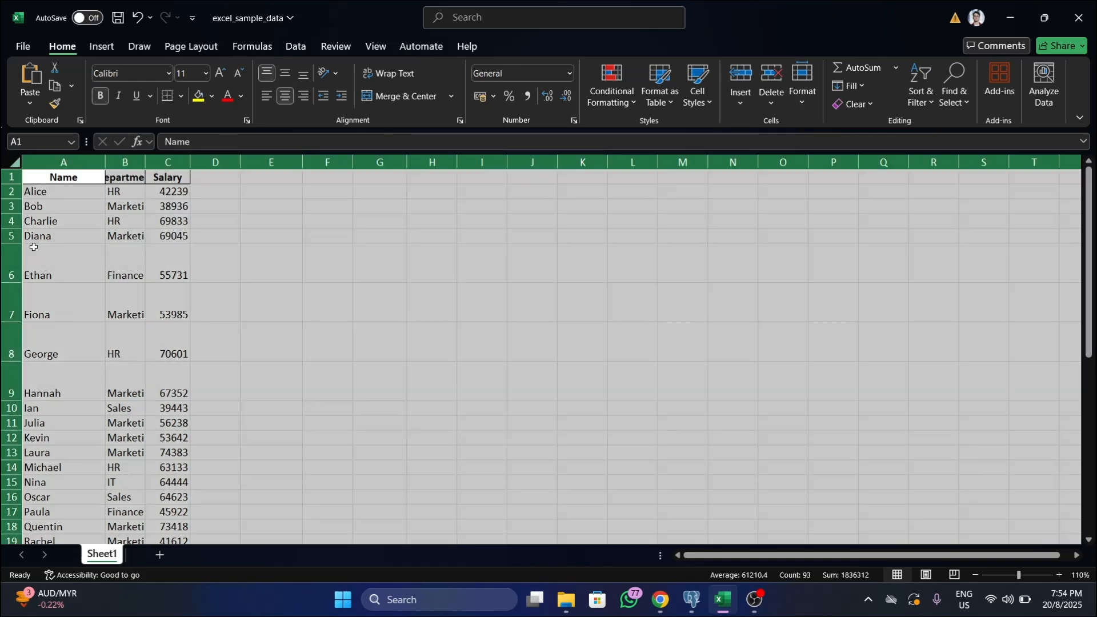
{"action": "double_click", "coordinate": [145, 162]}
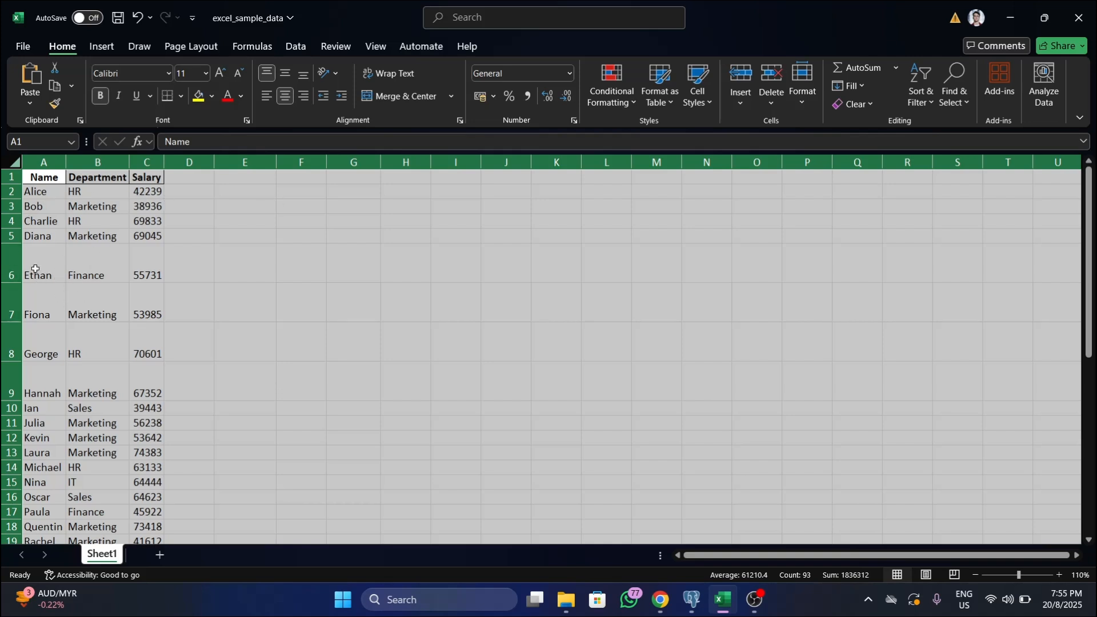
- Auto-fit the height of all rows in the sheet so rows 6 to 9 match the others
{"action": "scroll", "coordinate": [51, 343], "scroll_direction": "down", "scroll_amount": 2}
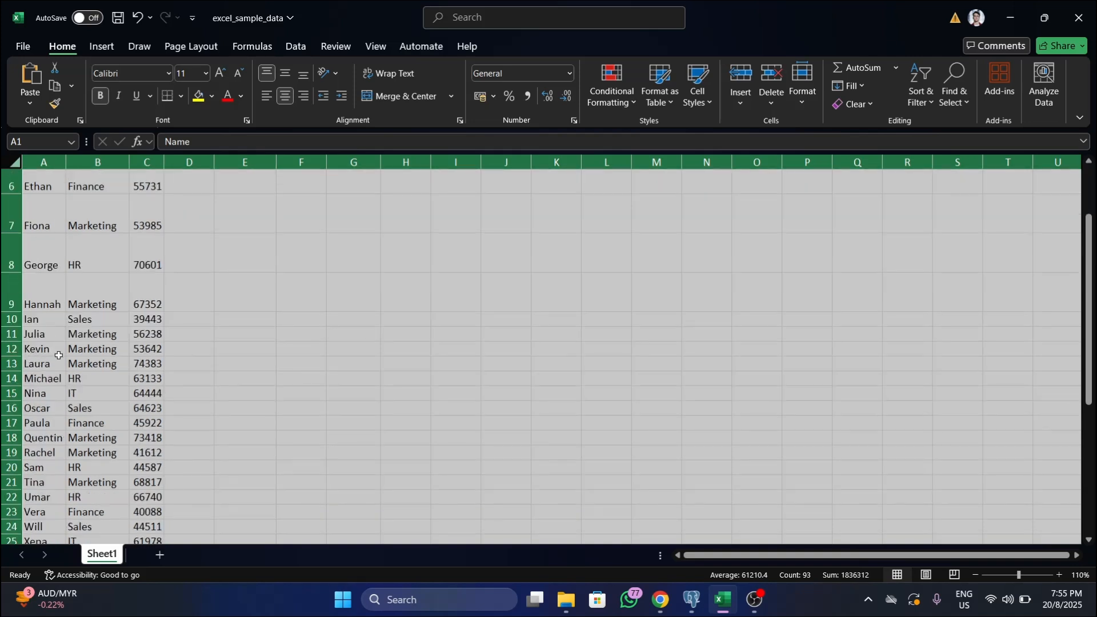
{"action": "scroll", "coordinate": [38, 328], "scroll_direction": "up", "scroll_amount": 2}
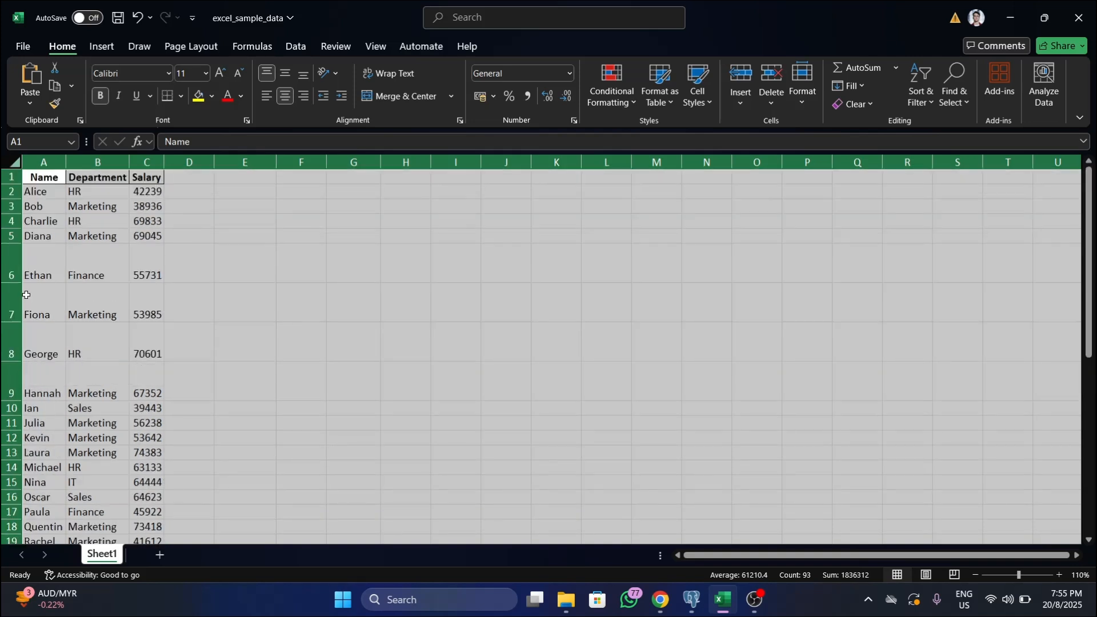
{"action": "double_click", "coordinate": [12, 243]}
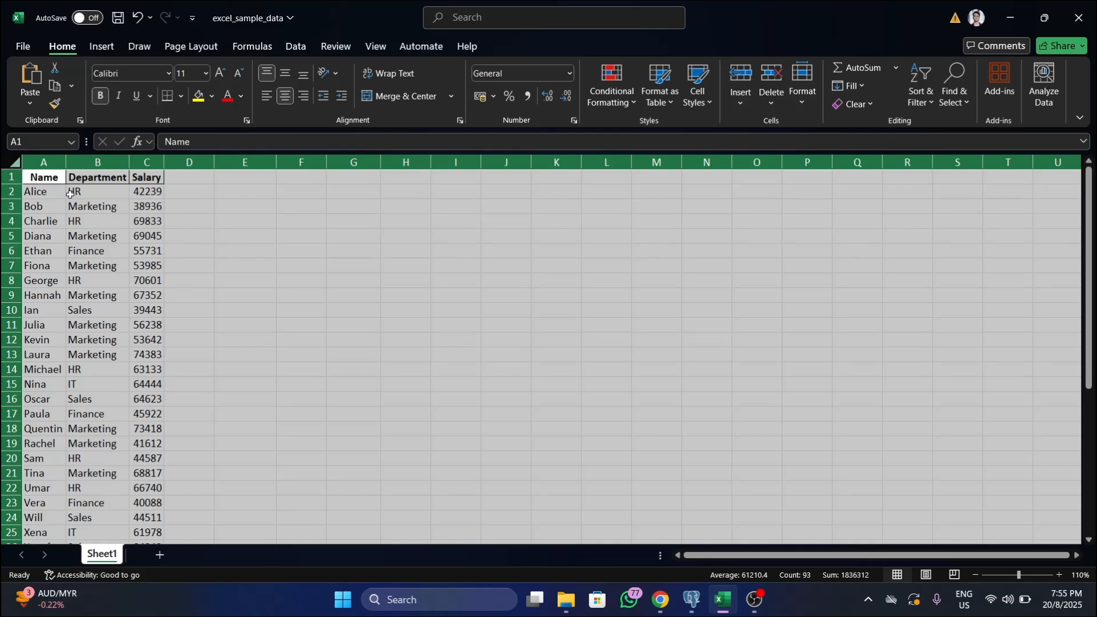
{"action": "left_click", "coordinate": [226, 222]}
{"action": "left_click", "coordinate": [8, 165]}
{"action": "left_click", "coordinate": [243, 307]}
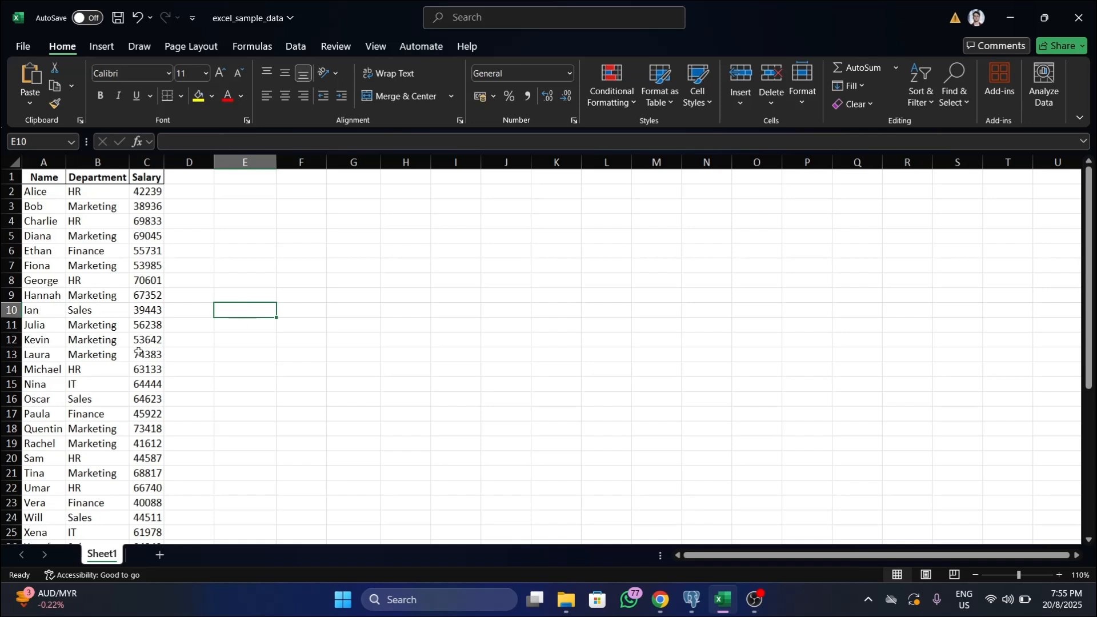
- Enter the formula =C2+C6 in cell E2 to add the two salaries
{"action": "left_click", "coordinate": [228, 195]}
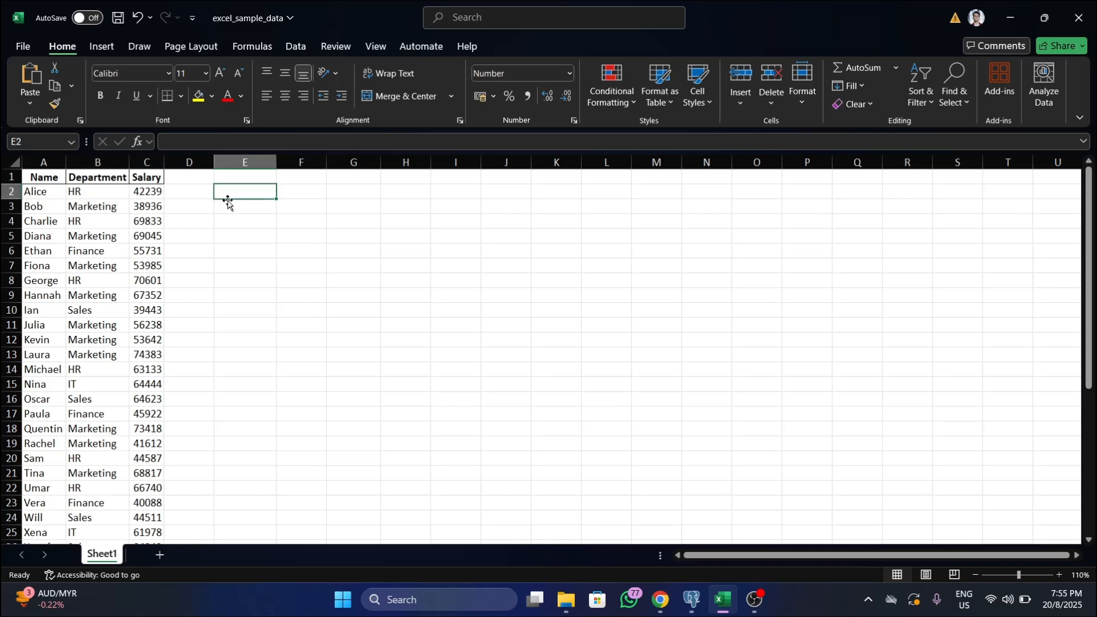
{"action": "type", "text": "="}
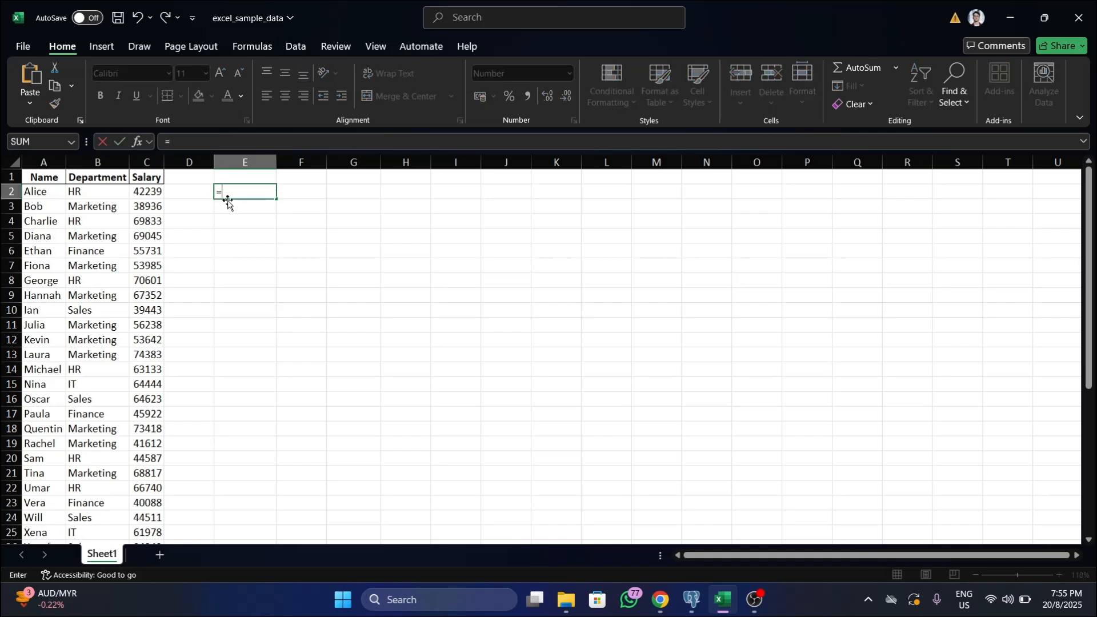
{"action": "left_click", "coordinate": [148, 192]}
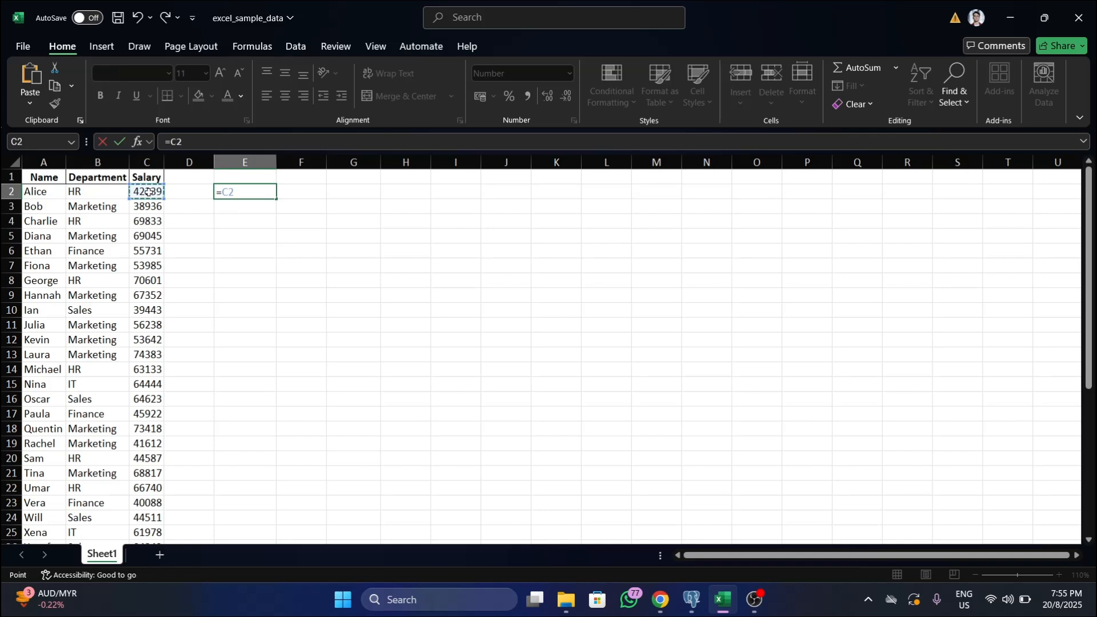
{"action": "type", "text": "+"}
{"action": "left_click", "coordinate": [143, 251]}
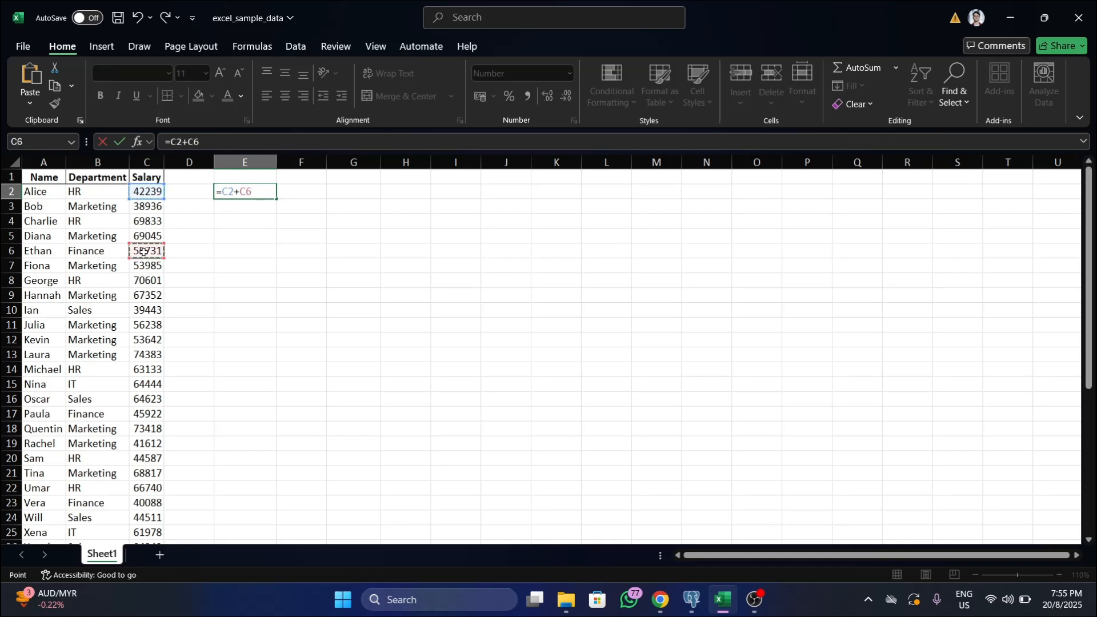
{"action": "key", "text": "Return"}
- Reduce the number format of the sum in E2 to zero decimal places
{"action": "left_click", "coordinate": [235, 190]}
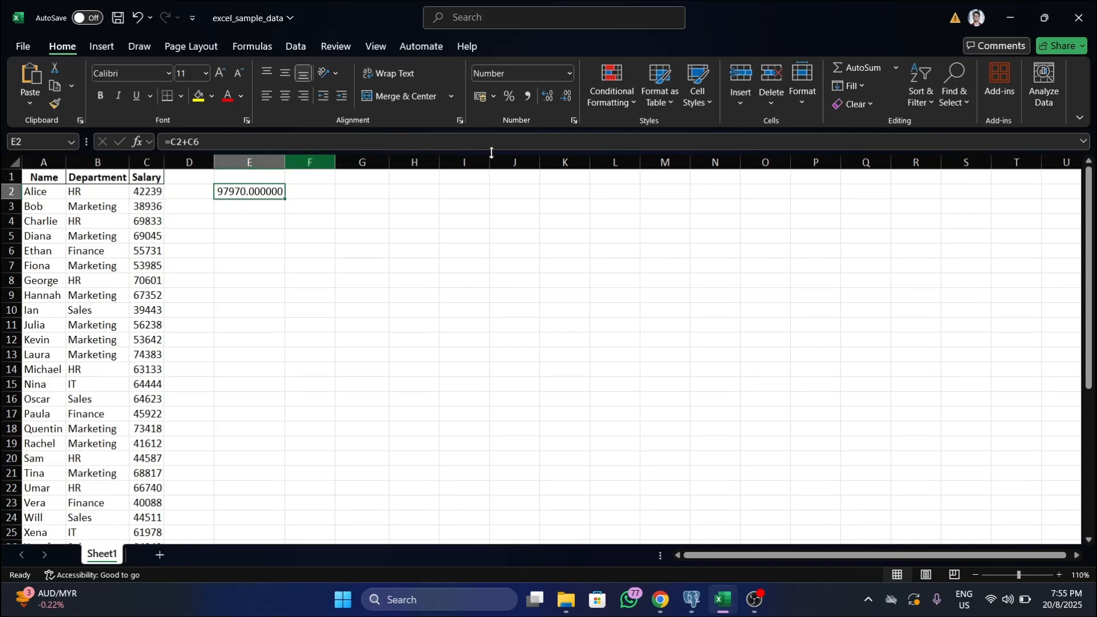
{"action": "left_click", "coordinate": [565, 99]}
{"action": "left_click", "coordinate": [565, 98]}
{"action": "left_click", "coordinate": [564, 98]}
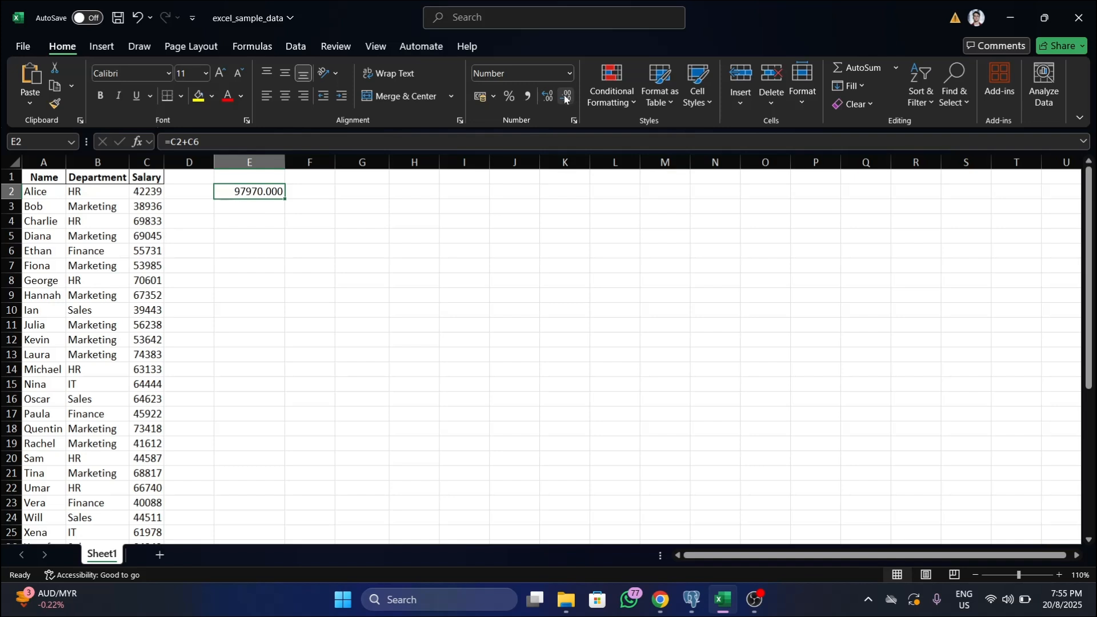
{"action": "left_click", "coordinate": [565, 98]}
{"action": "left_click", "coordinate": [564, 99]}
{"action": "left_click", "coordinate": [565, 98]}
- Enter the formula =C7/C12 in cell E3 to divide one salary by the other
{"action": "left_click", "coordinate": [266, 210]}
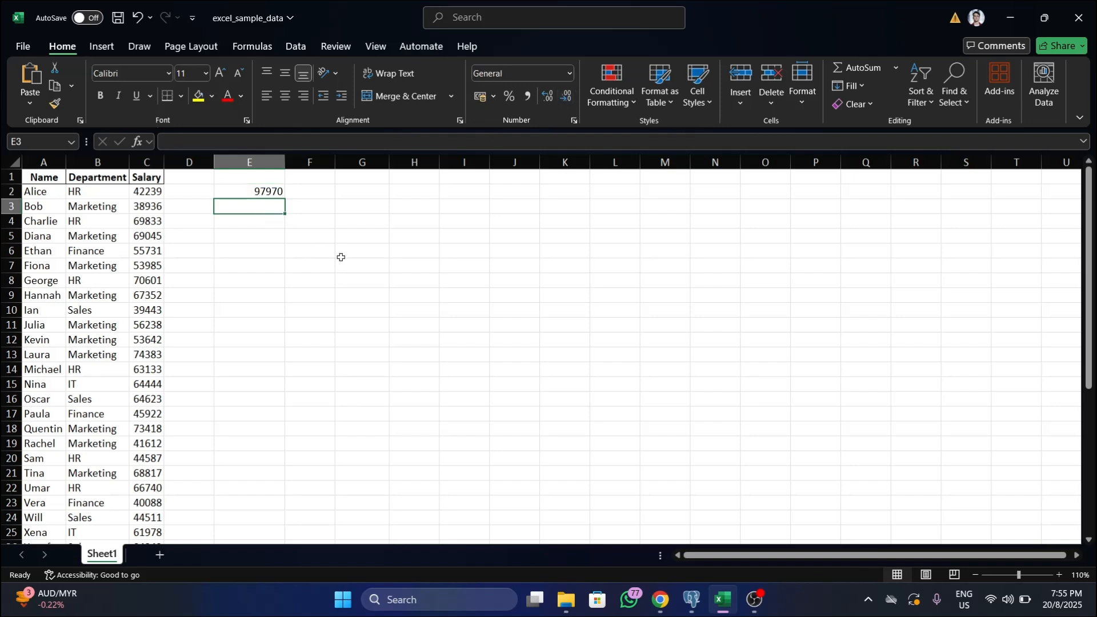
{"action": "key", "text": "Up"}
{"action": "key", "text": "Down"}
{"action": "type", "text": "="}
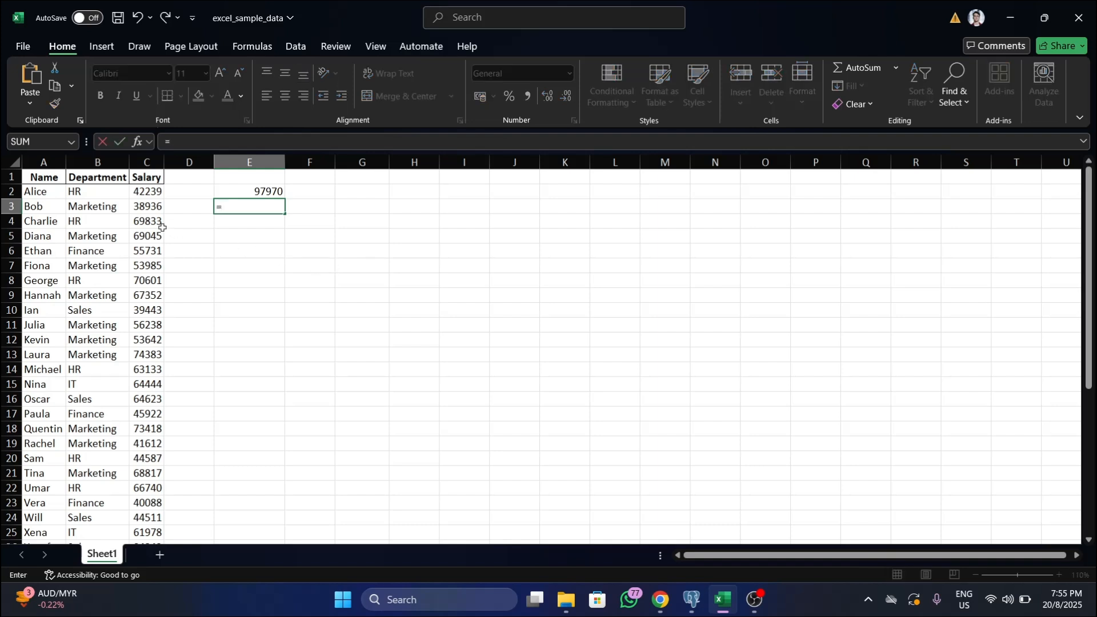
{"action": "left_click", "coordinate": [150, 266]}
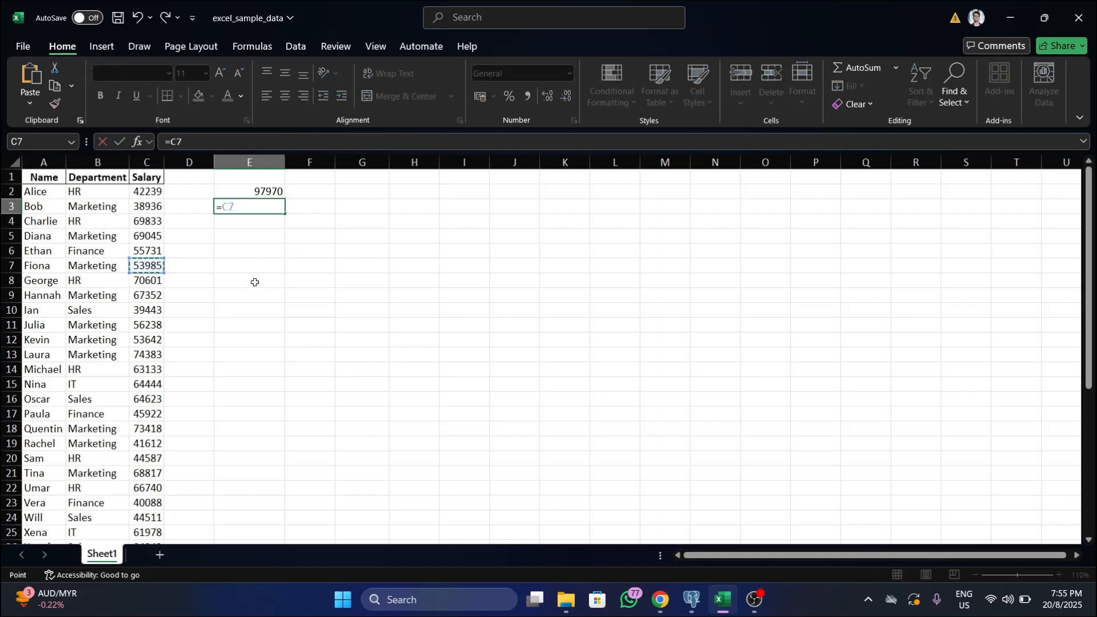
{"action": "type", "text": "/"}
{"action": "left_click", "coordinate": [147, 340]}
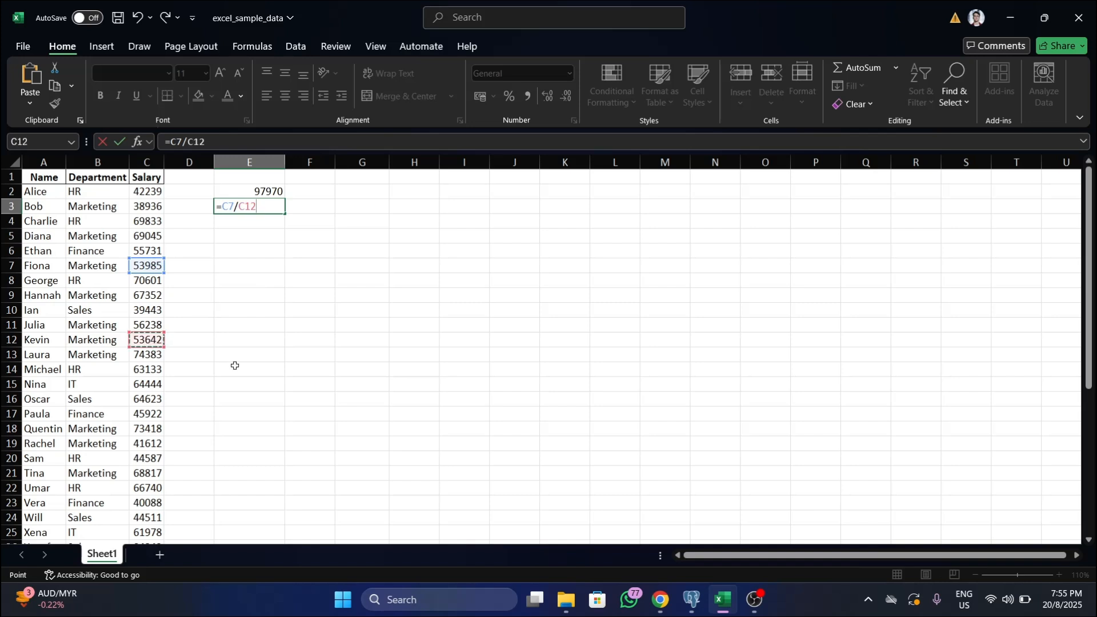
{"action": "key", "text": "Return"}
- Set the division result in E3 to display two decimal places
{"action": "left_click", "coordinate": [263, 207]}
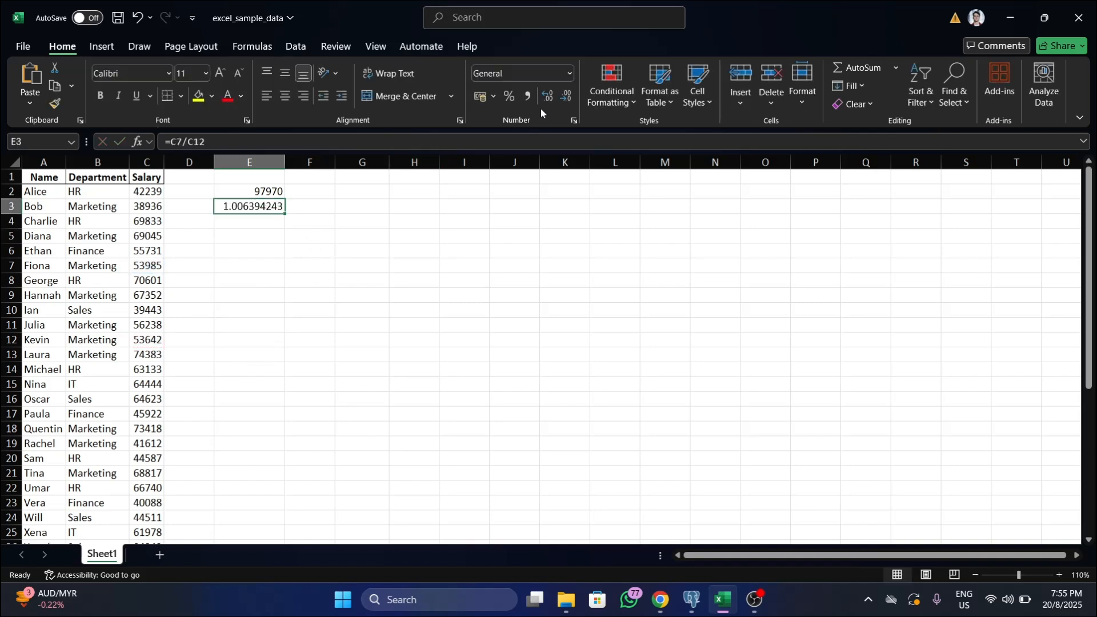
{"action": "left_click", "coordinate": [569, 97]}
{"action": "left_click", "coordinate": [569, 97]}
{"action": "left_click", "coordinate": [569, 97]}
{"action": "left_click", "coordinate": [568, 98]}
{"action": "left_click", "coordinate": [568, 97]}
{"action": "left_click", "coordinate": [567, 99]}
{"action": "left_click", "coordinate": [567, 99]}
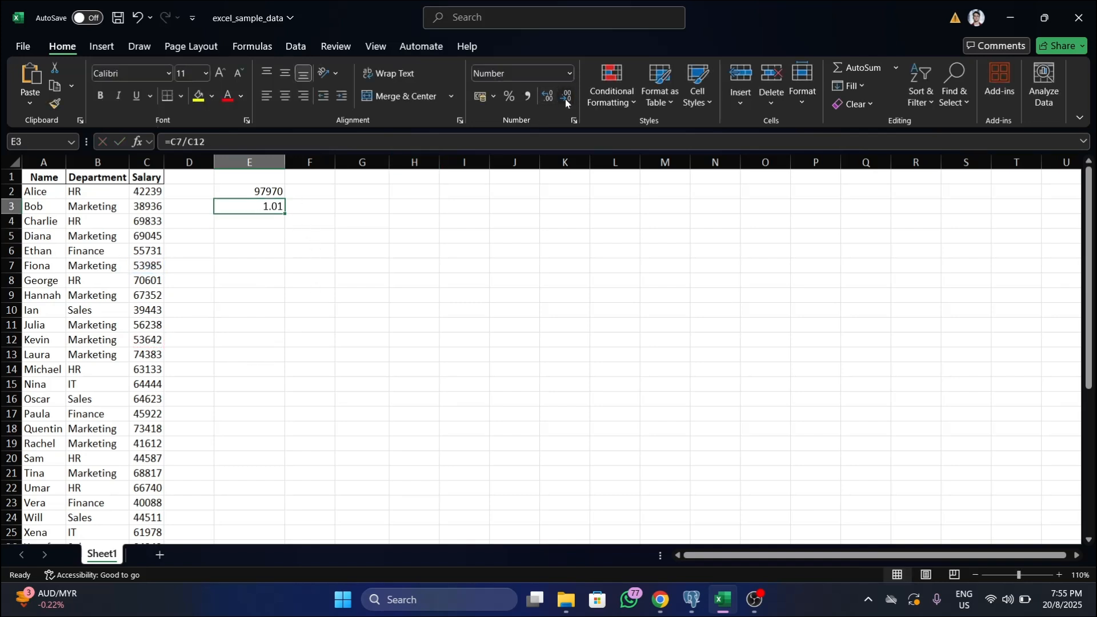
{"action": "left_click", "coordinate": [565, 100]}
{"action": "left_click", "coordinate": [546, 99]}
- Enter the formula =C9*C13 in cell E4 to multiply the two salaries
{"action": "left_click", "coordinate": [252, 223]}
{"action": "type", "text": "="}
{"action": "left_click", "coordinate": [153, 293]}
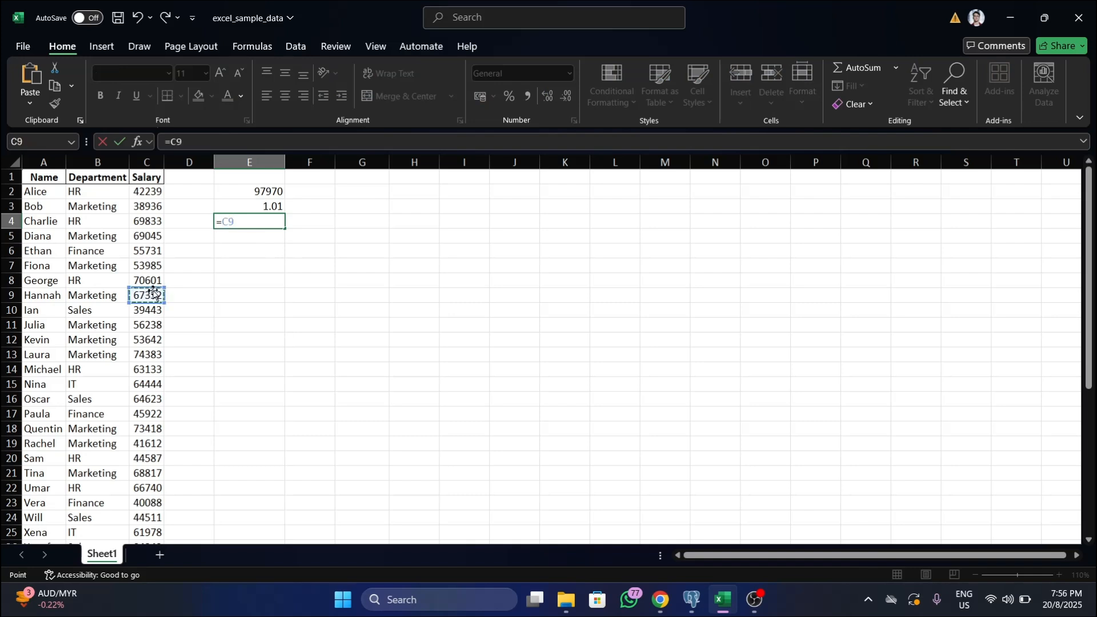
{"action": "type", "text": "/"}
{"action": "key", "text": "BackSpace"}
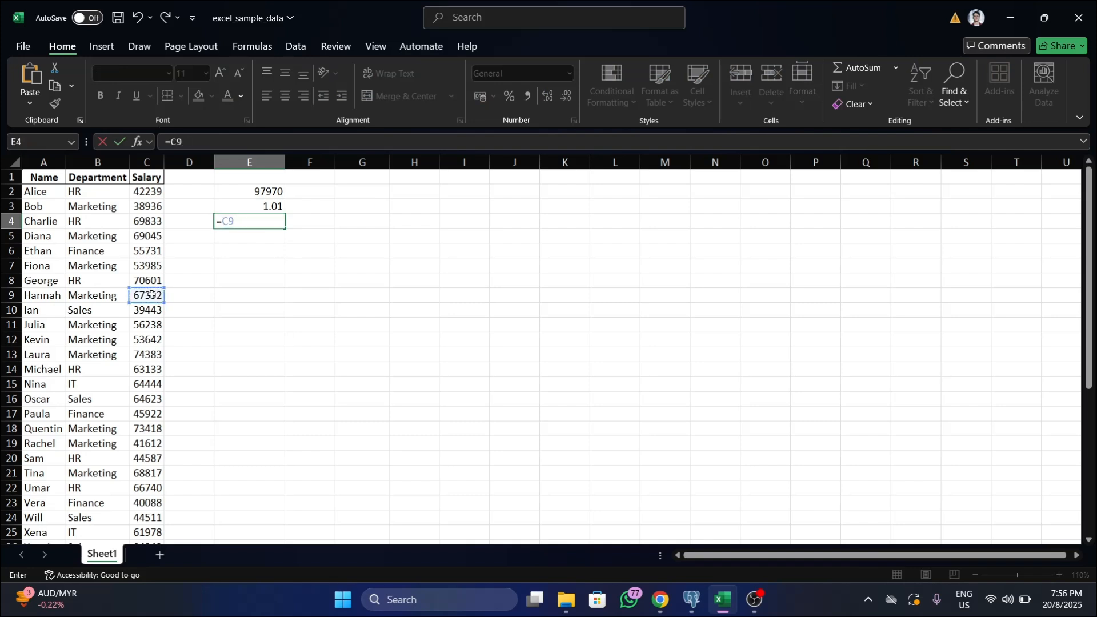
{"action": "type", "text": "*"}
{"action": "left_click", "coordinate": [154, 353]}
{"action": "key", "text": "Return"}
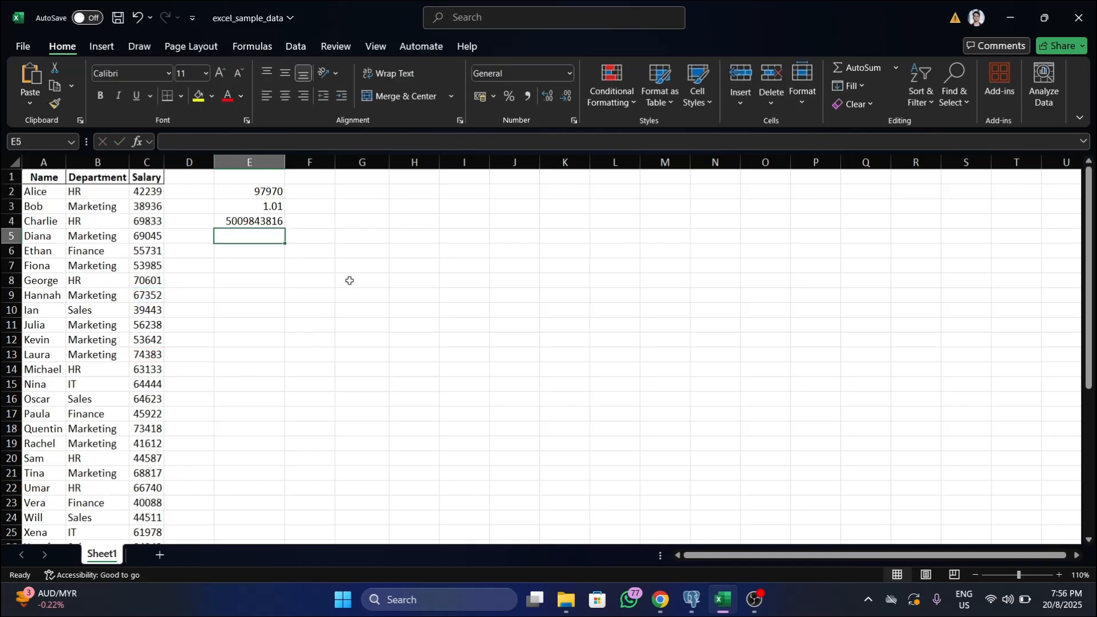
- Enter the formula =(C6+C12)/C10 in cell E5, combining addition in parentheses with division
{"action": "left_click", "coordinate": [273, 190]}
{"action": "left_click", "coordinate": [269, 234]}
{"action": "type", "text": "="}
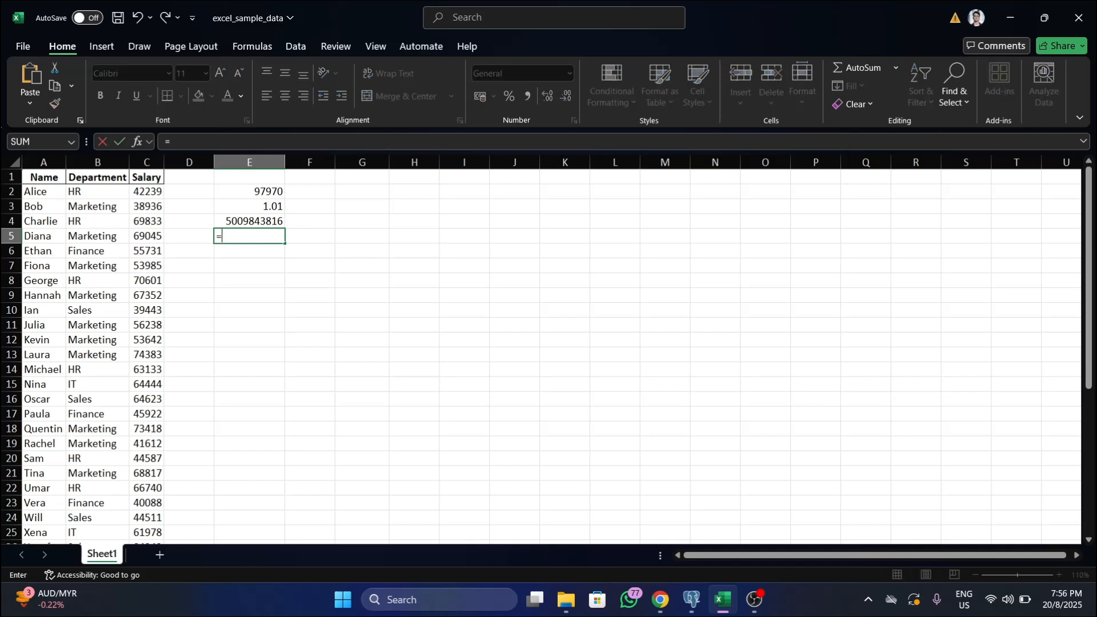
{"action": "left_click", "coordinate": [155, 234]}
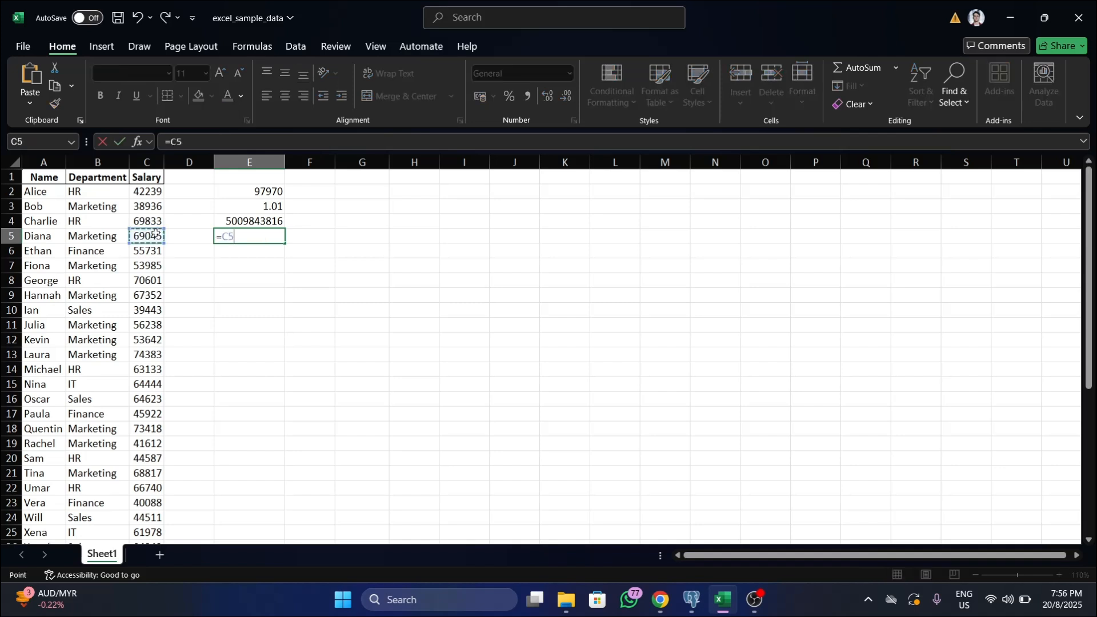
{"action": "key", "text": "BackSpace"}
{"action": "key", "text": "BackSpace"}
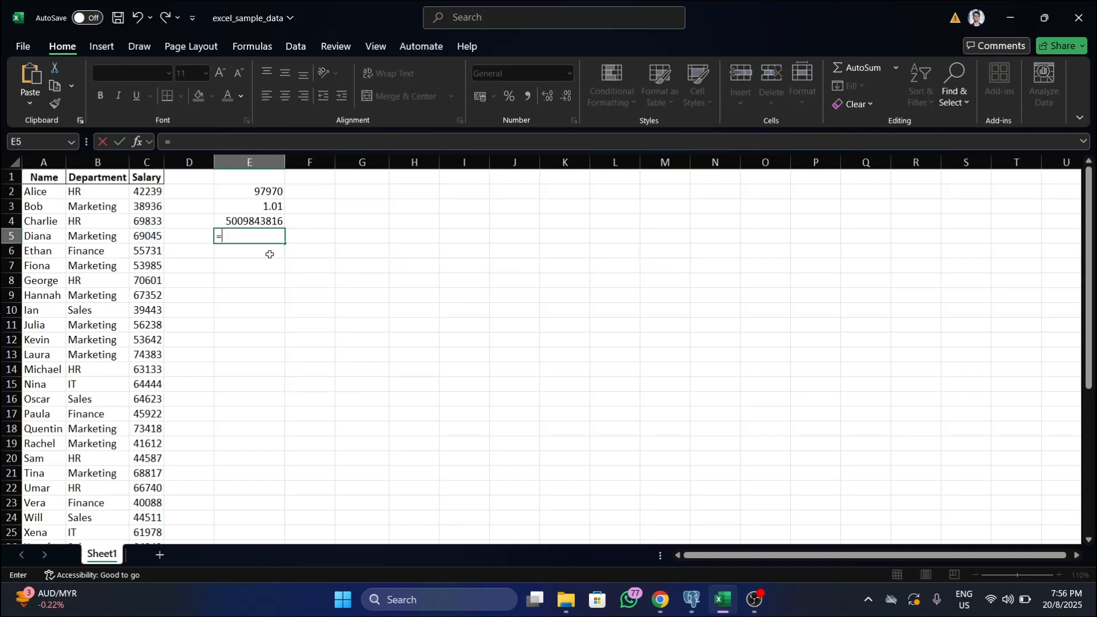
{"action": "type", "text": "("}
{"action": "left_click", "coordinate": [144, 253]}
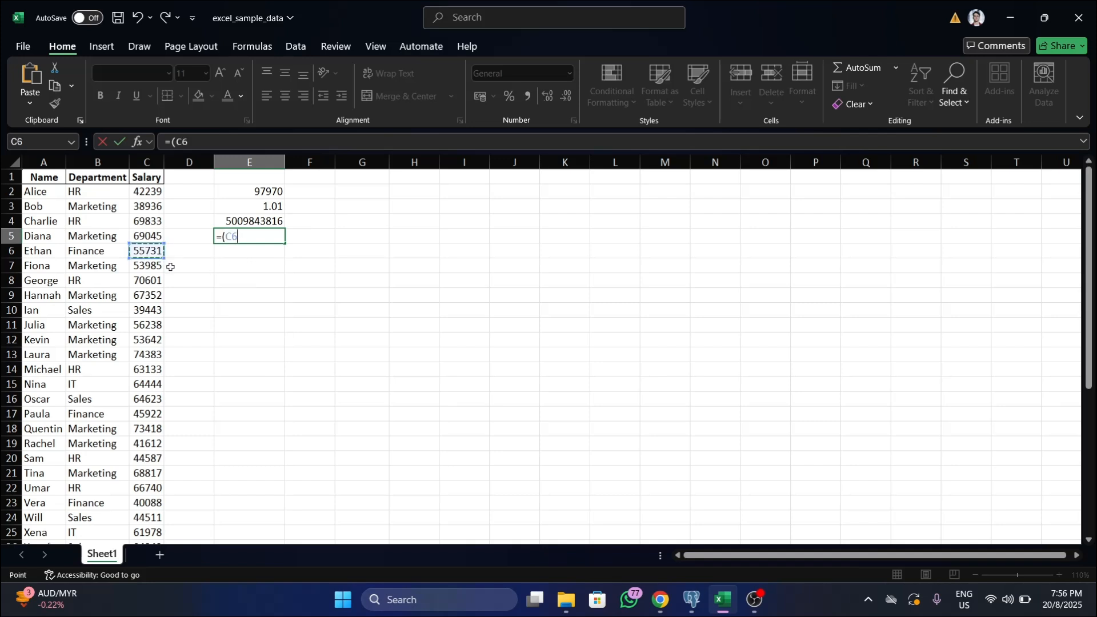
{"action": "type", "text": "+"}
{"action": "left_click", "coordinate": [147, 340]}
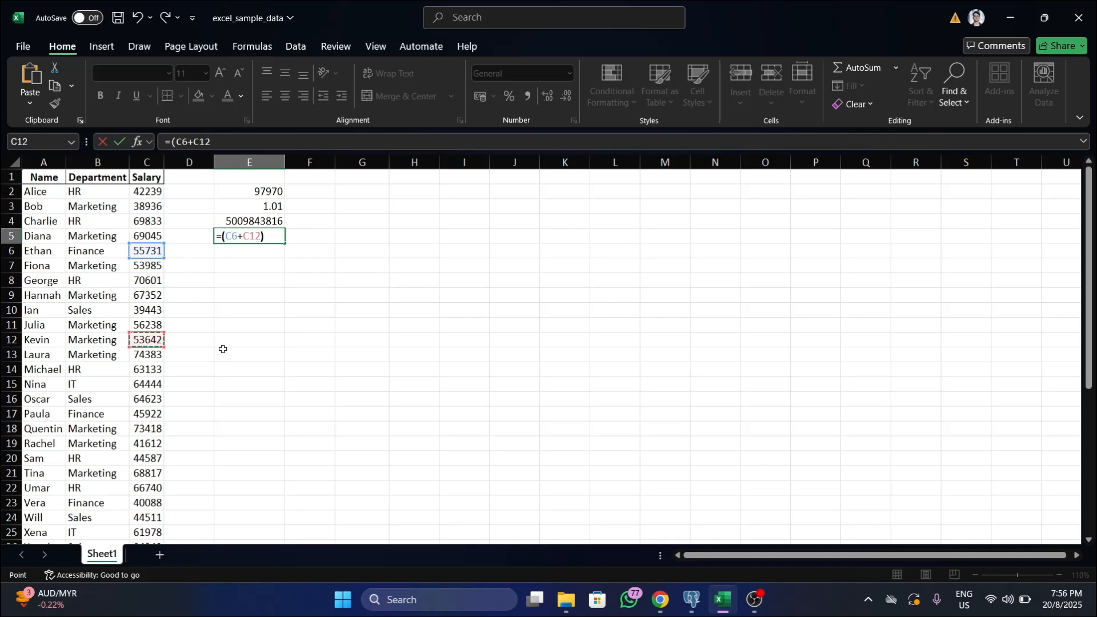
{"action": "type", "text": ")/"}
{"action": "left_click", "coordinate": [162, 312]}
{"action": "key", "text": "Return"}
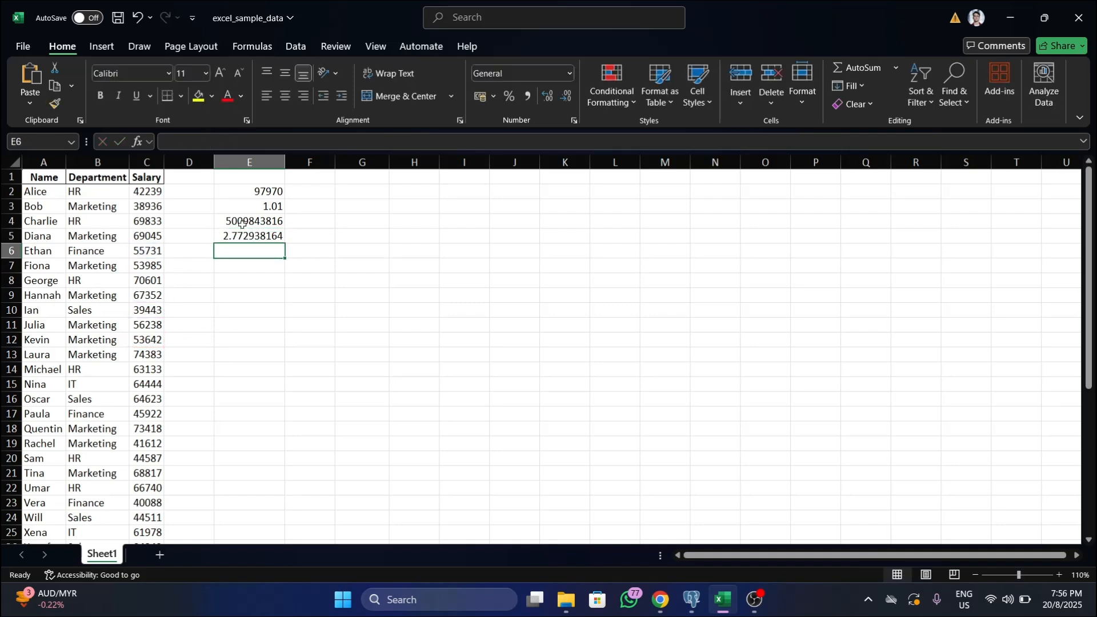
{"action": "left_click", "coordinate": [464, 295]}
{"action": "left_click_drag", "start_coordinate": [248, 178], "coordinate": [266, 255]}
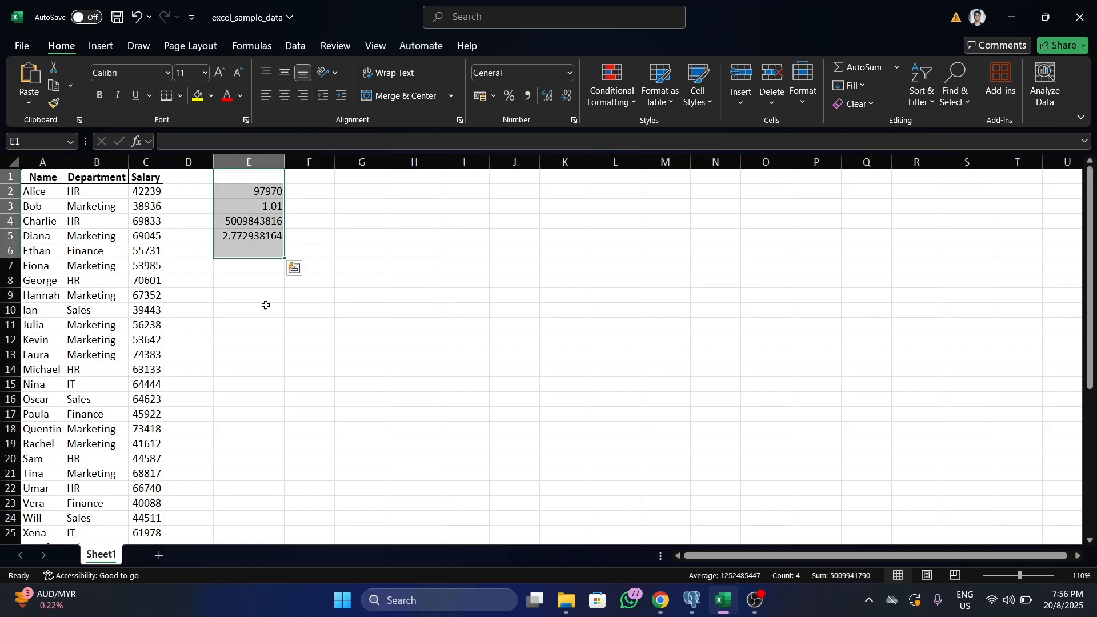
- Enter the labels SUM, Average, COUNT and COUNTA in cells A33 to A36 below the table
{"action": "scroll", "coordinate": [191, 348], "scroll_direction": "down", "scroll_amount": 4}
{"action": "scroll", "coordinate": [100, 465], "scroll_direction": "down", "scroll_amount": 2}
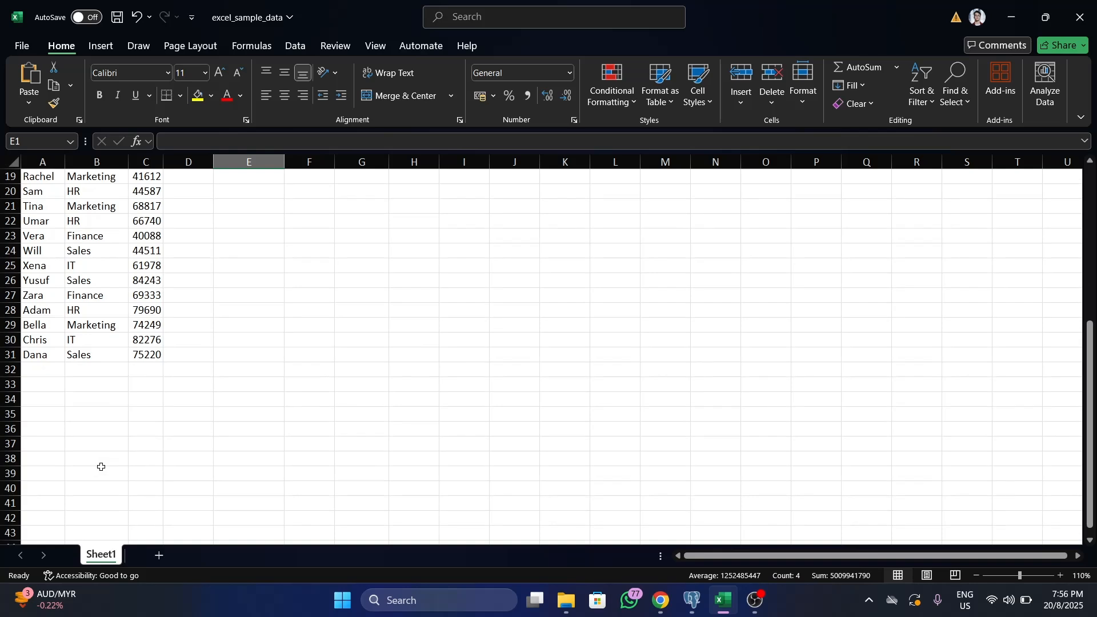
{"action": "left_click", "coordinate": [35, 388]}
{"action": "type", "text": "SUM"}
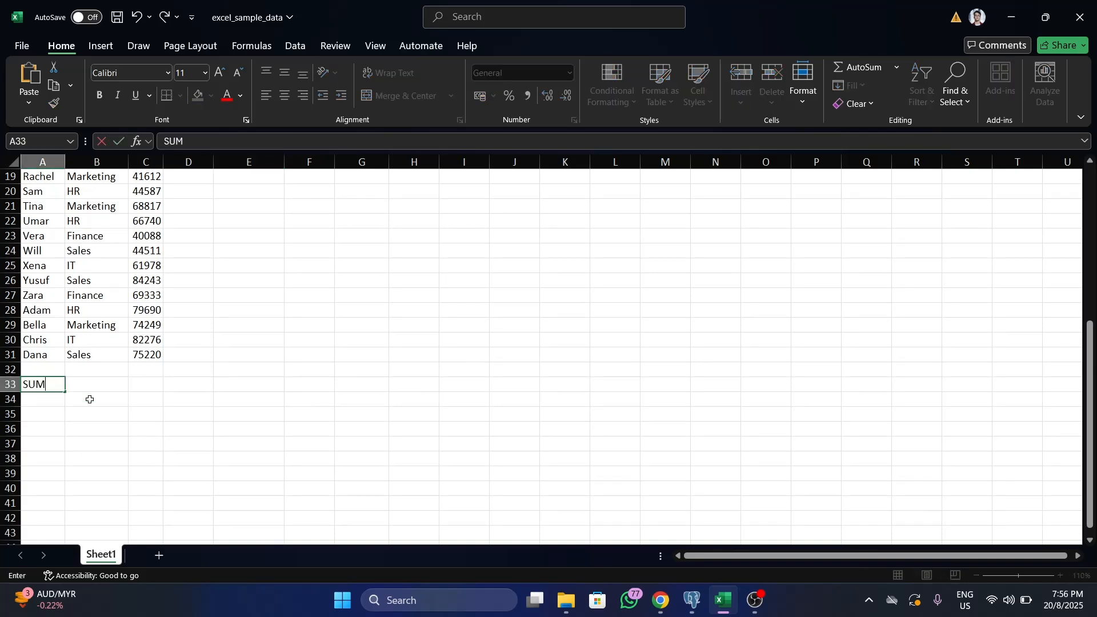
{"action": "left_click", "coordinate": [55, 402]}
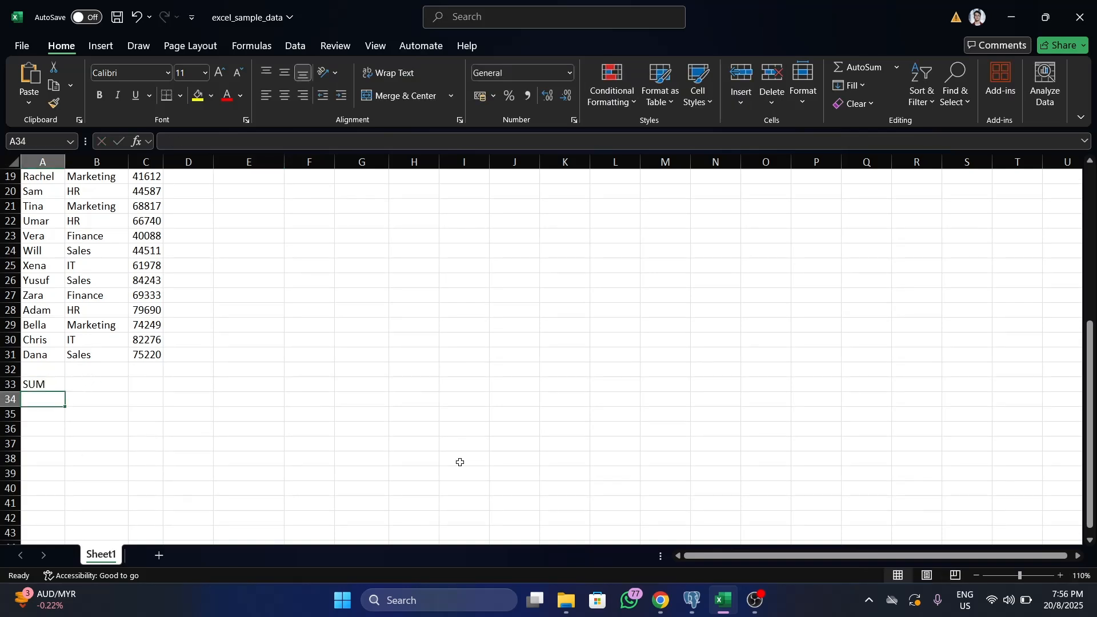
{"action": "type", "text": "Average"}
{"action": "key", "text": "Return"}
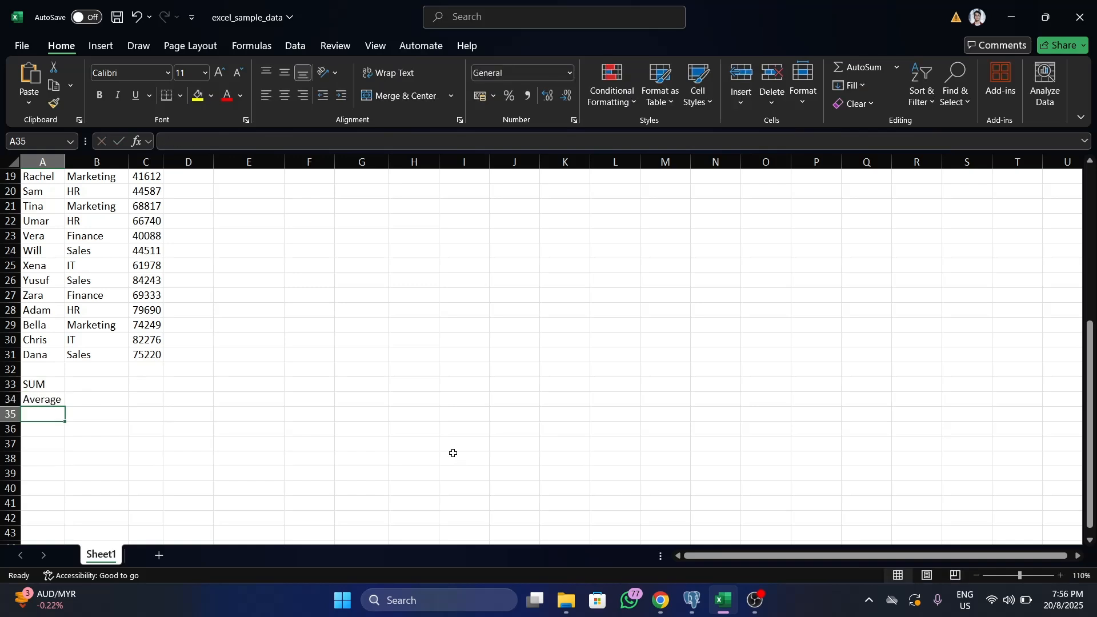
{"action": "type", "text": "COUNT"}
{"action": "key", "text": "Return"}
{"action": "type", "text": "COUNTA"}
{"action": "key", "text": "Return"}
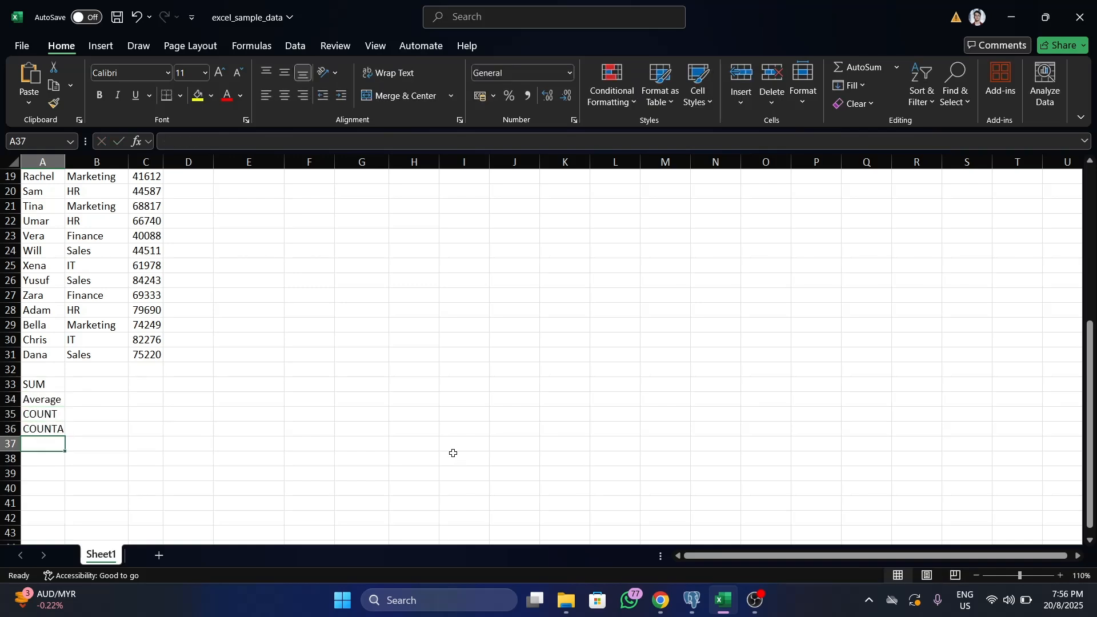
- Enter the label Averageifs in cell A37 below the COUNTA label
{"action": "type", "text": "AVERAGE"}
{"action": "key", "text": "BackSpace"}
{"action": "key", "text": "BackSpace"}
{"action": "key", "text": "BackSpace"}
{"action": "key", "text": "BackSpace"}
{"action": "key", "text": "BackSpace"}
{"action": "key", "text": "BackSpace"}
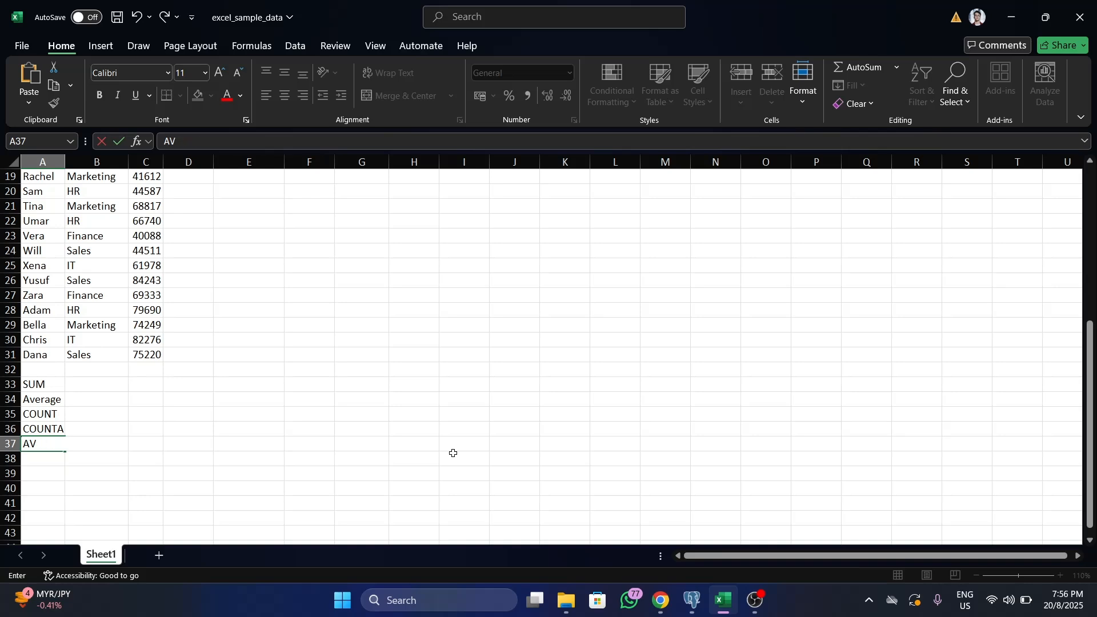
{"action": "type", "text": "verageifs"}
{"action": "key", "text": "Return"}
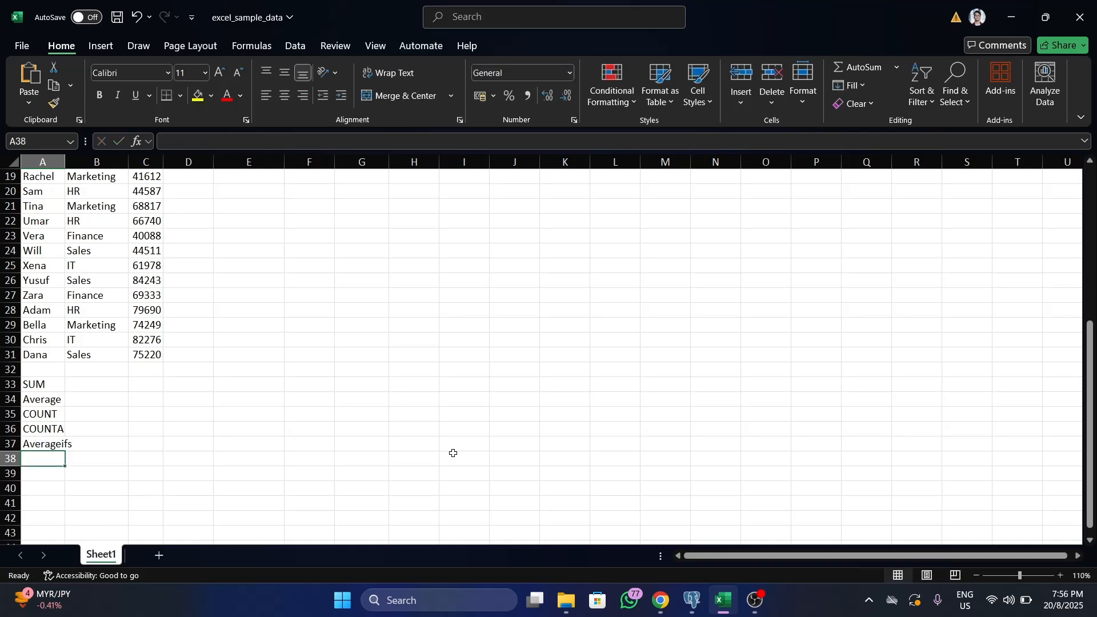
{"action": "left_click", "coordinate": [117, 388]}
{"action": "left_click_drag", "start_coordinate": [43, 382], "coordinate": [62, 449]}
{"action": "left_click", "coordinate": [150, 447]}
- Enter the formula =SUM(C2:C31) in cell C33 to total the salary column
{"action": "left_click", "coordinate": [136, 385]}
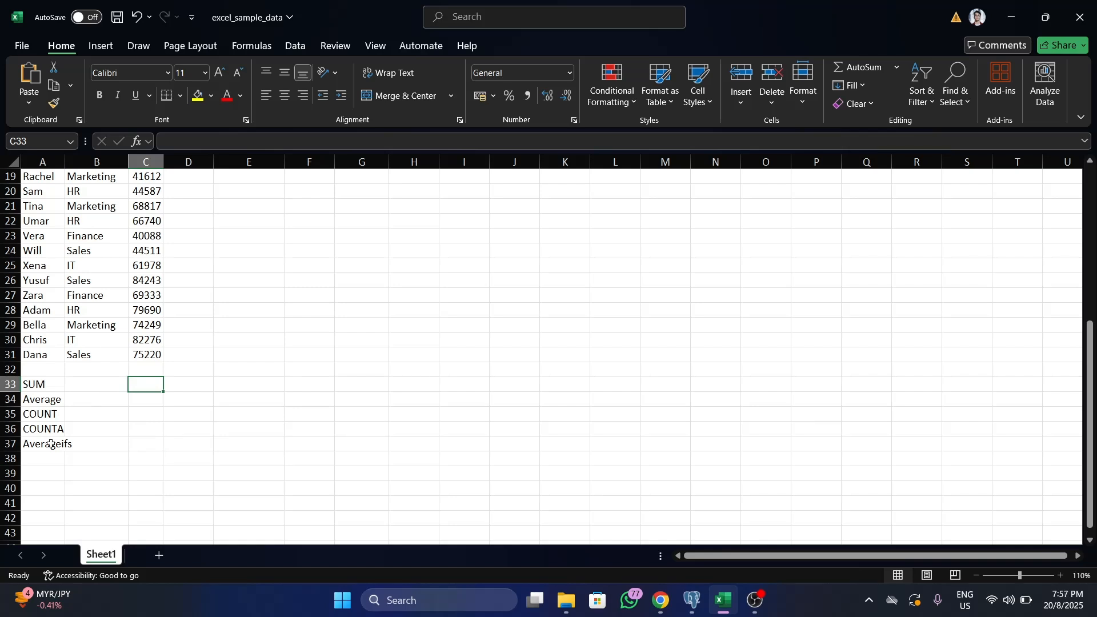
{"action": "scroll", "coordinate": [51, 445], "scroll_direction": "up", "scroll_amount": 6}
{"action": "scroll", "coordinate": [150, 354], "scroll_direction": "down", "scroll_amount": 1}
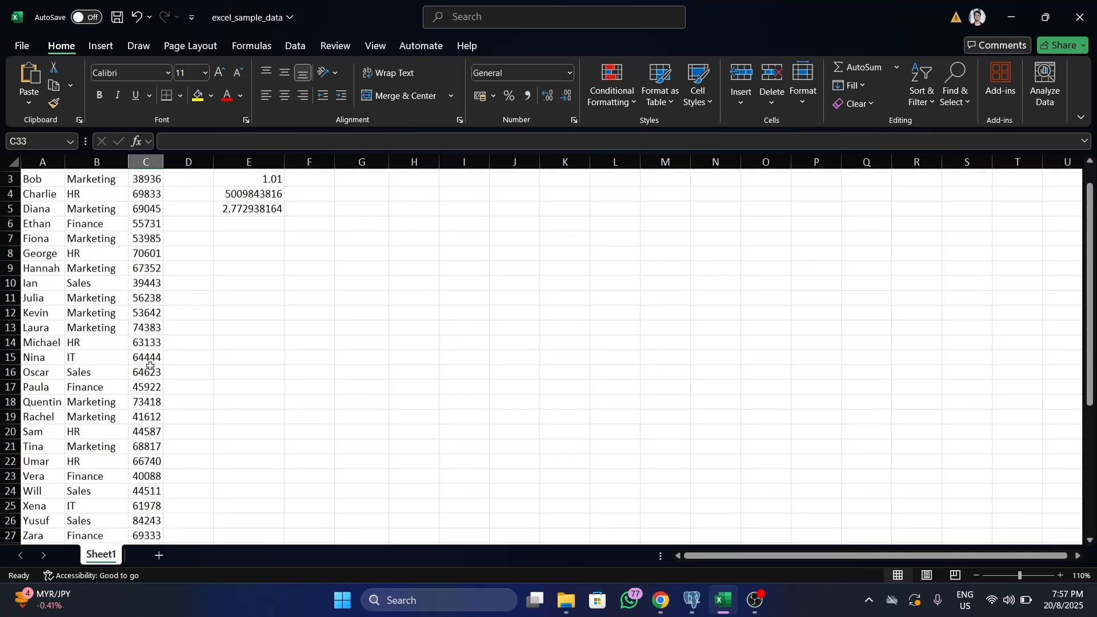
{"action": "scroll", "coordinate": [150, 365], "scroll_direction": "down", "scroll_amount": 5}
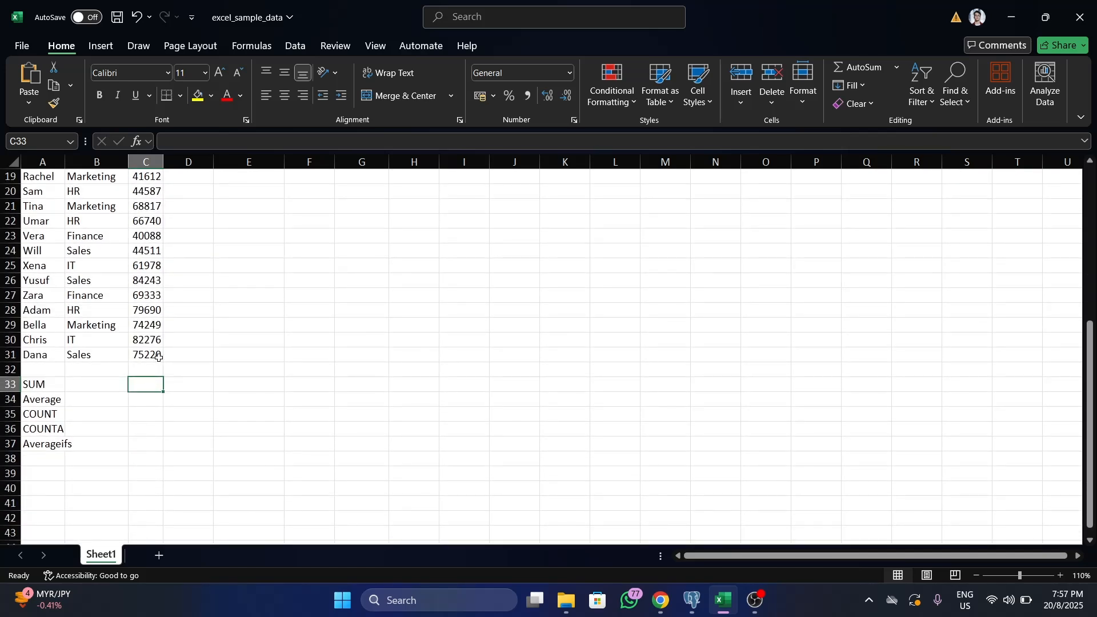
{"action": "type", "text": "="}
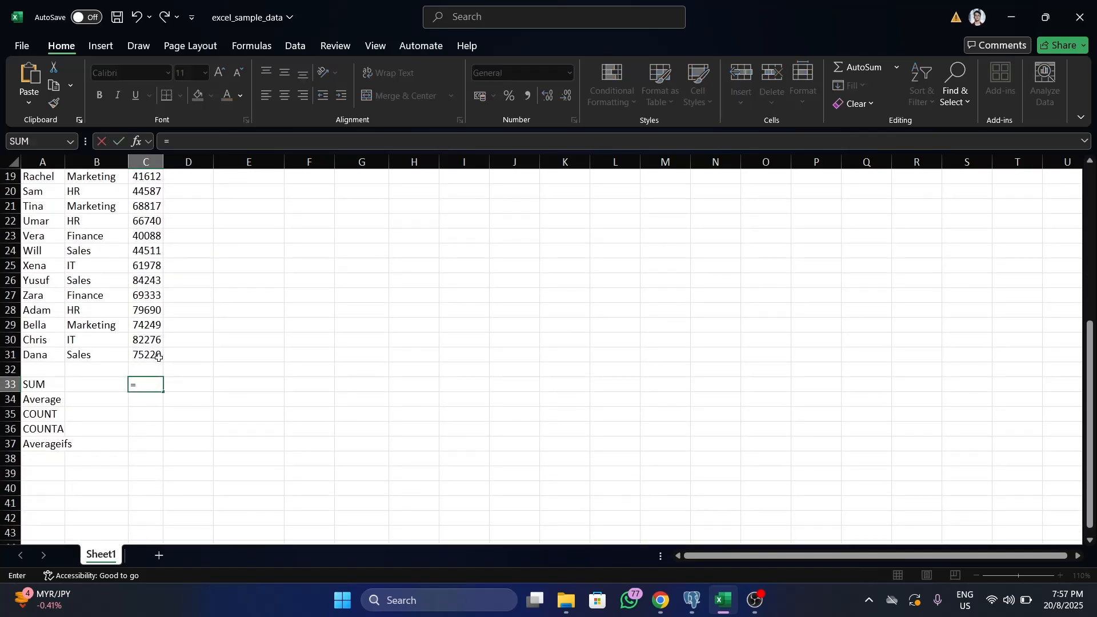
{"action": "type", "text": "sum"}
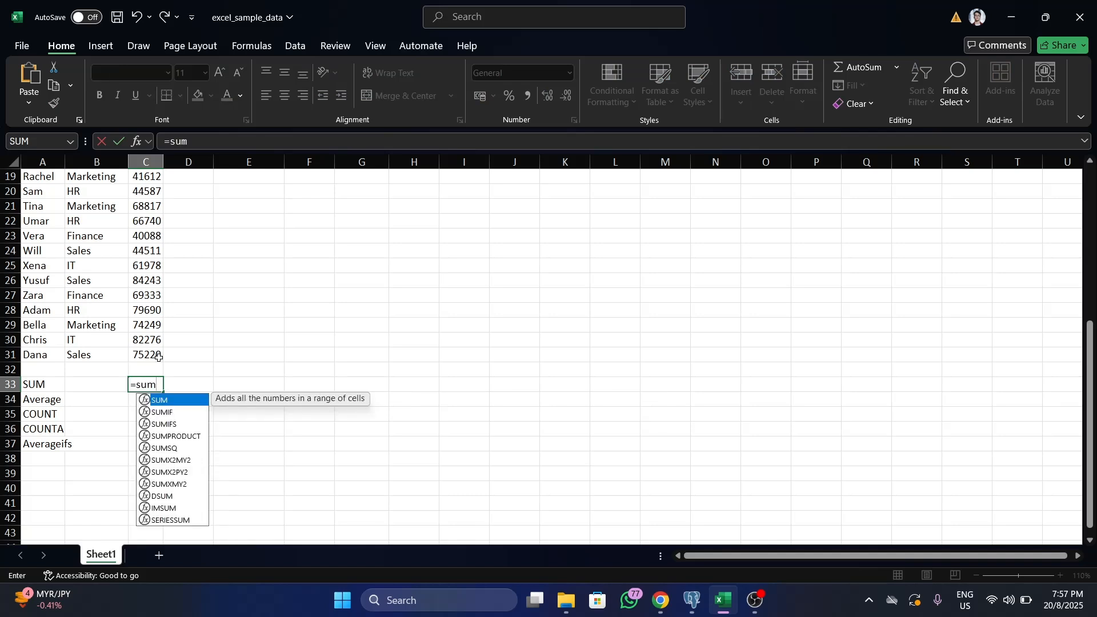
{"action": "key", "text": "Tab"}
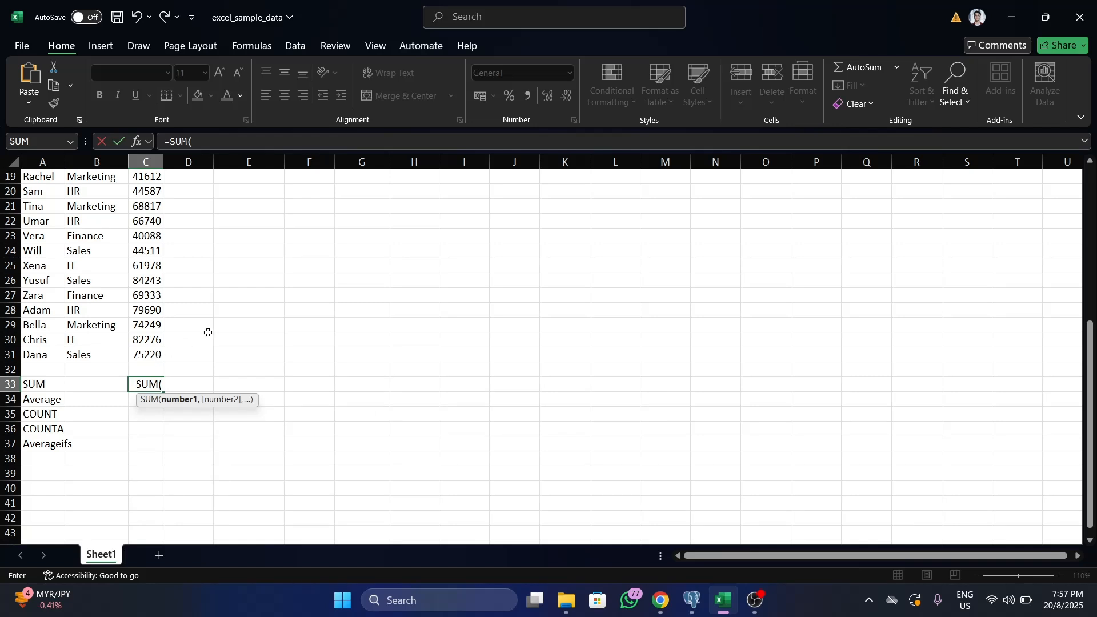
{"action": "scroll", "coordinate": [168, 339], "scroll_direction": "up", "scroll_amount": 6}
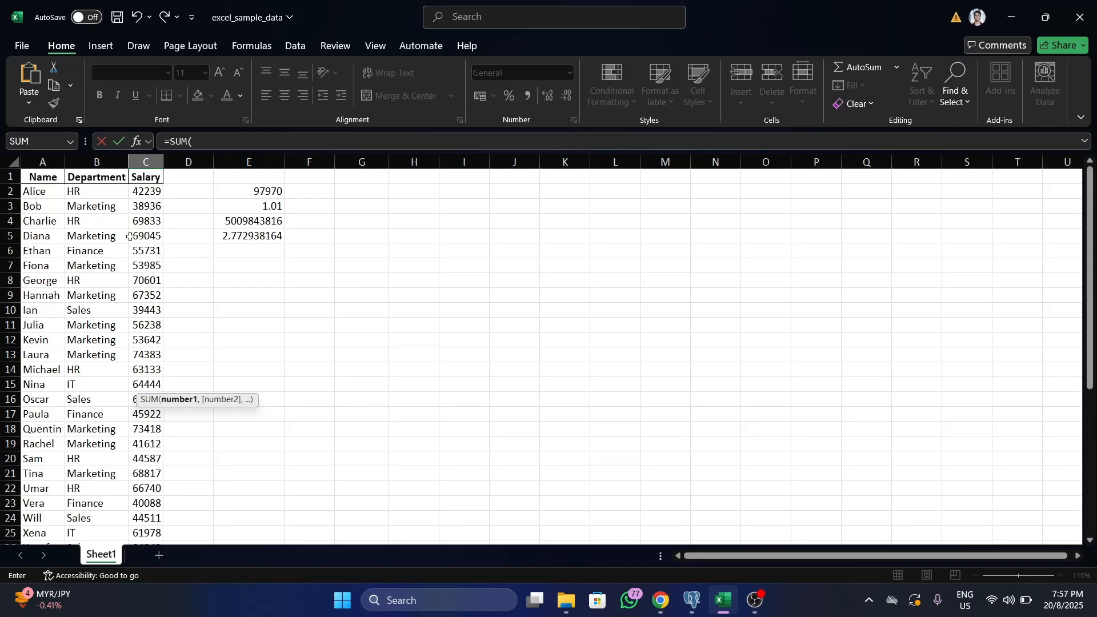
{"action": "left_click", "coordinate": [147, 194]}
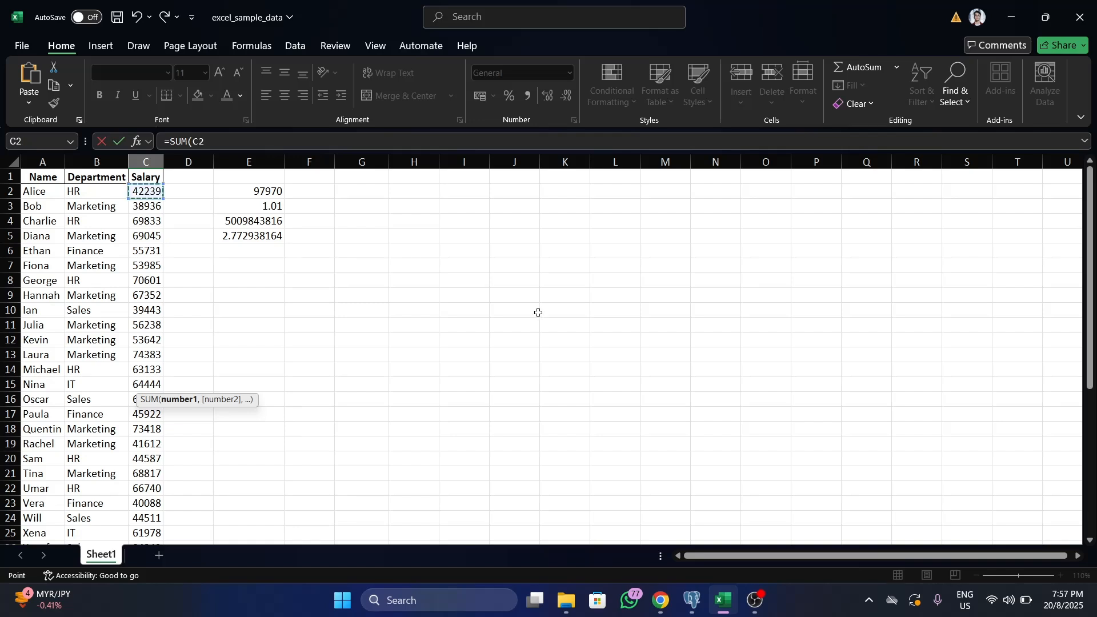
{"action": "key", "text": "ctrl+shift+Down"}
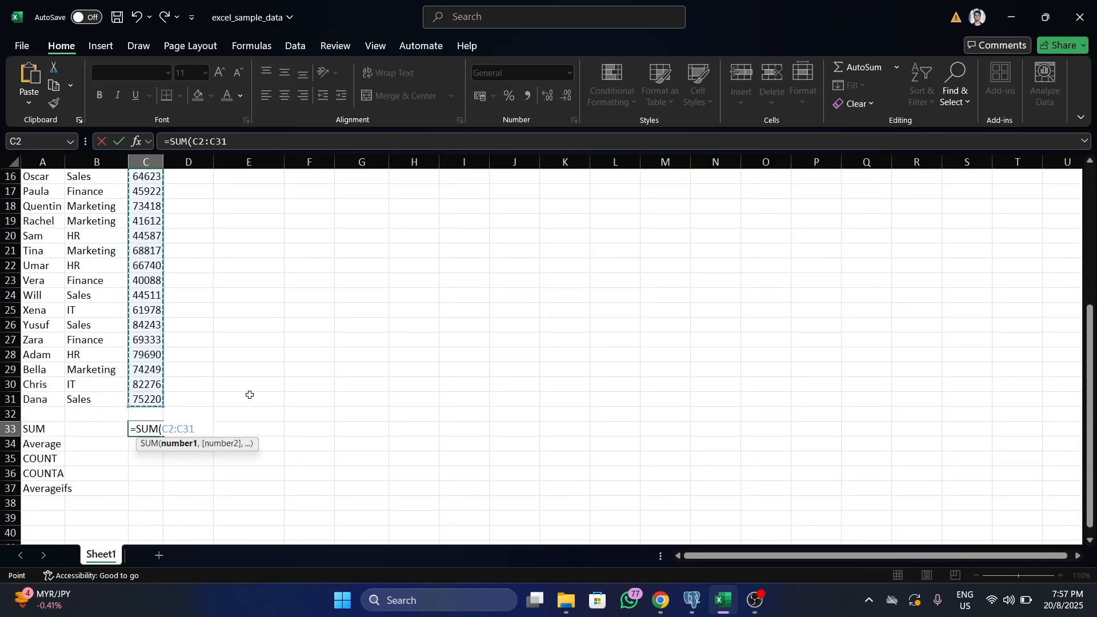
{"action": "key", "text": "Return"}
- Re-enter the total in cell C33 as =SUM(C2:C31), picking the salary range directly on the sheet
{"action": "scroll", "coordinate": [250, 395], "scroll_direction": "up", "scroll_amount": 5}
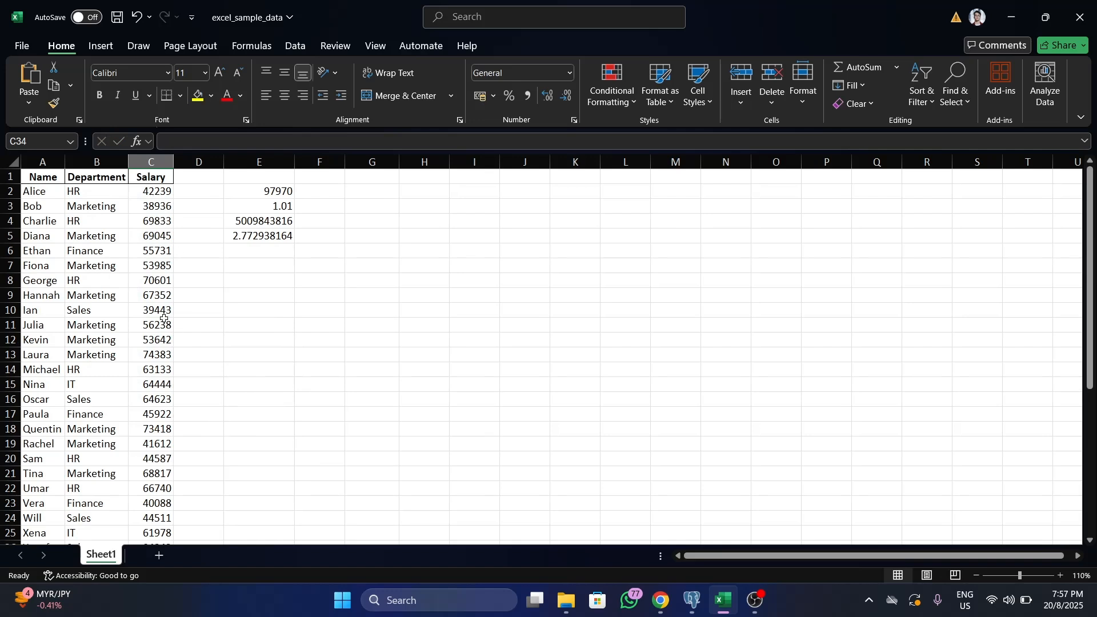
{"action": "scroll", "coordinate": [164, 319], "scroll_direction": "down", "scroll_amount": 6}
{"action": "left_click", "coordinate": [159, 387]}
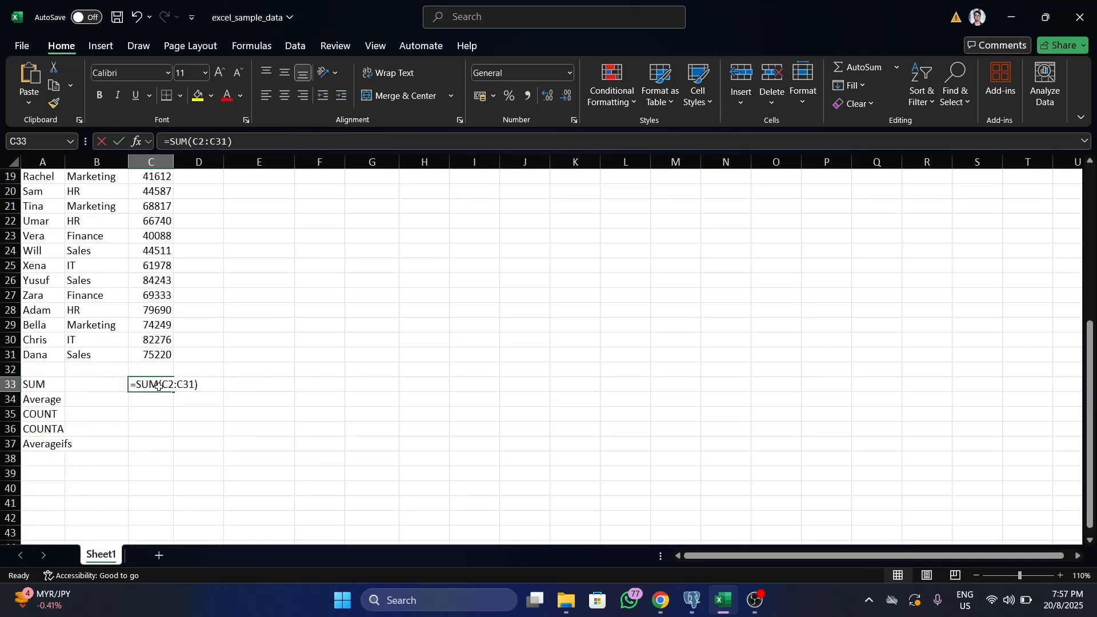
{"action": "type", "text": "=SUM("}
{"action": "scroll", "coordinate": [168, 238], "scroll_direction": "up", "scroll_amount": 6}
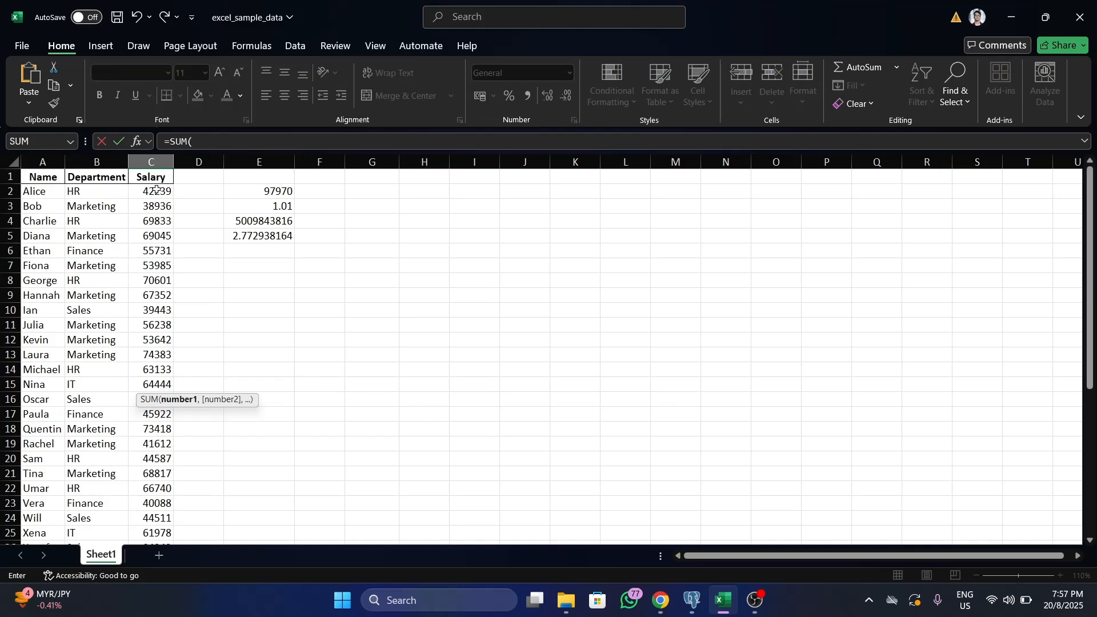
{"action": "left_click_drag", "start_coordinate": [156, 190], "coordinate": [159, 521]}
{"action": "scroll", "coordinate": [43, 355], "scroll_direction": "up", "scroll_amount": 3}
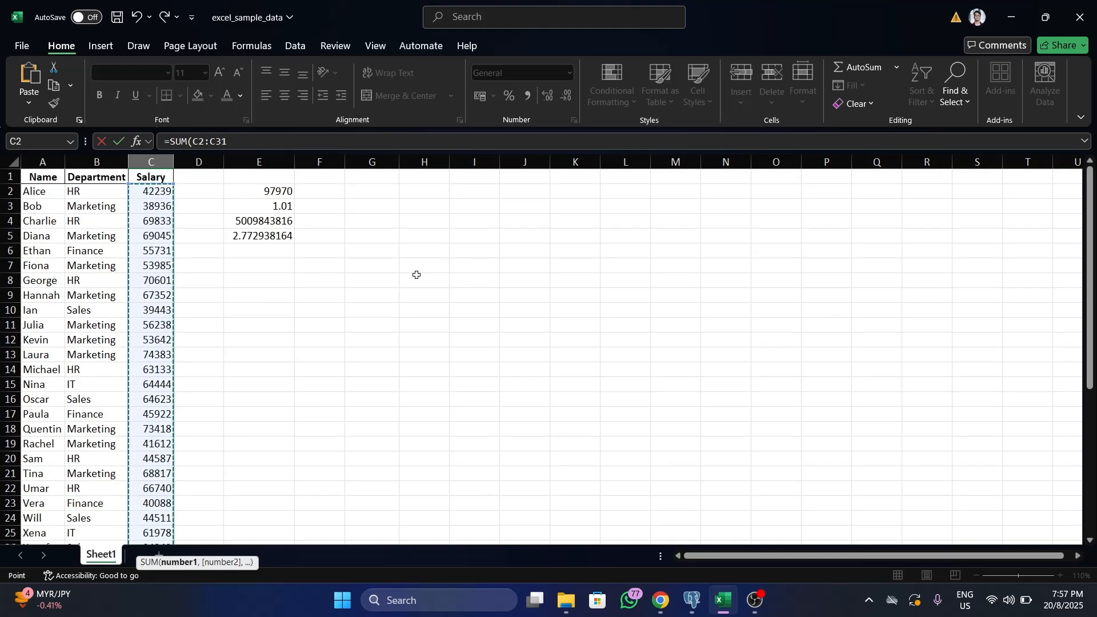
{"action": "scroll", "coordinate": [84, 516], "scroll_direction": "down", "scroll_amount": 2}
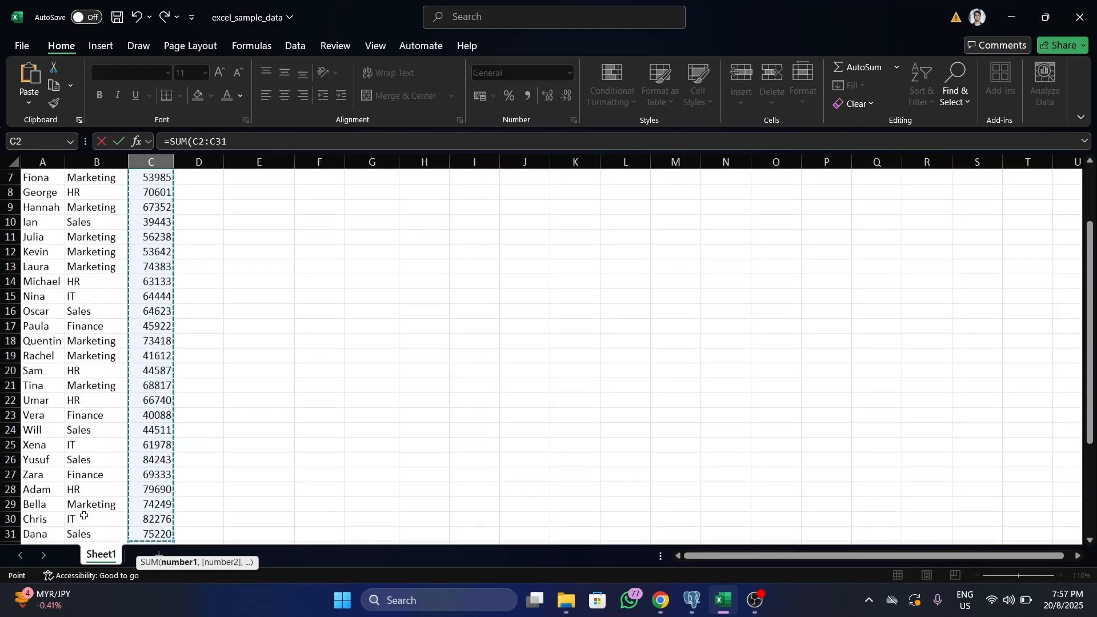
{"action": "scroll", "coordinate": [84, 516], "scroll_direction": "down", "scroll_amount": 2}
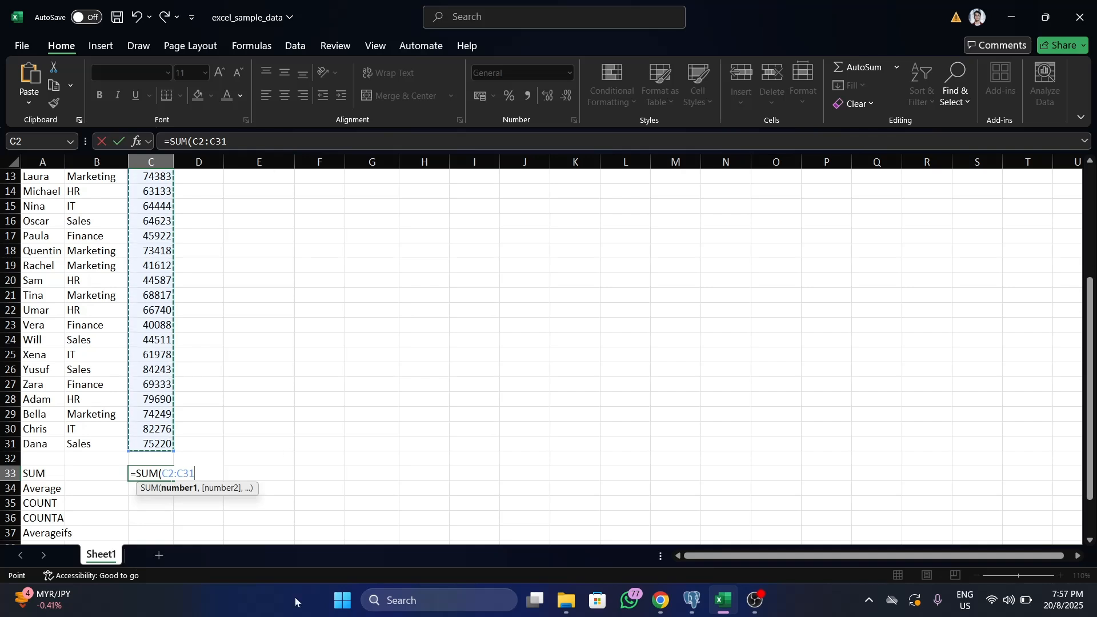
{"action": "scroll", "coordinate": [205, 430], "scroll_direction": "up", "scroll_amount": 4}
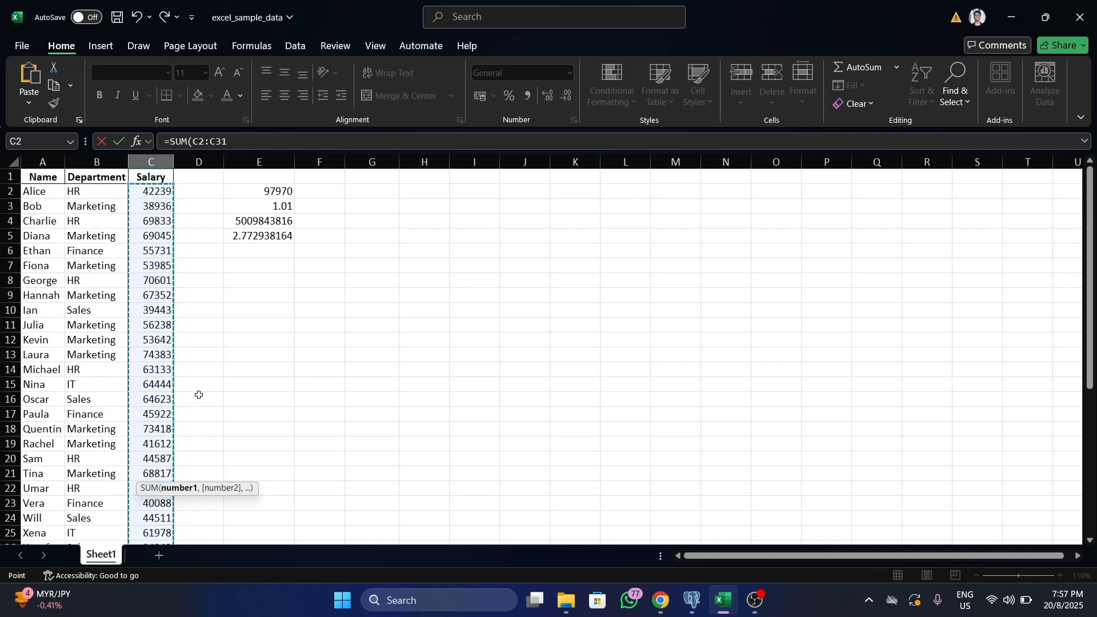
{"action": "scroll", "coordinate": [194, 401], "scroll_direction": "down", "scroll_amount": 6}
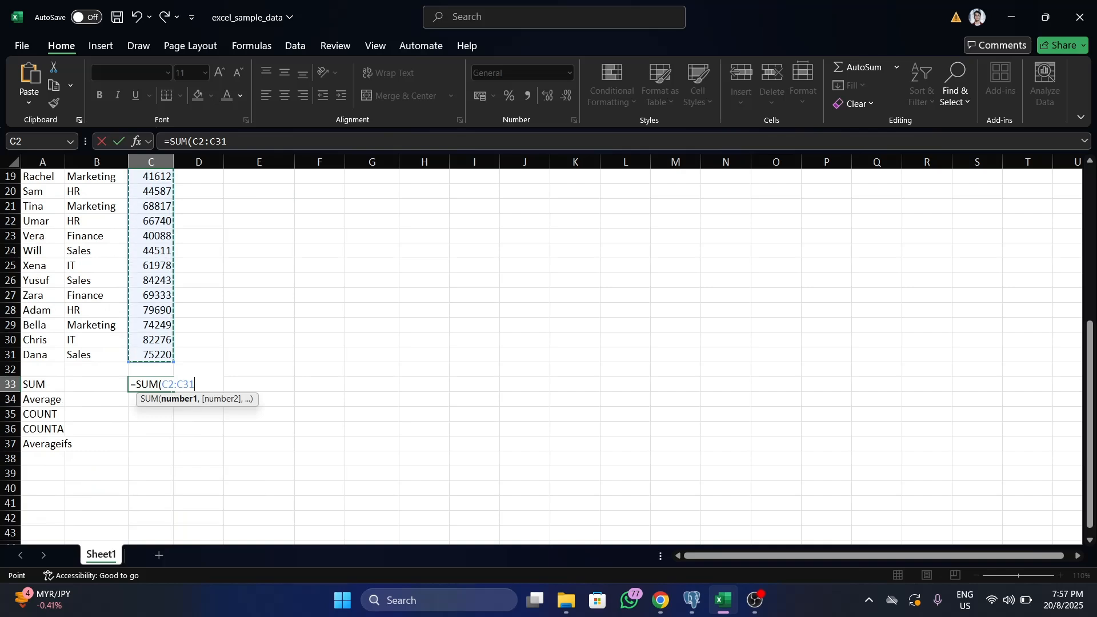
{"action": "key", "text": "ctrl+Return"}
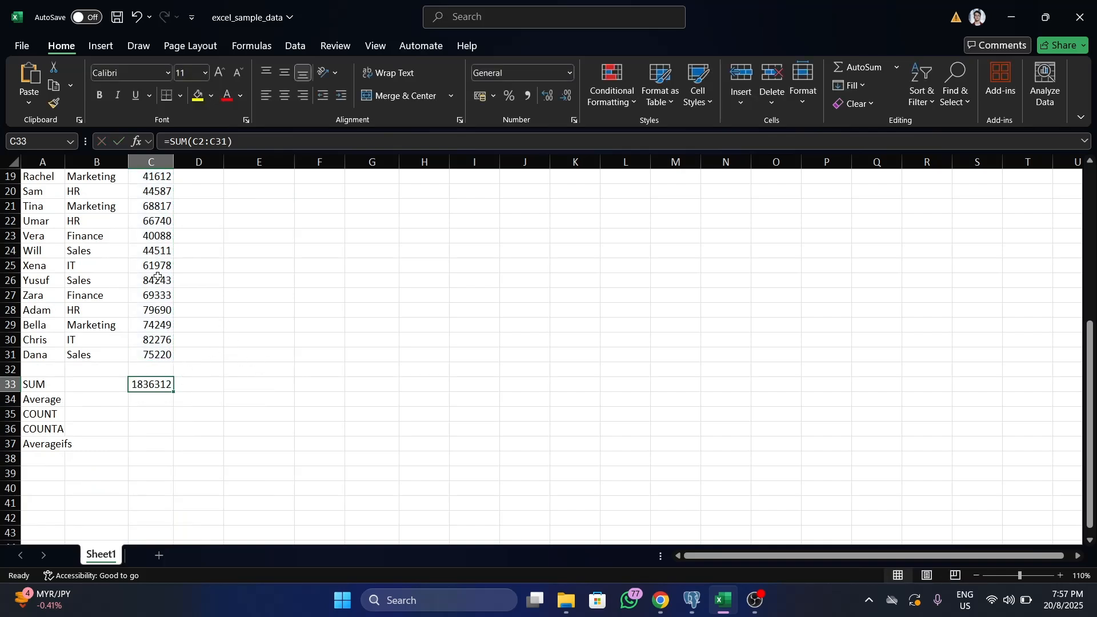
- Clear cell C33 and total the salaries there with AutoSum, using the range C2:C32
{"action": "key", "text": "BackSpace"}
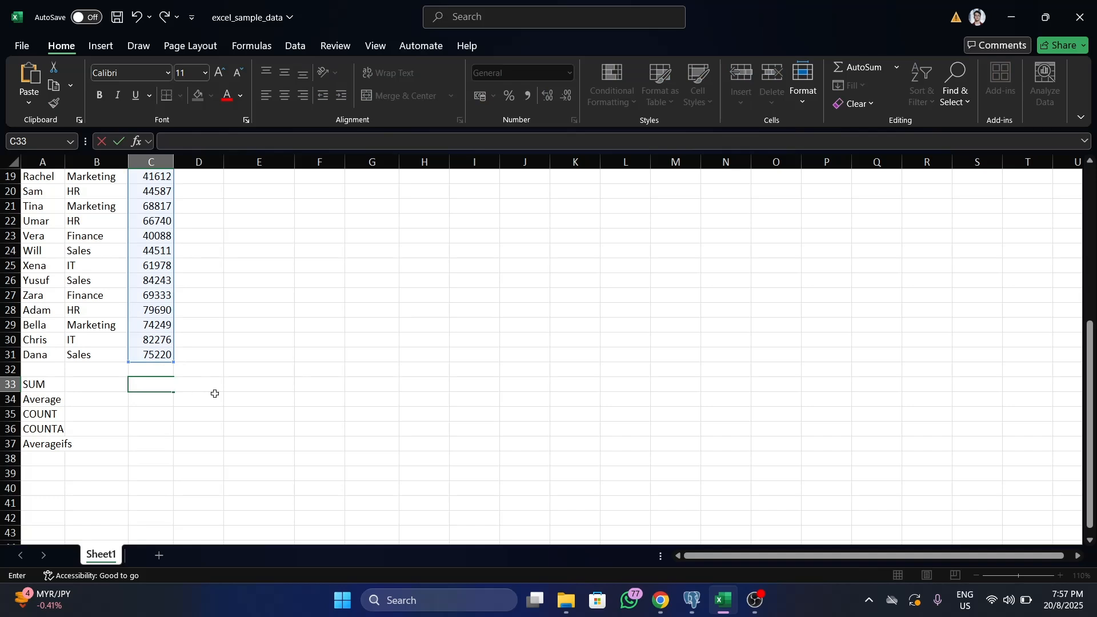
{"action": "key", "text": "Escape"}
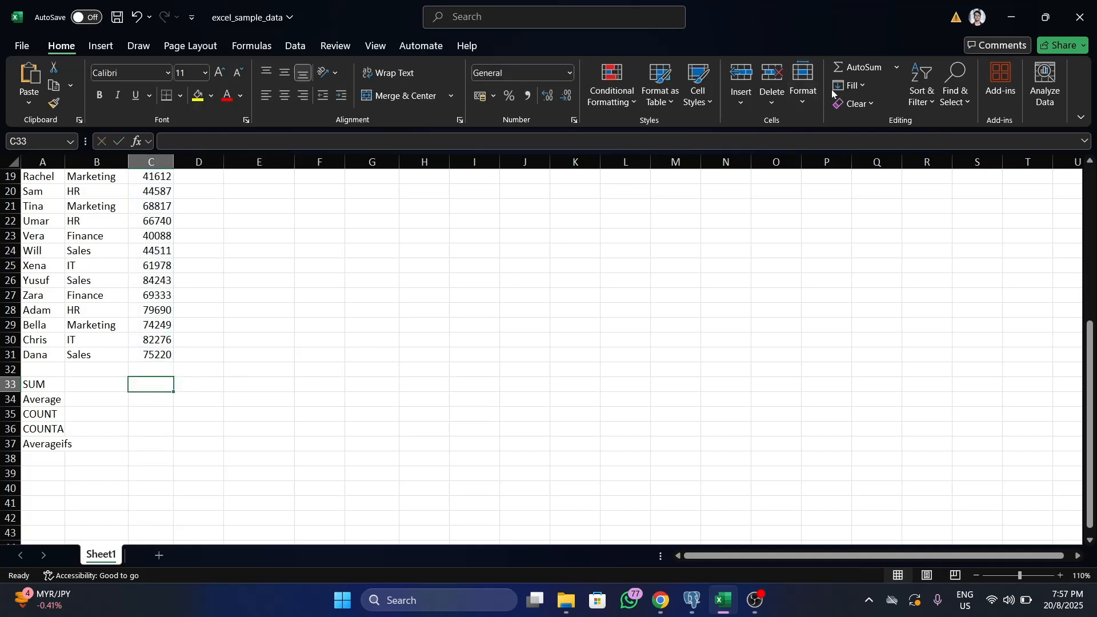
{"action": "left_click", "coordinate": [856, 73]}
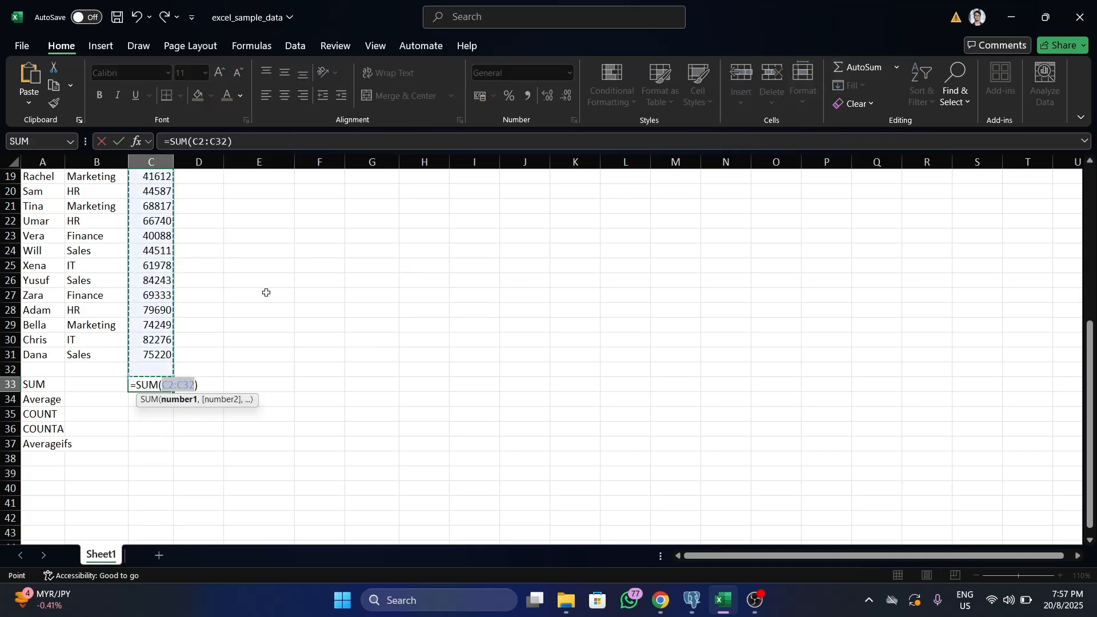
{"action": "key", "text": "Return"}
{"action": "left_click", "coordinate": [171, 385]}
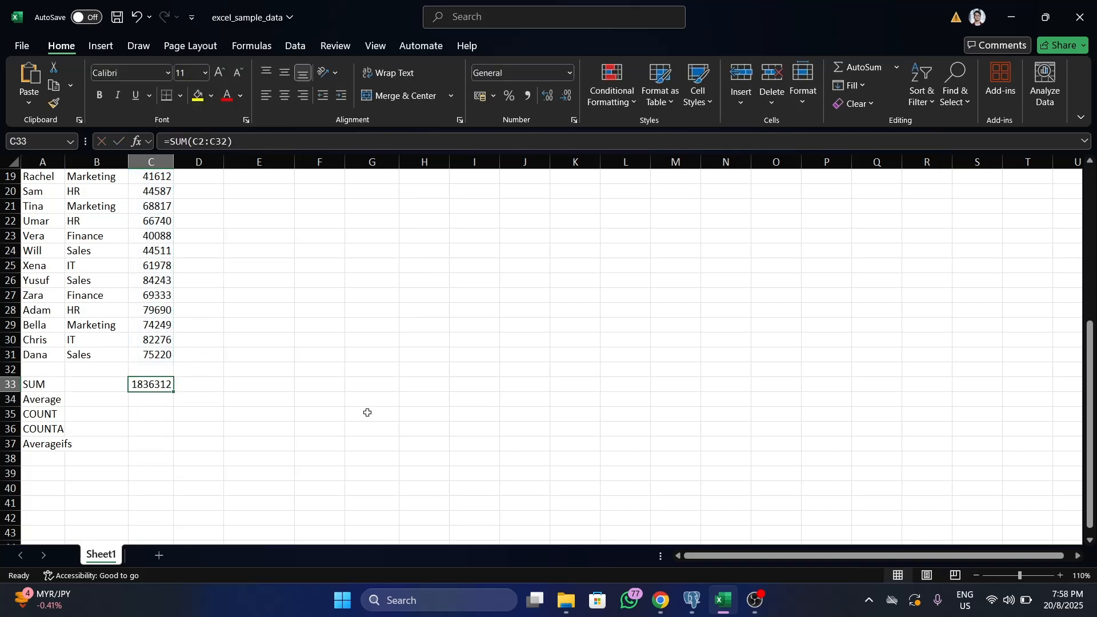
{"action": "left_click", "coordinate": [899, 71]}
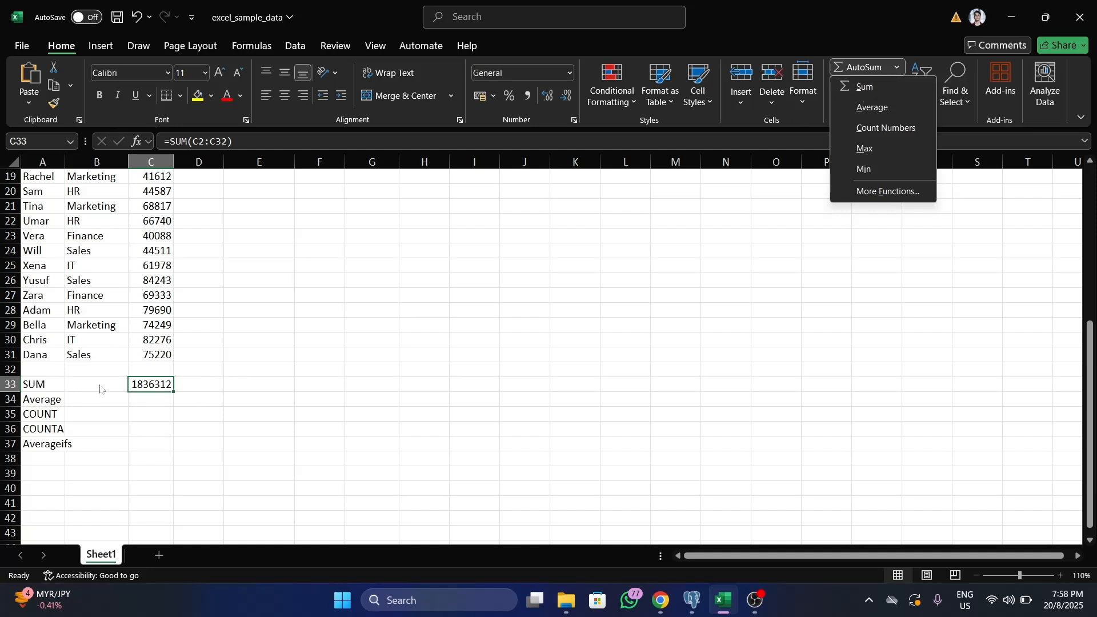
{"action": "left_click", "coordinate": [148, 380]}
{"action": "type", "text": "="}
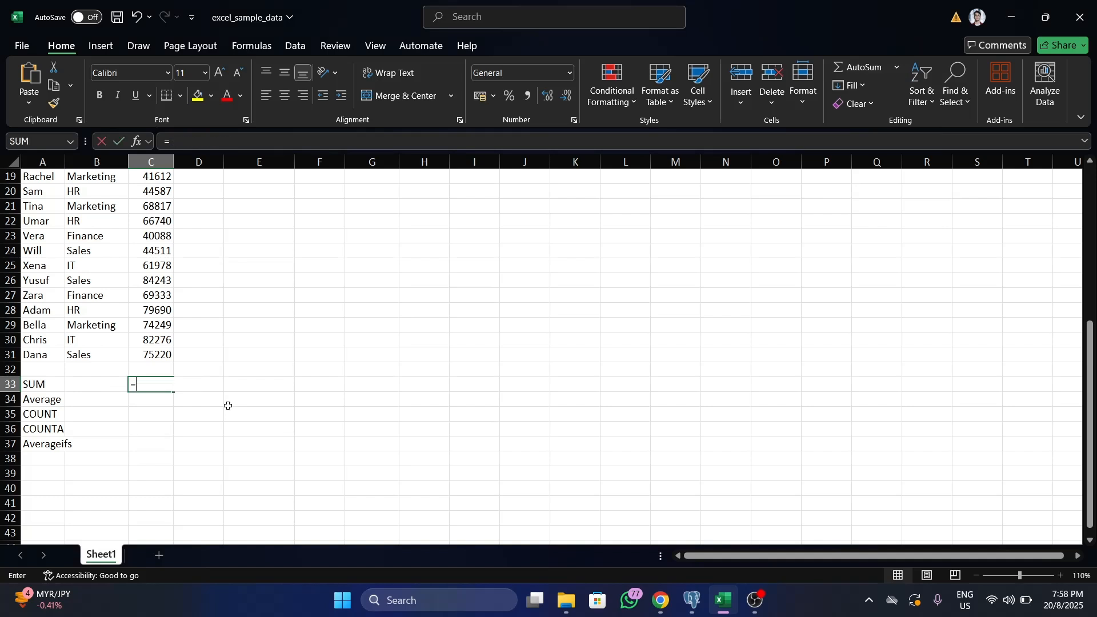
{"action": "key", "text": "BackSpace"}
{"action": "key", "text": "Escape"}
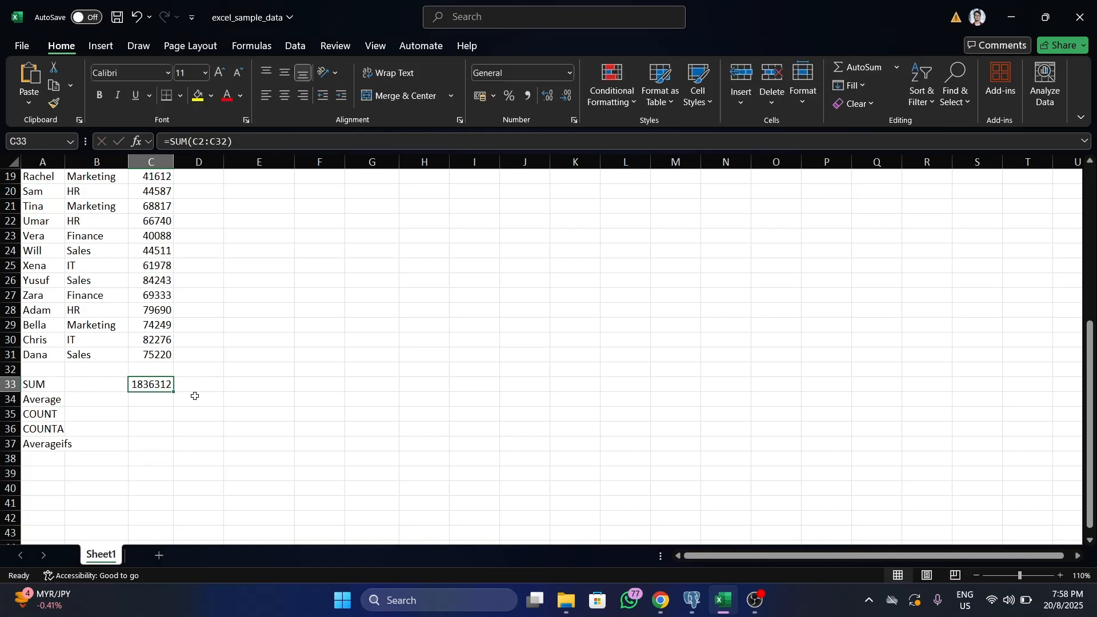
- Replace the total in cell C33 with a fresh AutoSum formula, =SUM(C2:C32)
{"action": "key", "text": "Delete"}
{"action": "key", "text": "alt+="}
{"action": "key", "text": "Return"}
{"action": "left_click", "coordinate": [159, 385]}
{"action": "key", "text": "Delete"}
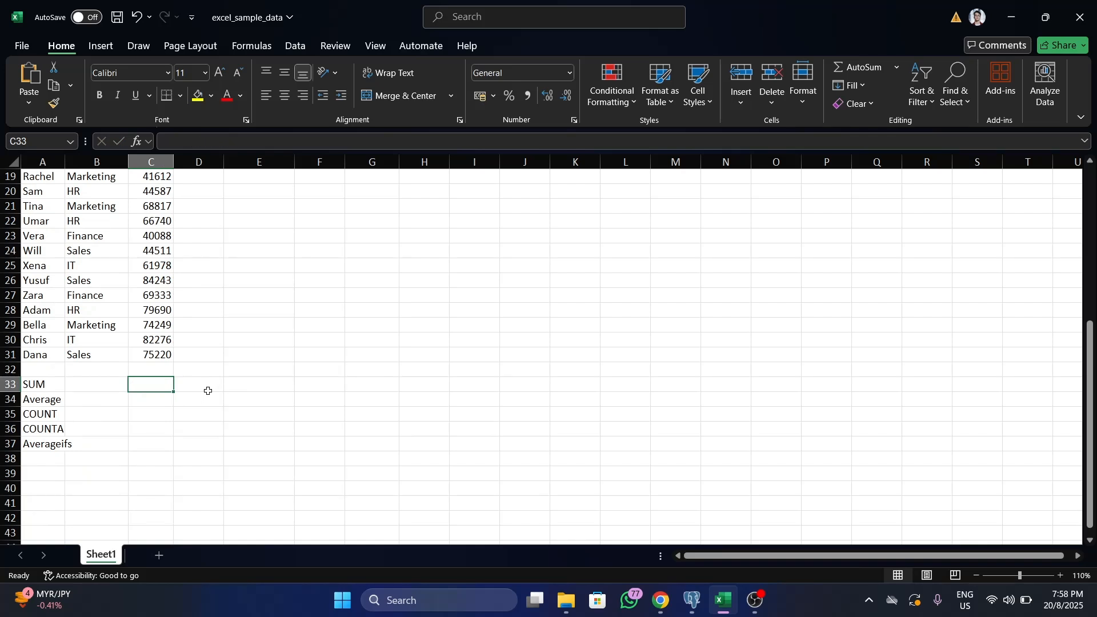
{"action": "key", "text": "alt+="}
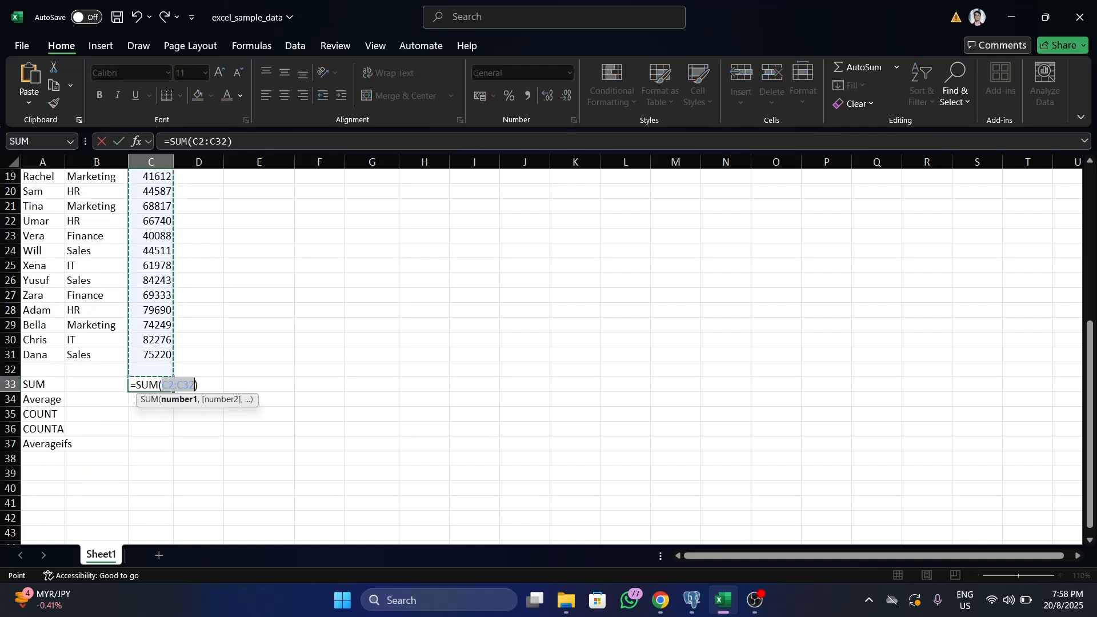
{"action": "key", "text": "Return"}
{"action": "scroll", "coordinate": [208, 391], "scroll_direction": "up", "scroll_amount": 6}
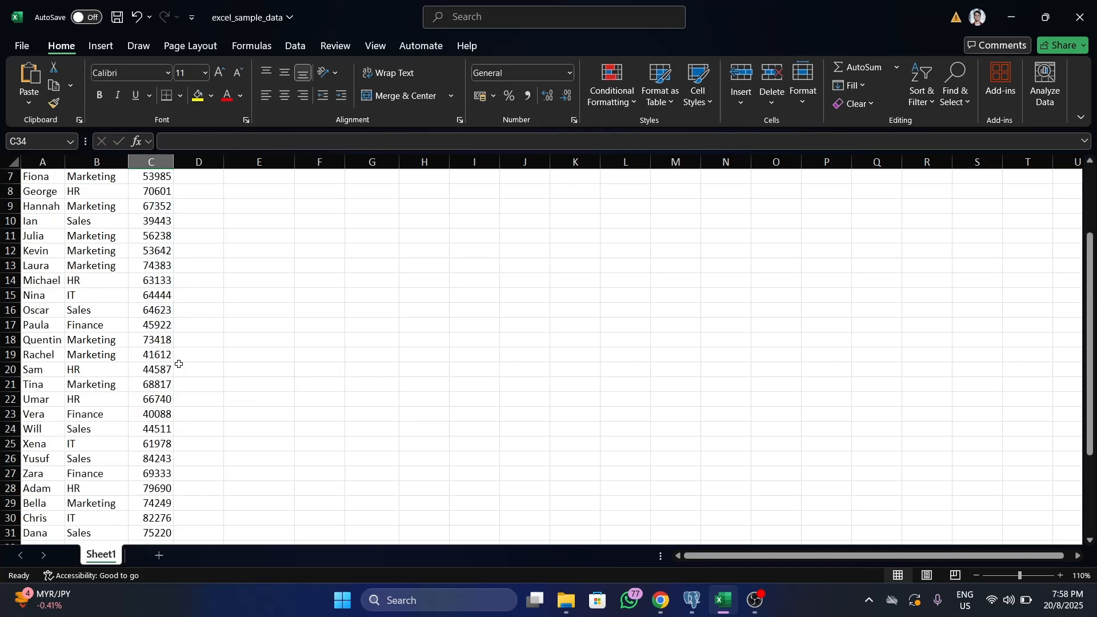
{"action": "scroll", "coordinate": [366, 341], "scroll_direction": "down", "scroll_amount": 4}
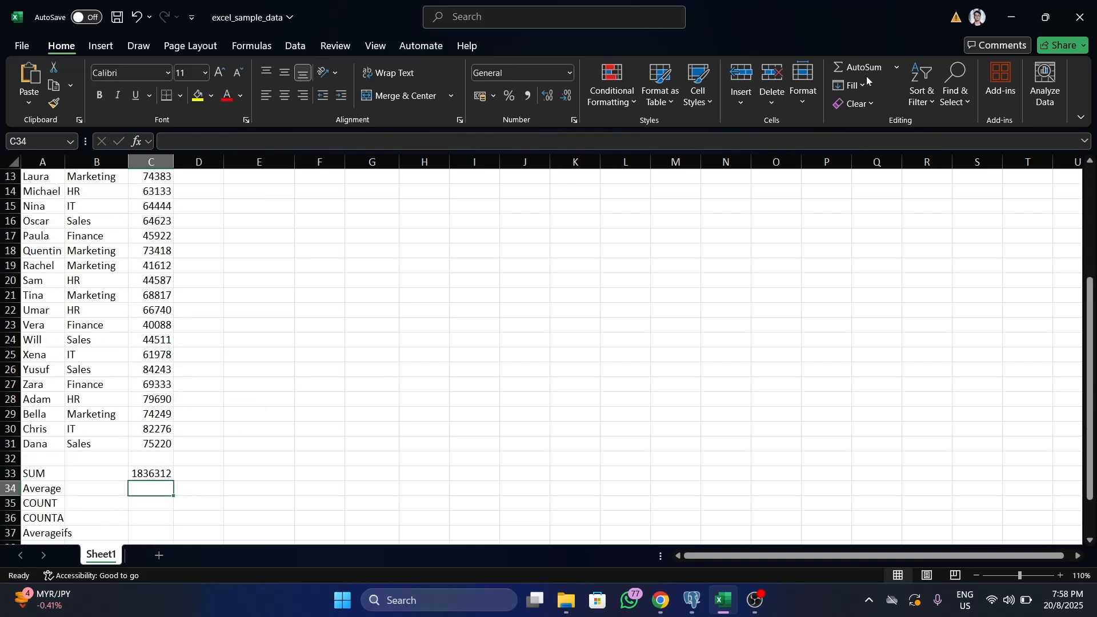
{"action": "left_click", "coordinate": [895, 68]}
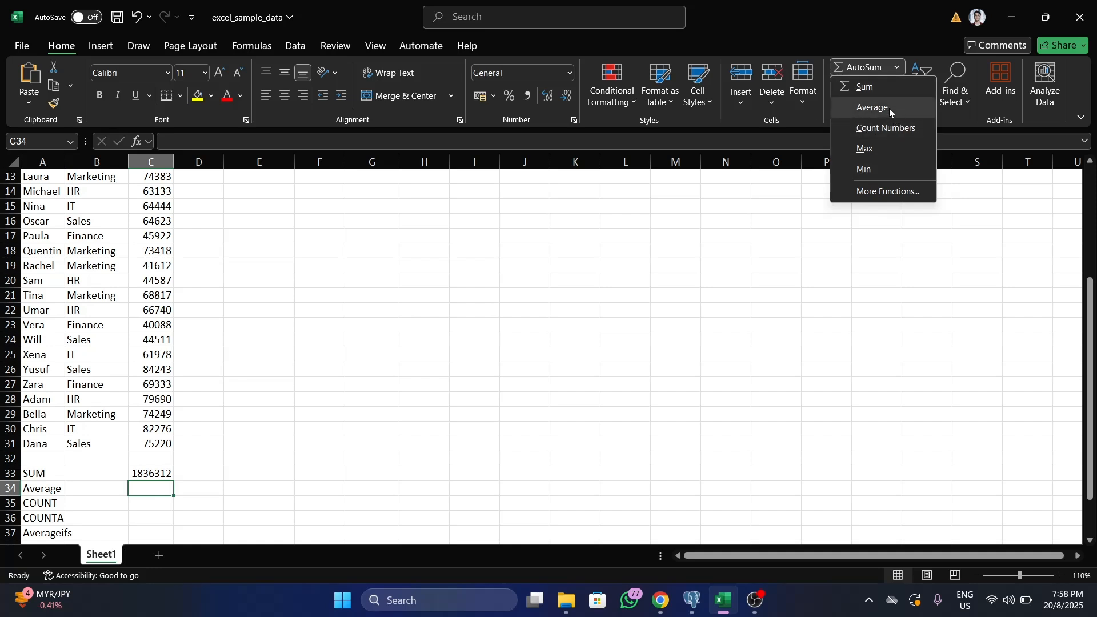
{"action": "left_click", "coordinate": [895, 69]}
{"action": "scroll", "coordinate": [139, 418], "scroll_direction": "down", "scroll_amount": 2}
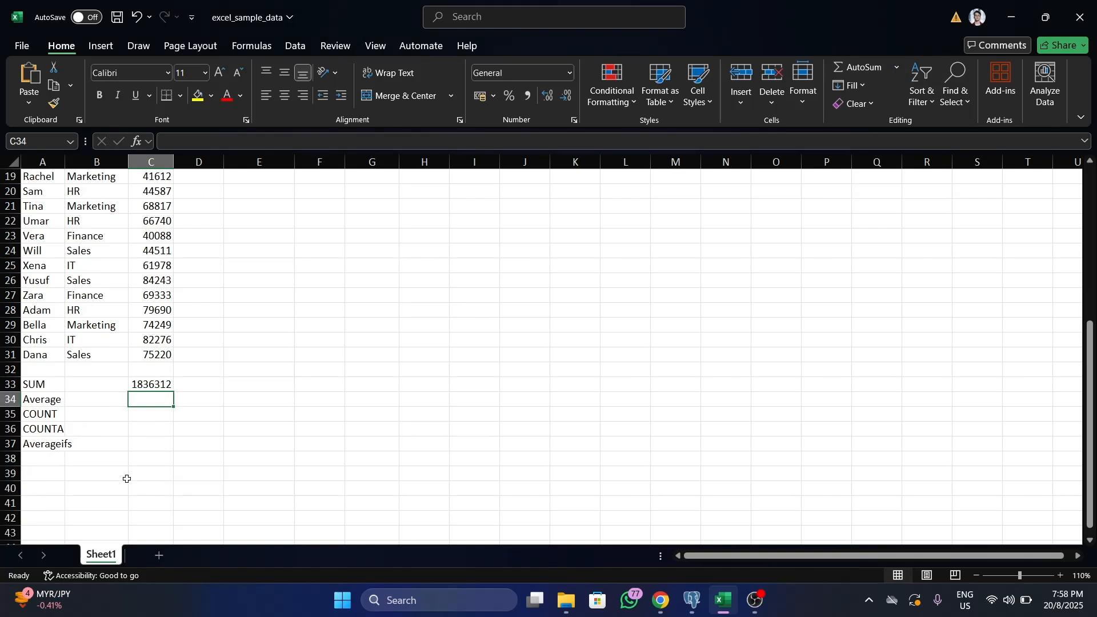
{"action": "scroll", "coordinate": [119, 479], "scroll_direction": "up", "scroll_amount": 6}
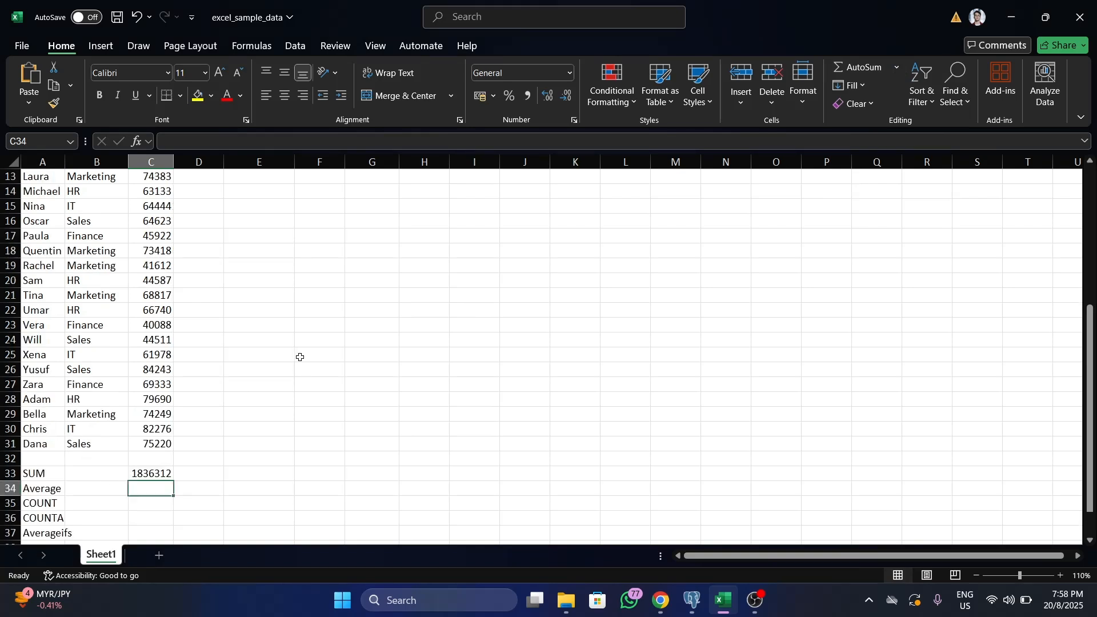
{"action": "scroll", "coordinate": [181, 435], "scroll_direction": "down", "scroll_amount": 6}
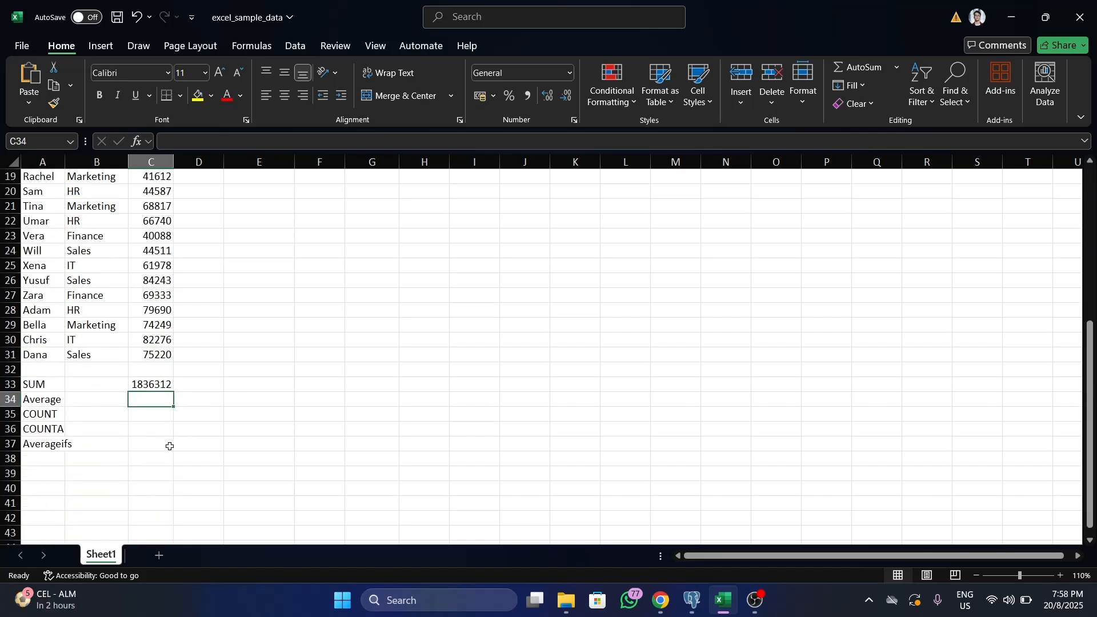
- Enter the formula =AVERAGE(C2:C31) in cell C34 to average the salary column
{"action": "type", "text": "=ave"}
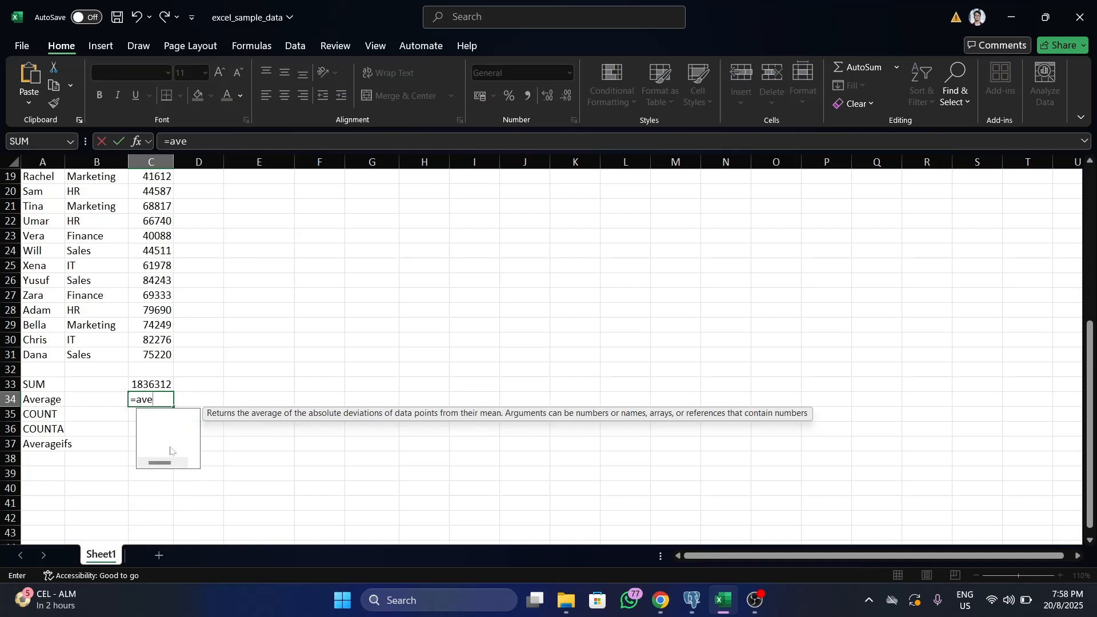
{"action": "type", "text": "rage"}
{"action": "key", "text": "Tab"}
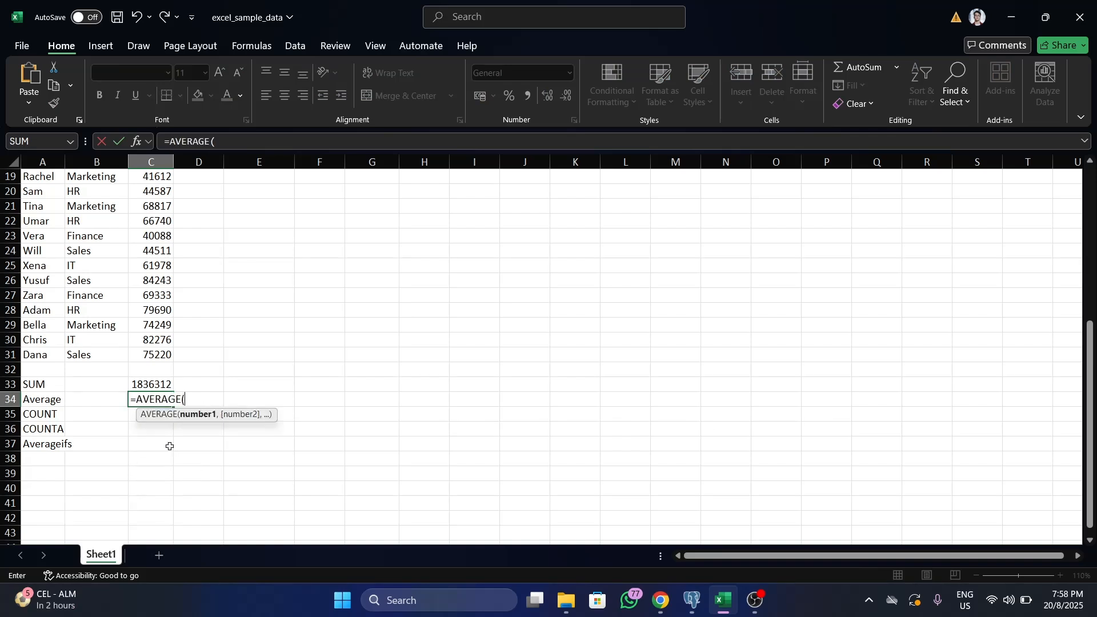
{"action": "scroll", "coordinate": [157, 440], "scroll_direction": "up", "scroll_amount": 6}
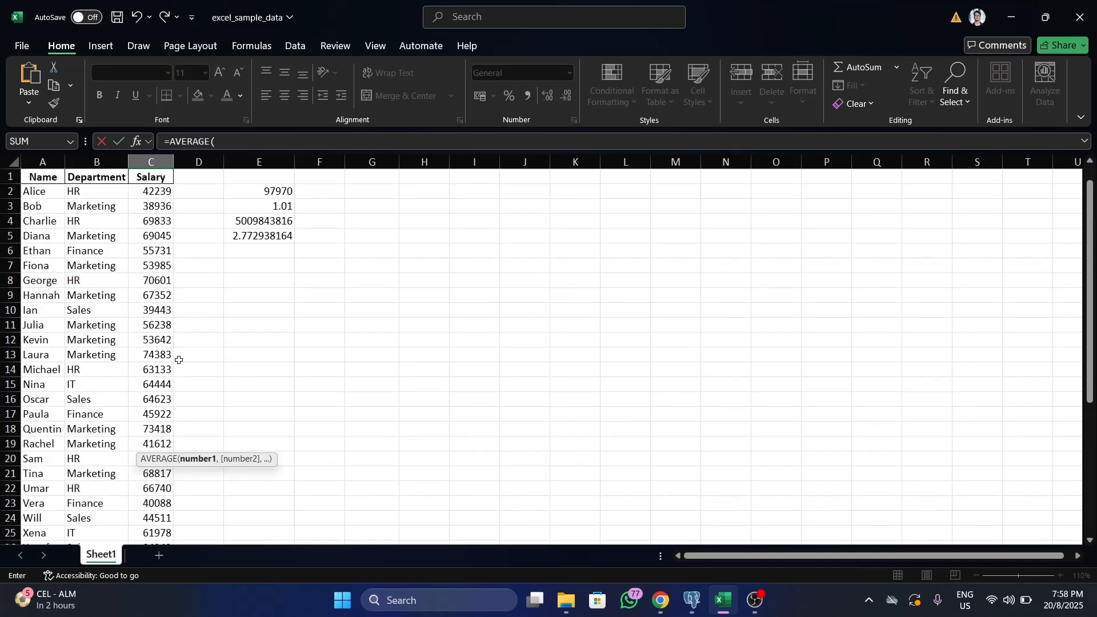
{"action": "left_click", "coordinate": [140, 194]}
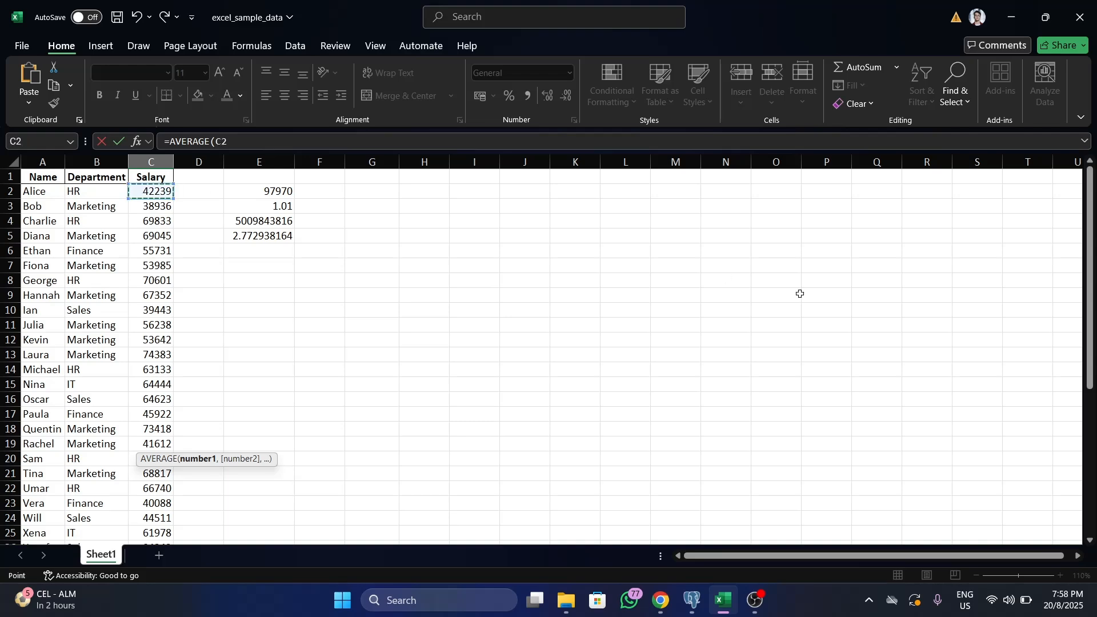
{"action": "key", "text": "ctrl+shift+Down"}
{"action": "key", "text": "Return"}
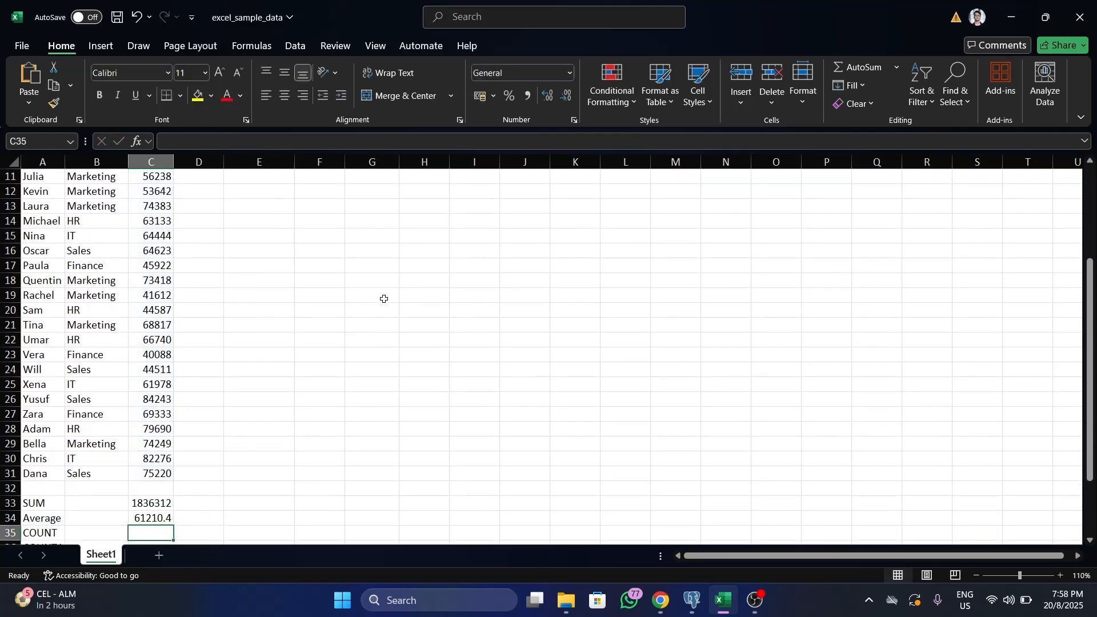
- Show the average in cell C34 with three decimal places and reduce it back to one
{"action": "scroll", "coordinate": [384, 299], "scroll_direction": "down", "scroll_amount": 1}
{"action": "left_click", "coordinate": [158, 470]}
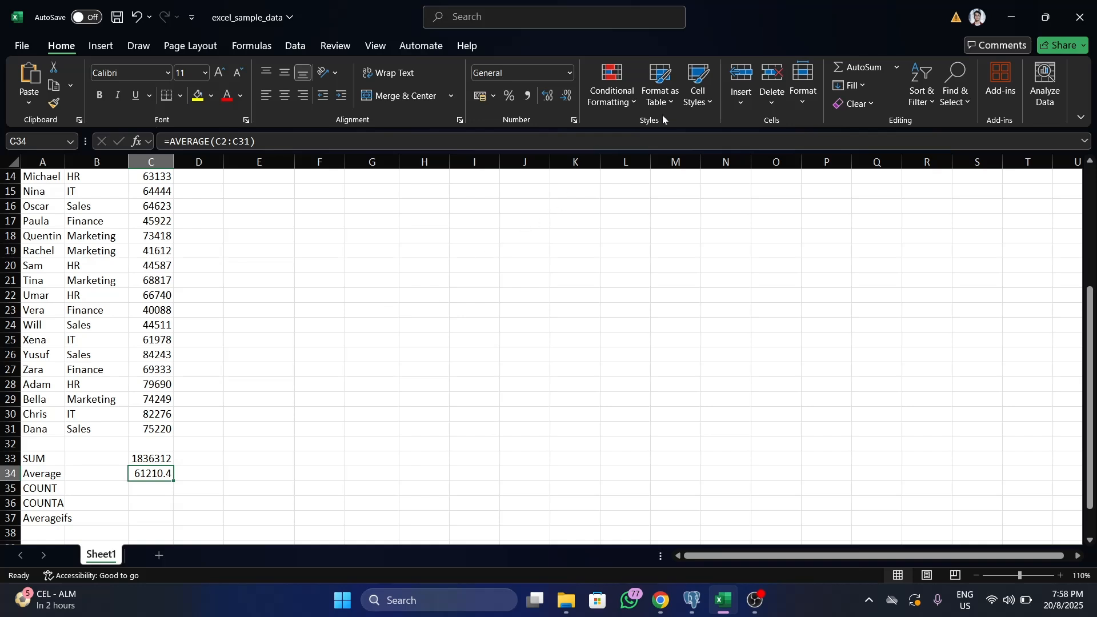
{"action": "left_click", "coordinate": [548, 95]}
{"action": "left_click", "coordinate": [548, 95]}
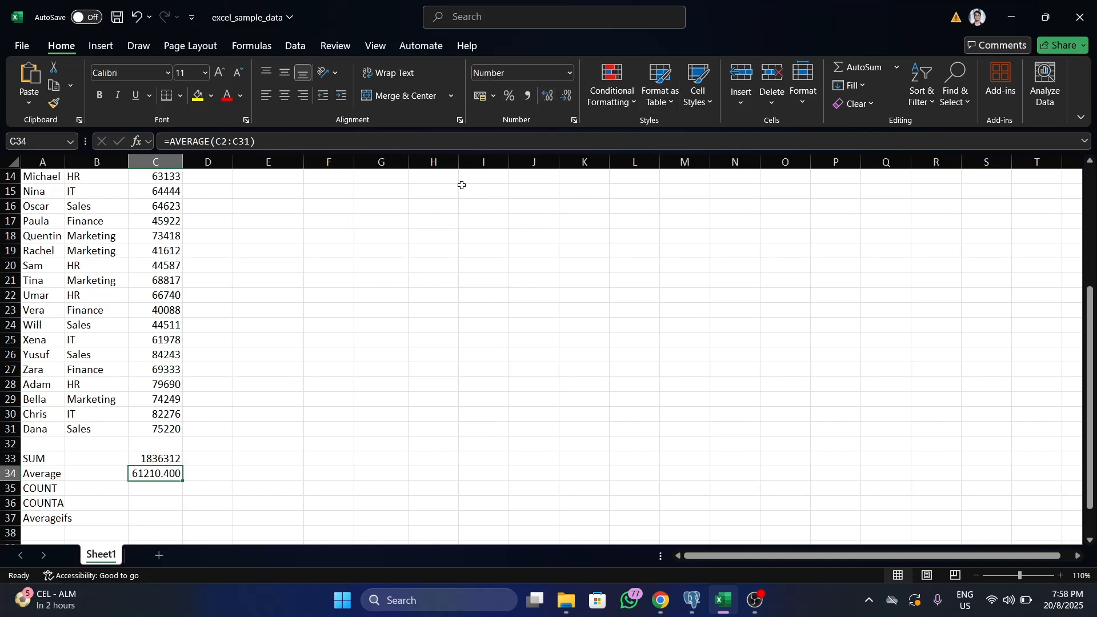
{"action": "left_click", "coordinate": [567, 96]}
{"action": "scroll", "coordinate": [154, 453], "scroll_direction": "down", "scroll_amount": 3}
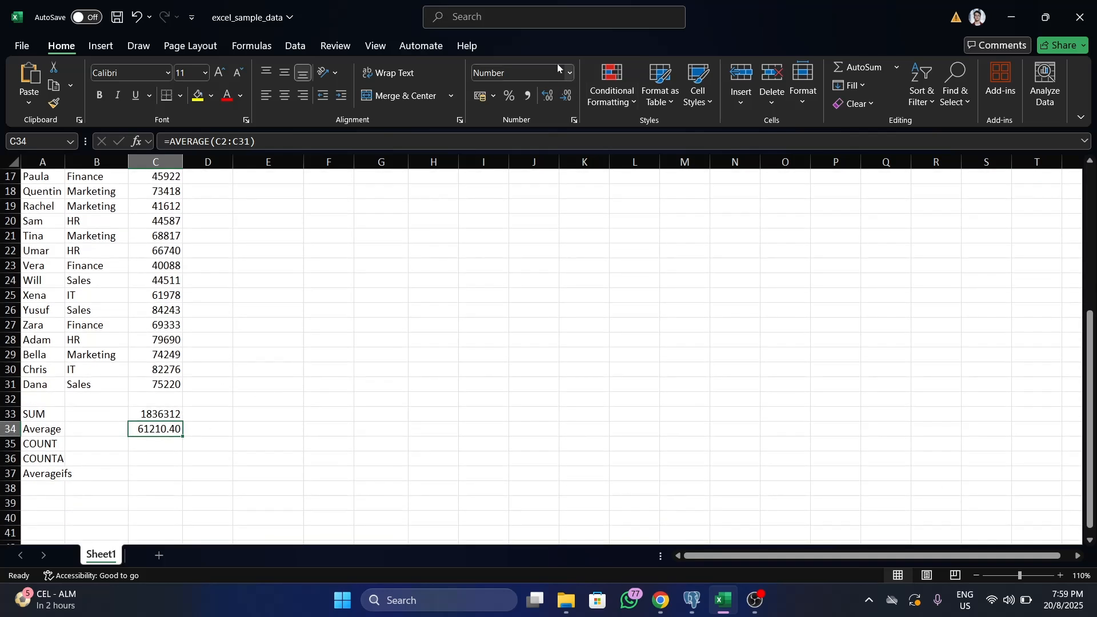
{"action": "left_click", "coordinate": [567, 96]}
- Enter the formula =COUNT(C2:C31) in cell C35 to count the numeric salary entries
{"action": "left_click", "coordinate": [157, 444]}
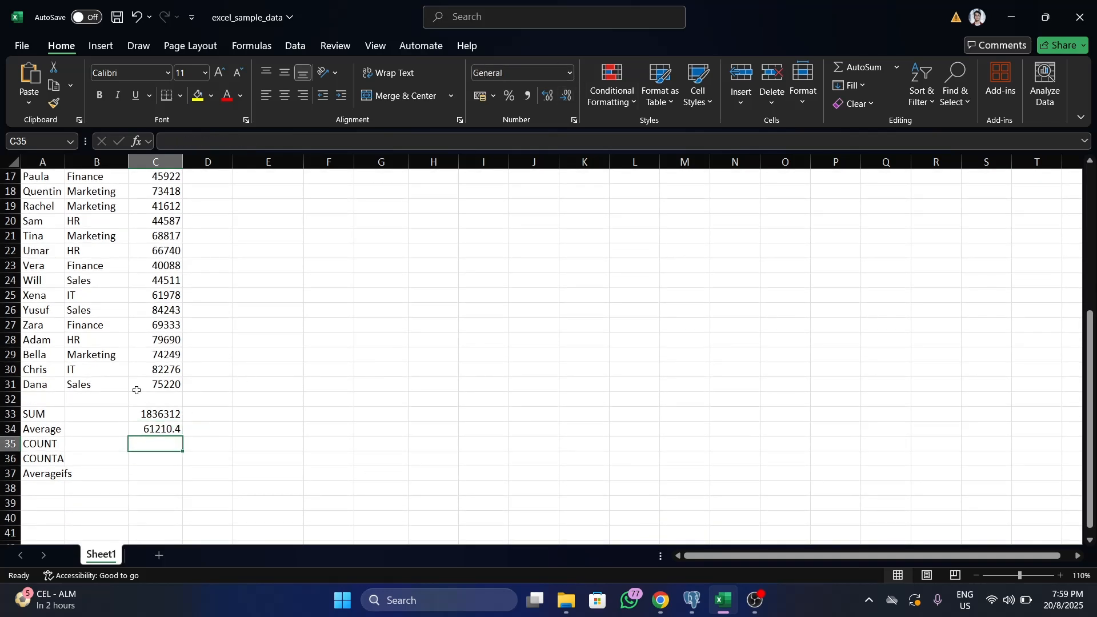
{"action": "type", "text": "="}
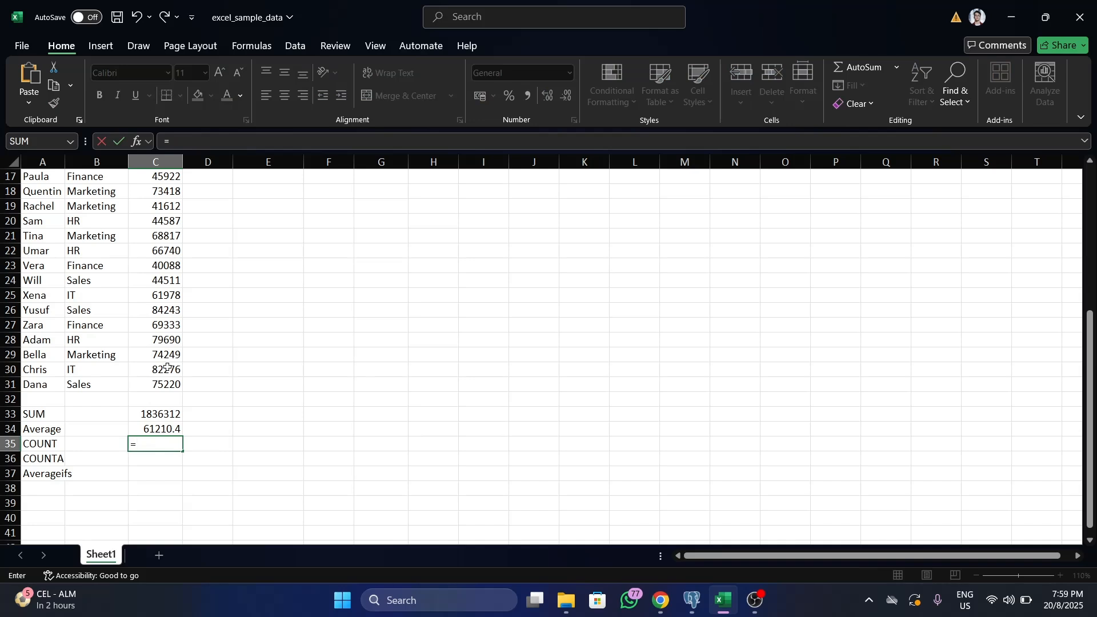
{"action": "scroll", "coordinate": [147, 383], "scroll_direction": "up", "scroll_amount": 5}
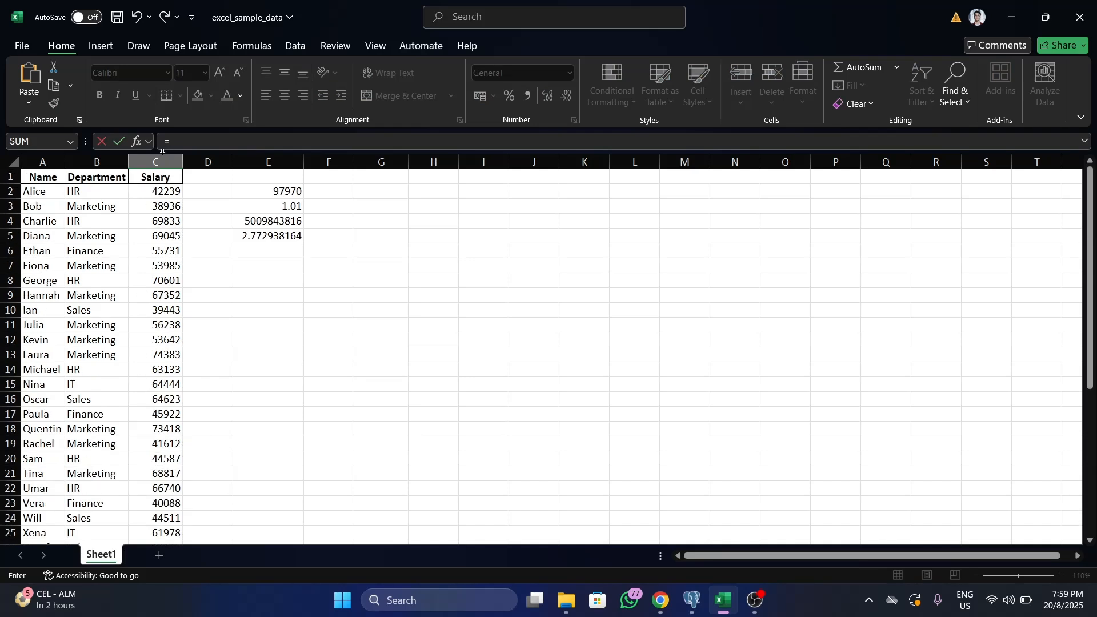
{"action": "scroll", "coordinate": [154, 419], "scroll_direction": "down", "scroll_amount": 7}
{"action": "scroll", "coordinate": [143, 436], "scroll_direction": "up", "scroll_amount": 6}
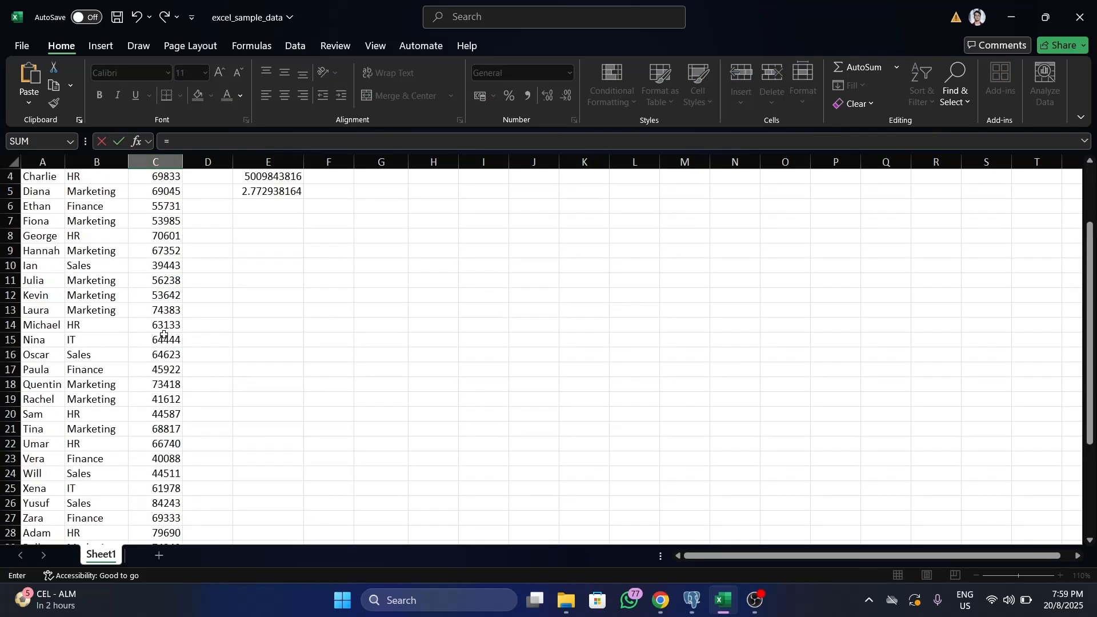
{"action": "scroll", "coordinate": [191, 360], "scroll_direction": "down", "scroll_amount": 4}
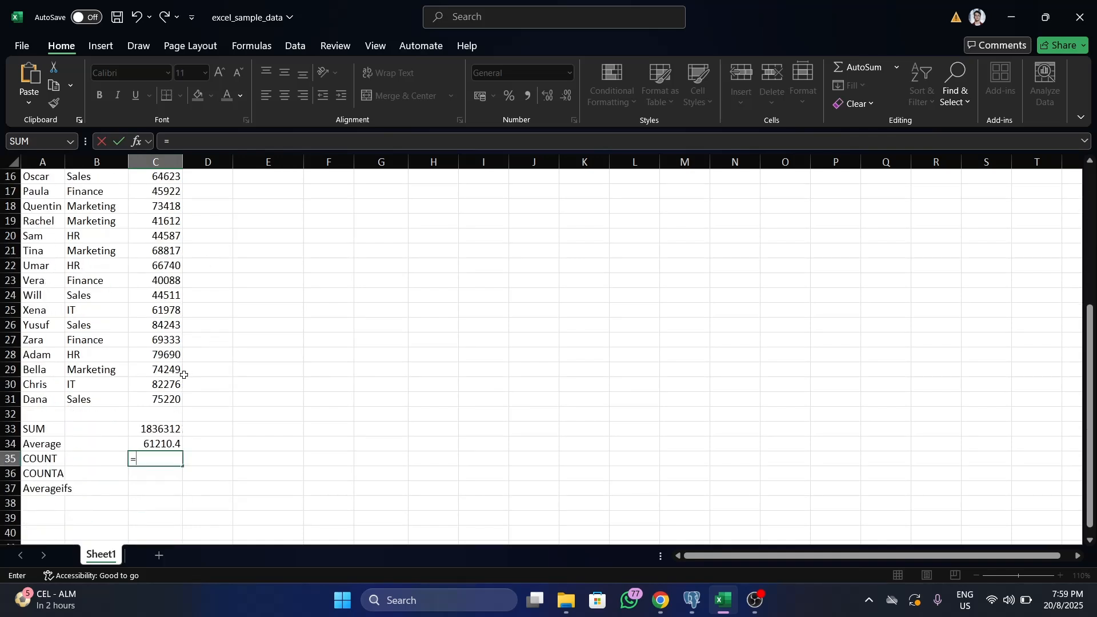
{"action": "type", "text": "count"}
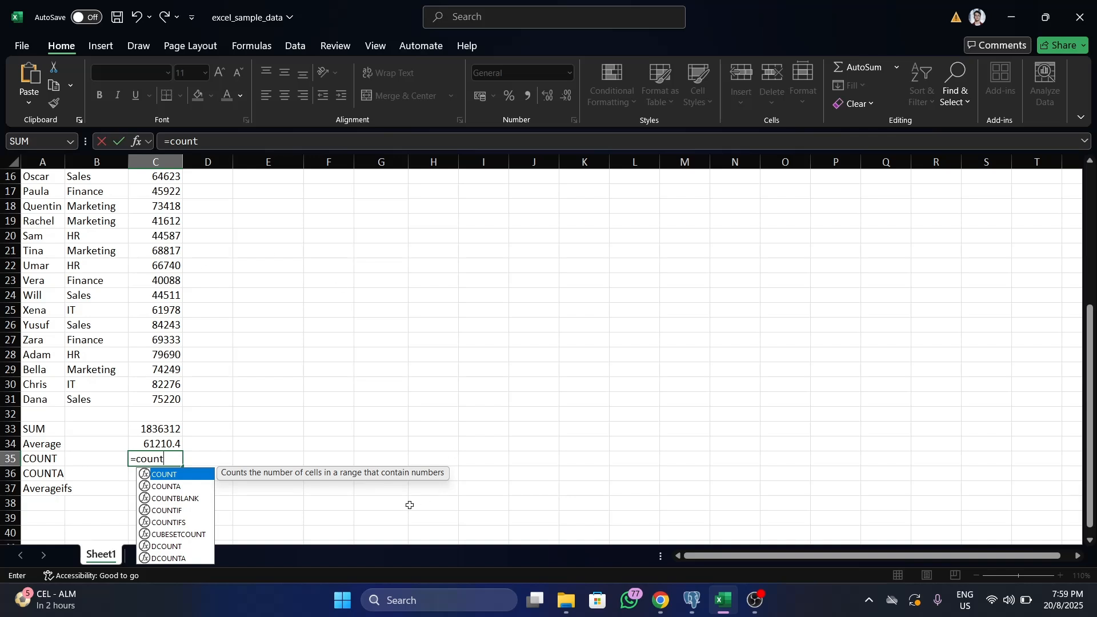
{"action": "key", "text": "Tab"}
{"action": "scroll", "coordinate": [291, 405], "scroll_direction": "up", "scroll_amount": 5}
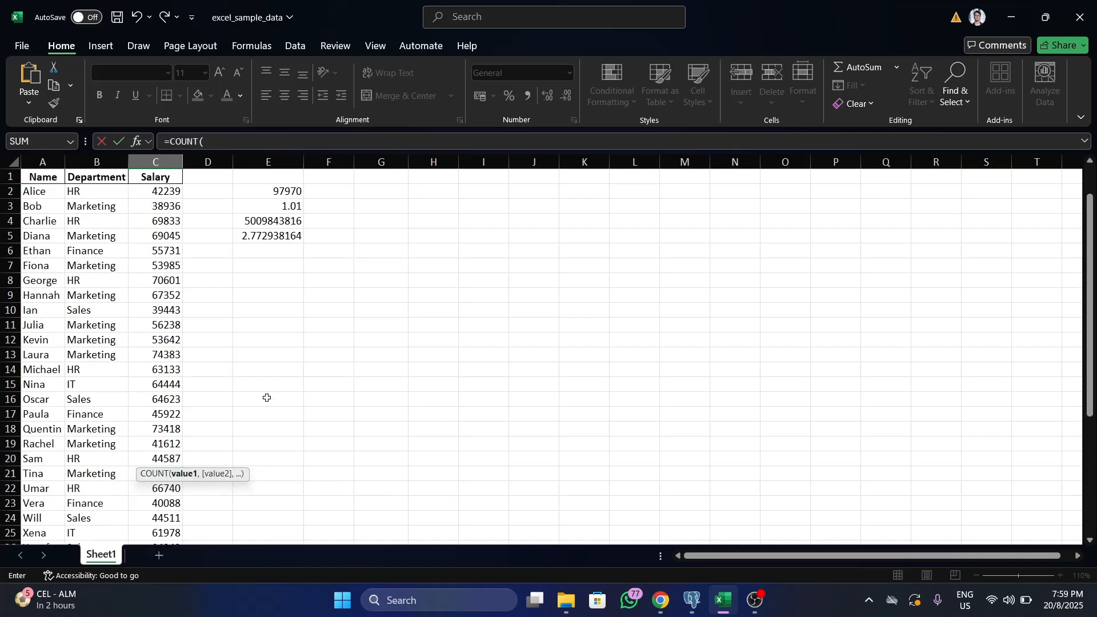
{"action": "left_click", "coordinate": [165, 192]}
{"action": "key", "text": "ctrl+shift+Down"}
{"action": "key", "text": "Return"}
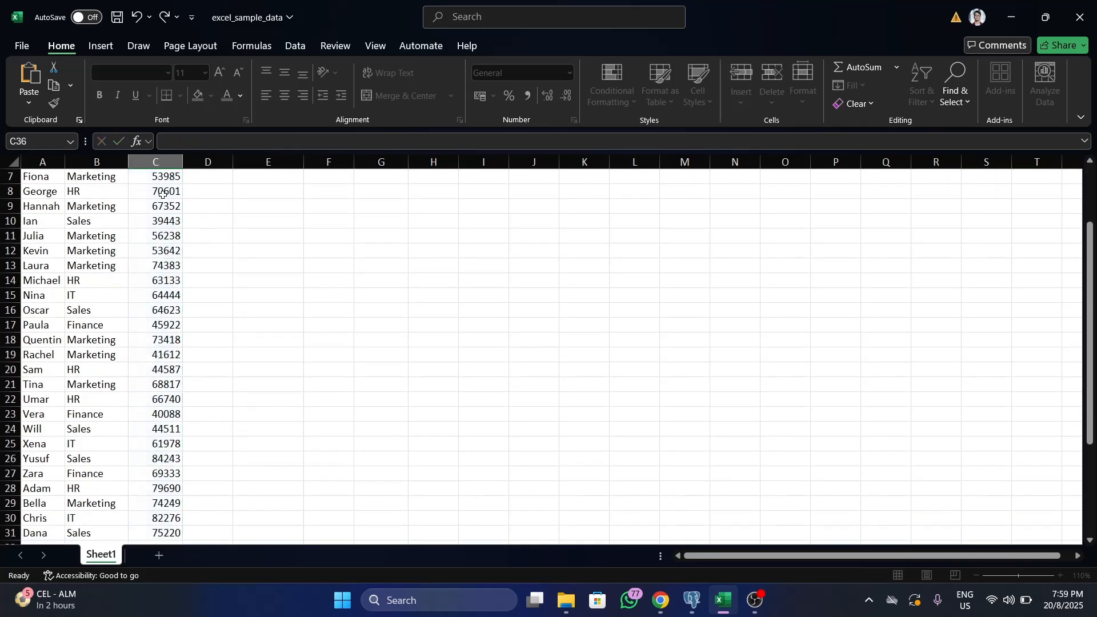
- Try counting the text entries of the Name column in cell C36 with =COUNT(A2:A31)
{"action": "scroll", "coordinate": [187, 280], "scroll_direction": "up", "scroll_amount": 4}
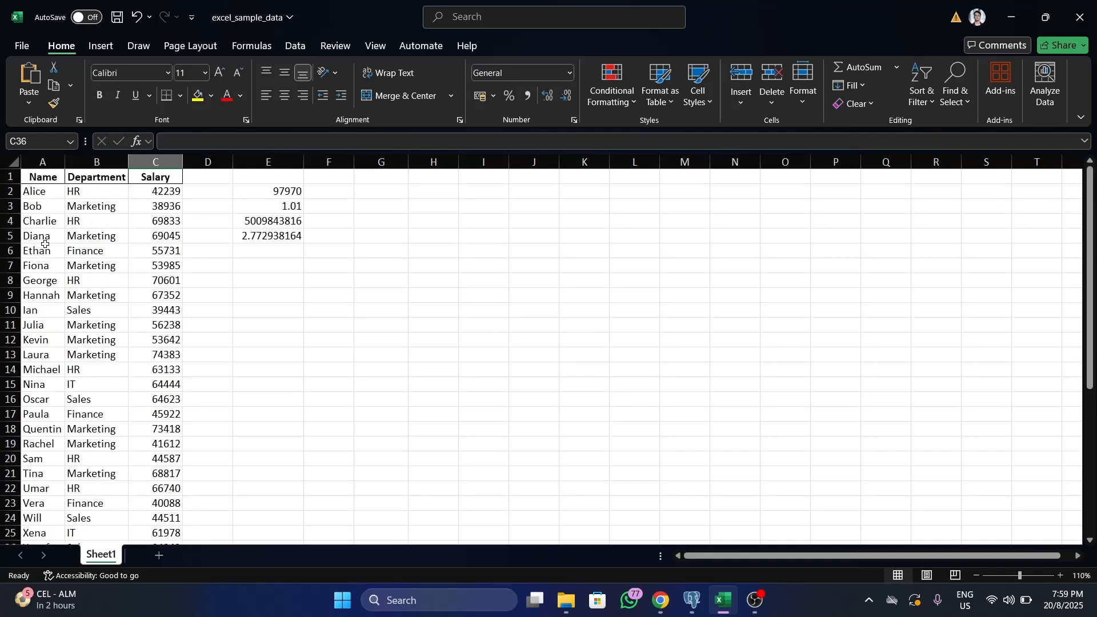
{"action": "scroll", "coordinate": [45, 245], "scroll_direction": "down", "scroll_amount": 5}
{"action": "scroll", "coordinate": [44, 245], "scroll_direction": "up", "scroll_amount": 5}
{"action": "scroll", "coordinate": [167, 505], "scroll_direction": "down", "scroll_amount": 5}
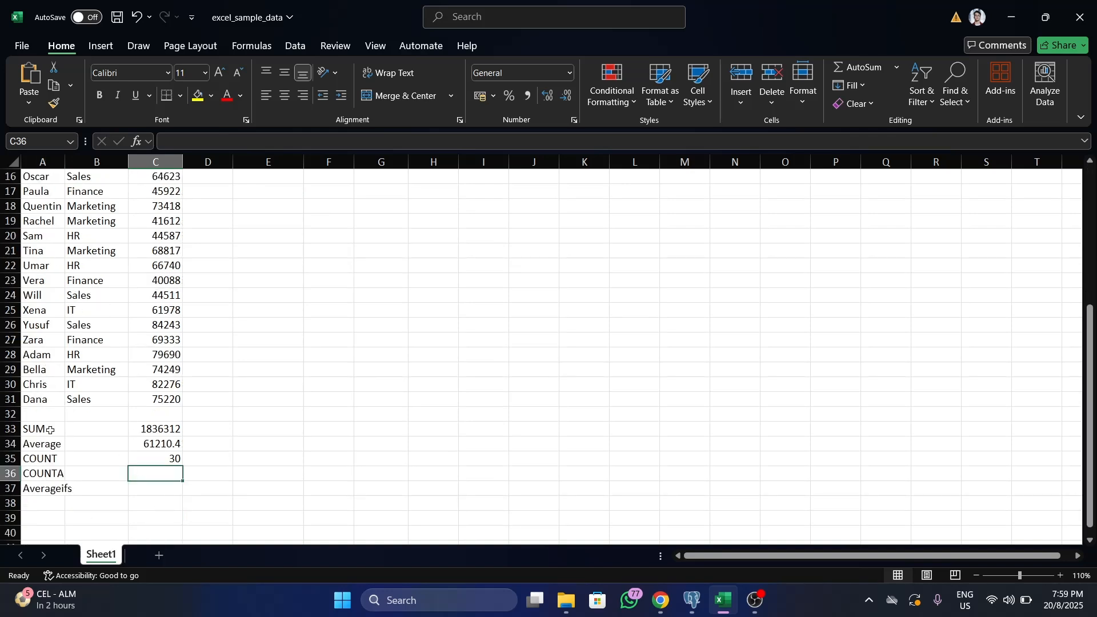
{"action": "type", "text": "=COUNT("}
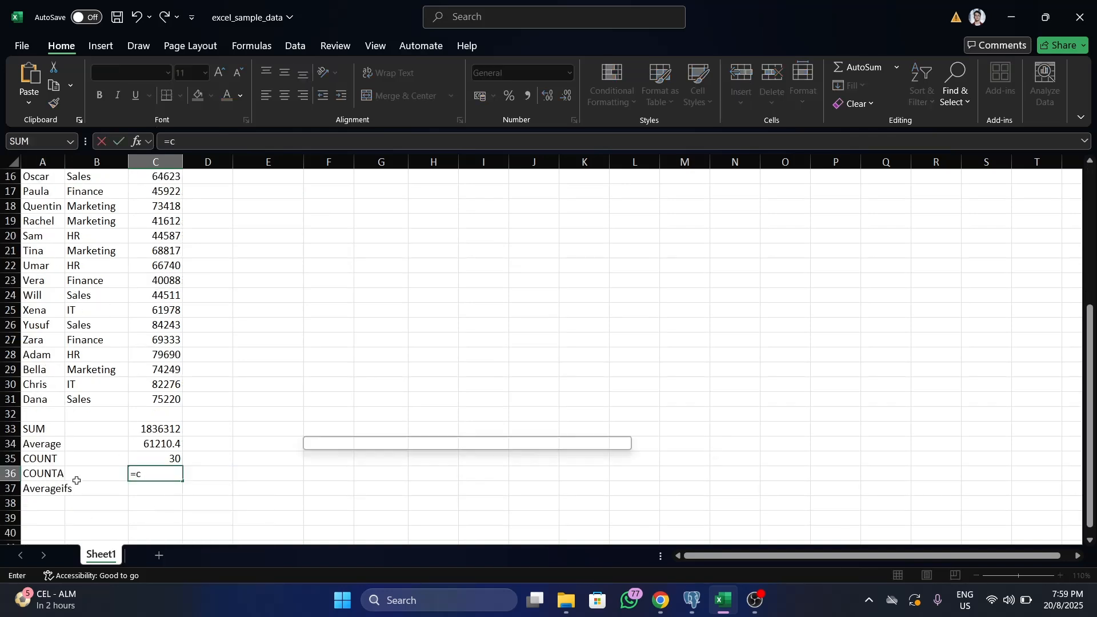
{"action": "scroll", "coordinate": [114, 310], "scroll_direction": "up", "scroll_amount": 5}
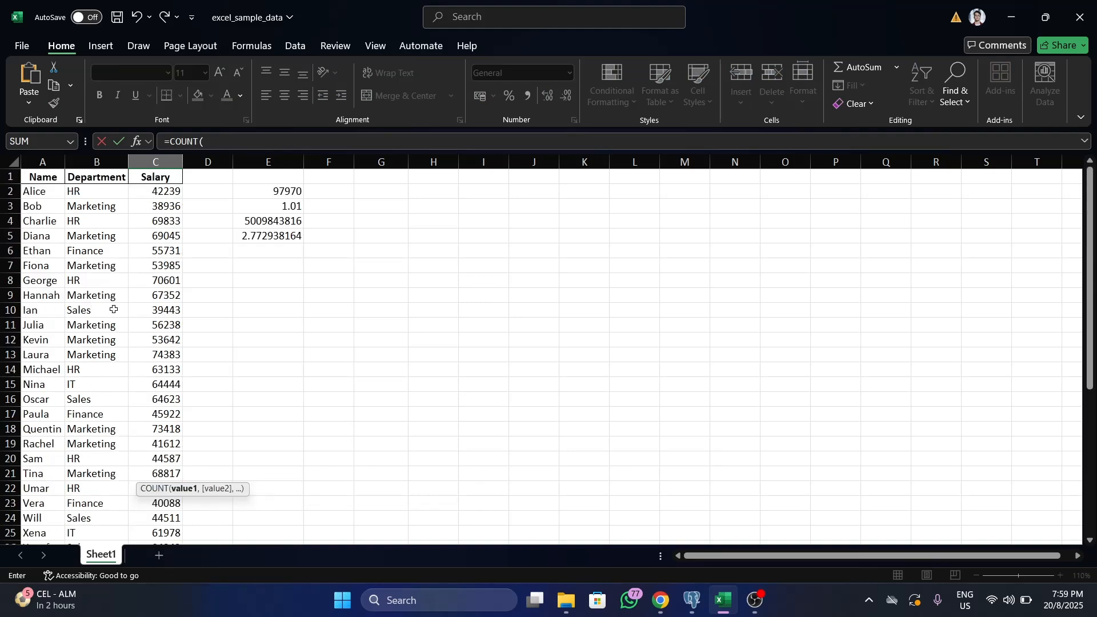
{"action": "left_click", "coordinate": [44, 195]}
{"action": "key", "text": "ctrl+shift+Down"}
{"action": "key", "text": "Return"}
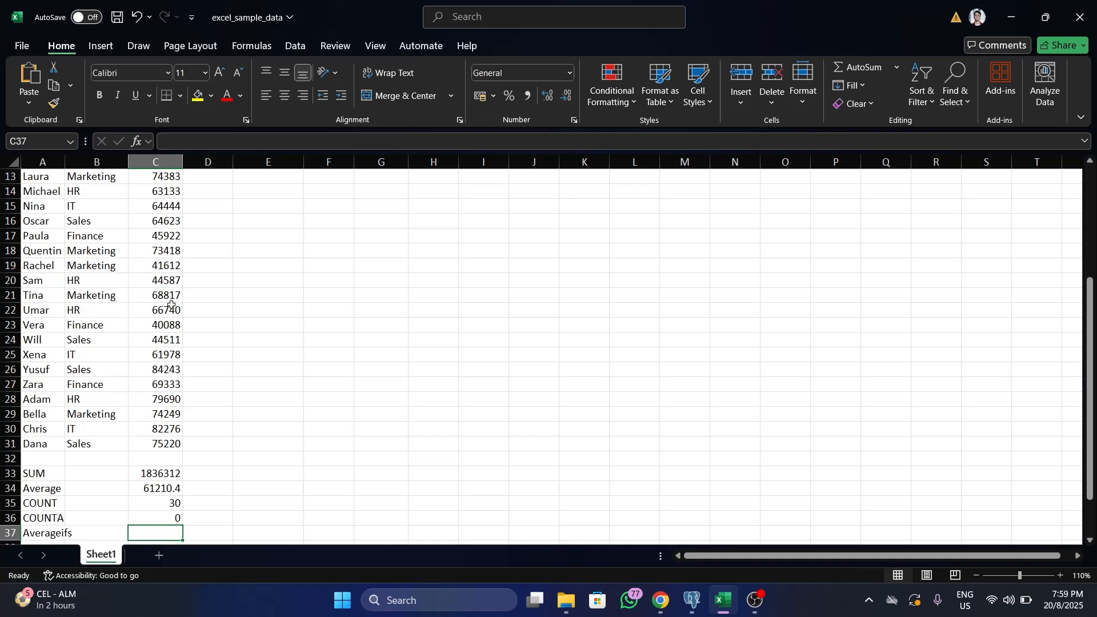
- Replace the formula in cell C36 with =COUNTA(A2:A31) to count the filled cells of the Name column
{"action": "key", "text": "Up"}
{"action": "key", "text": "Up"}
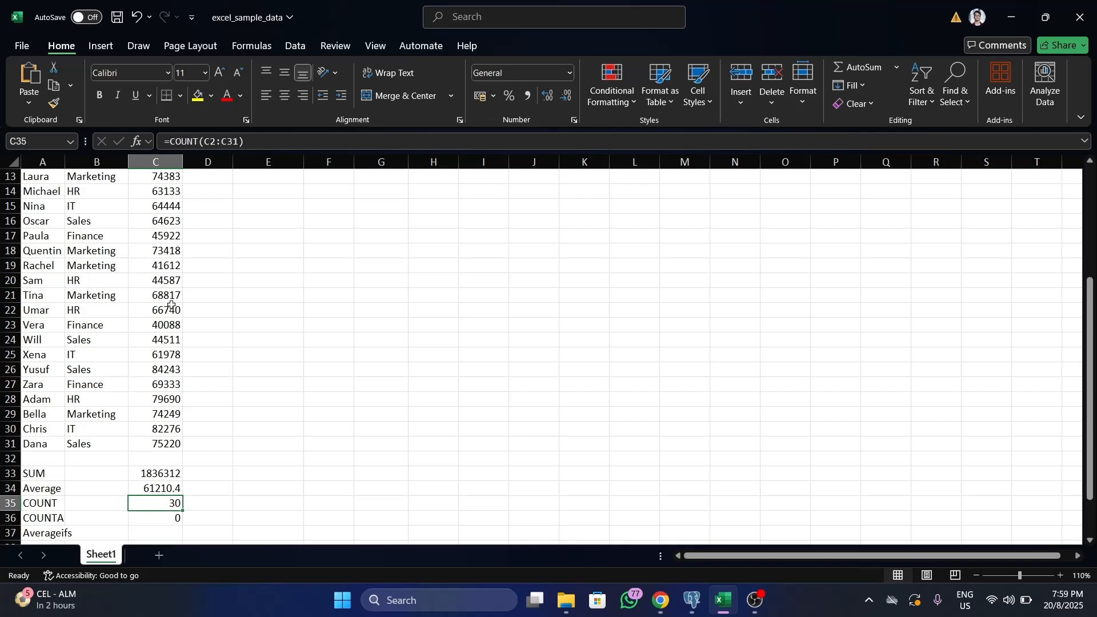
{"action": "scroll", "coordinate": [189, 269], "scroll_direction": "up", "scroll_amount": 4}
{"action": "scroll", "coordinate": [182, 345], "scroll_direction": "down", "scroll_amount": 6}
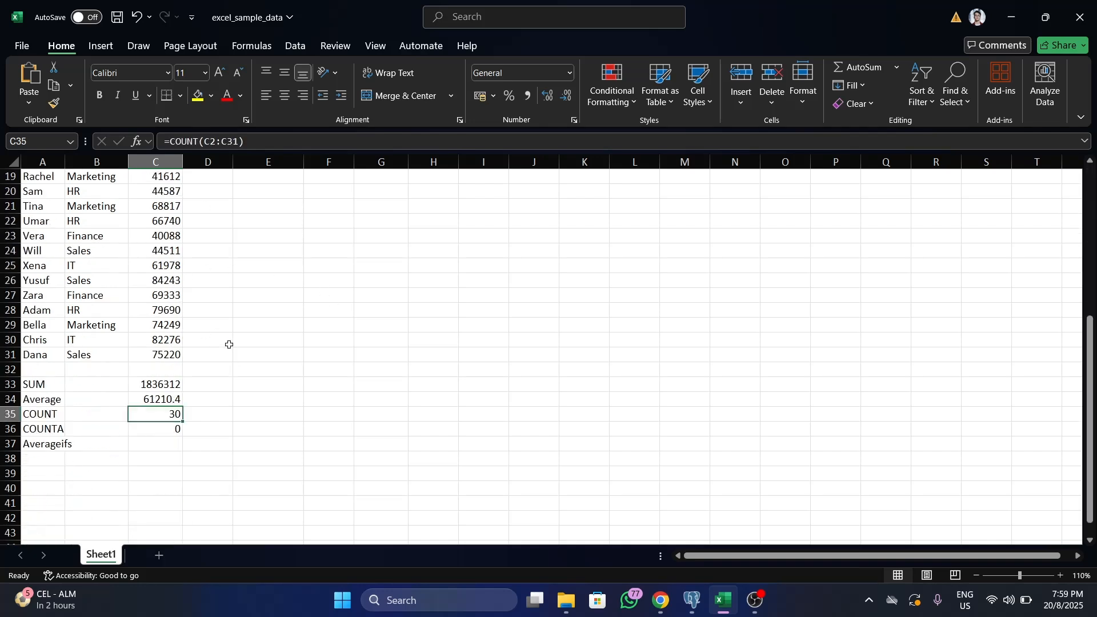
{"action": "key", "text": "Down"}
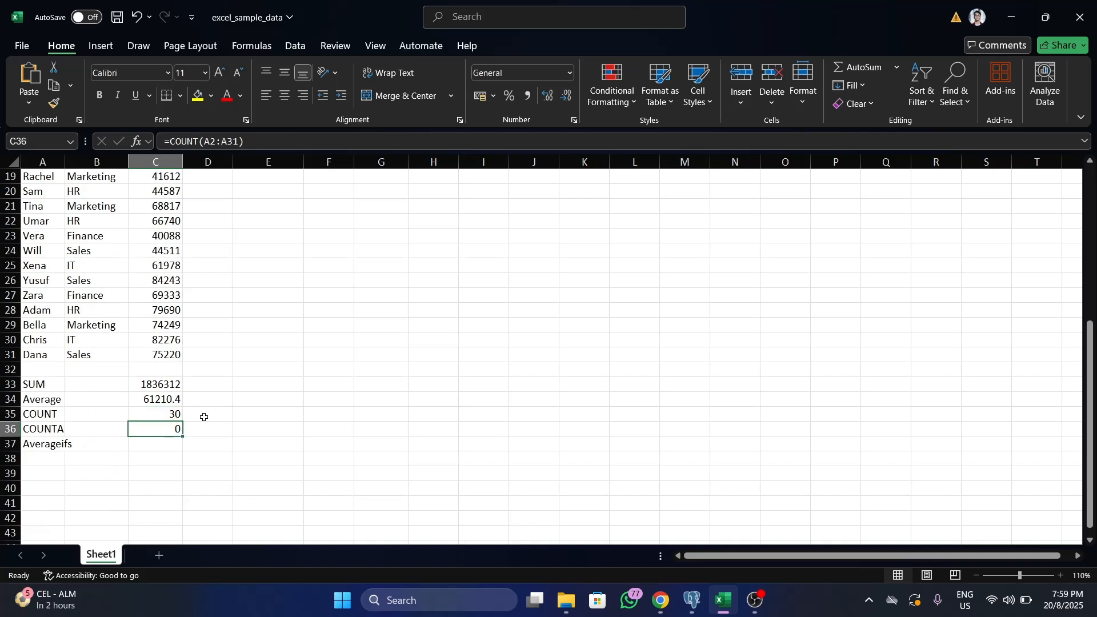
{"action": "type", "text": "=co"}
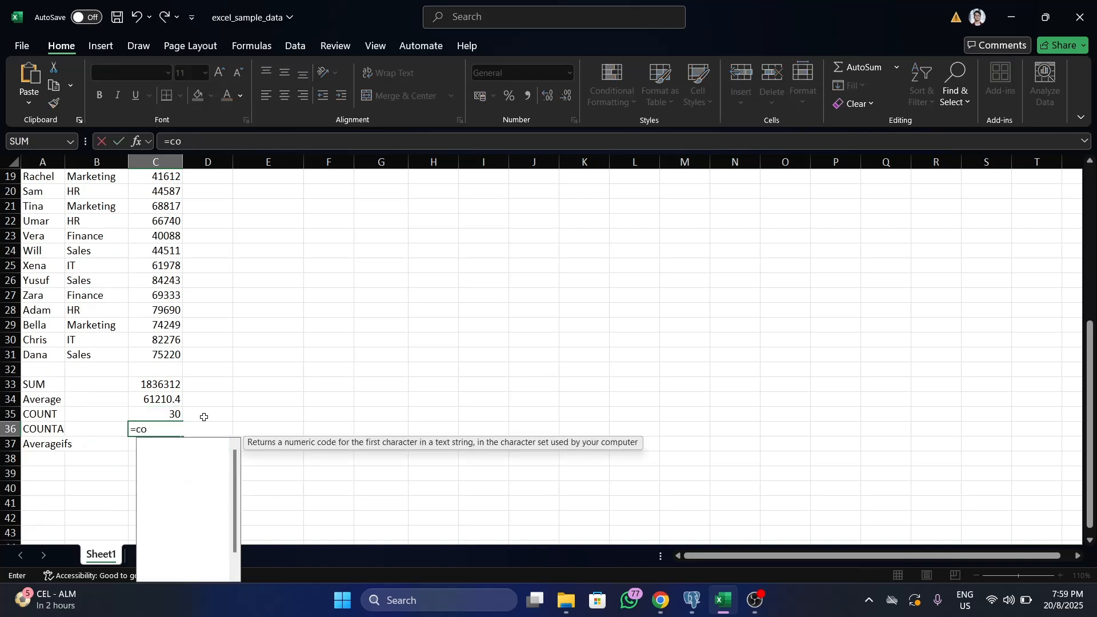
{"action": "type", "text": "unta"}
{"action": "key", "text": "Tab"}
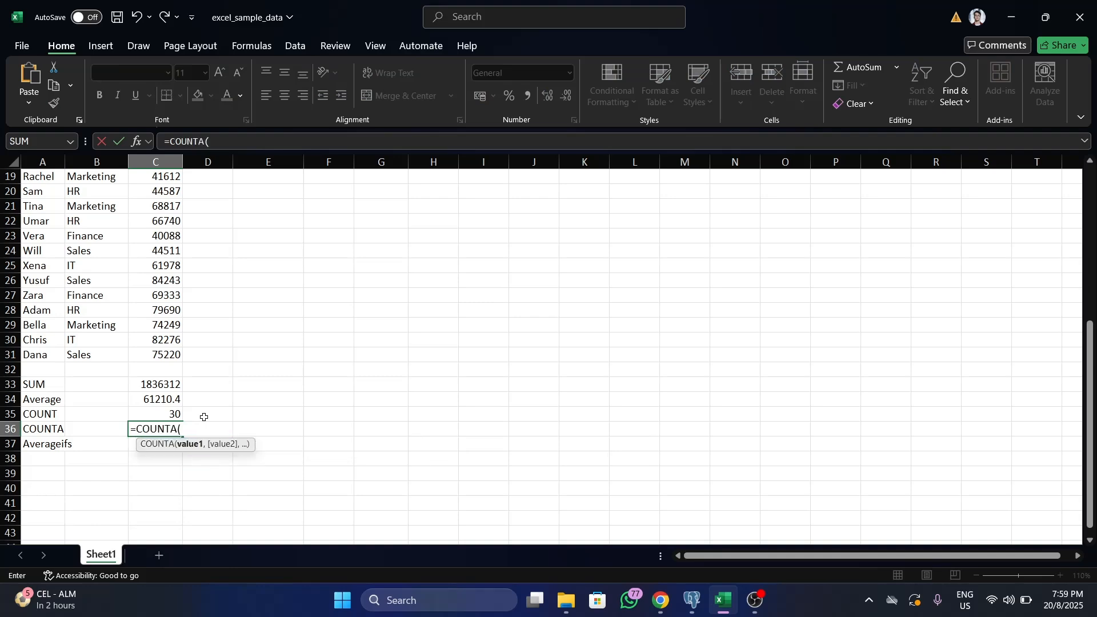
{"action": "scroll", "coordinate": [140, 367], "scroll_direction": "up", "scroll_amount": 6}
{"action": "left_click_drag", "start_coordinate": [48, 194], "coordinate": [43, 443]}
{"action": "key", "text": "Return"}
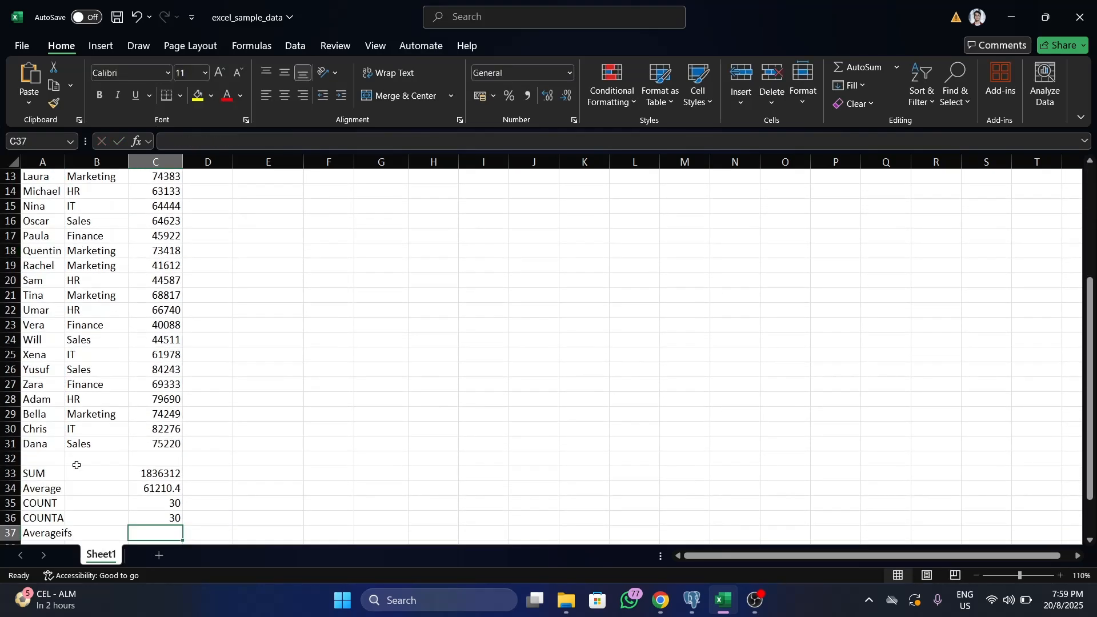
- Look through the table and examine the department entries in column B as possible averaging criteria
{"action": "scroll", "coordinate": [52, 309], "scroll_direction": "up", "scroll_amount": 4}
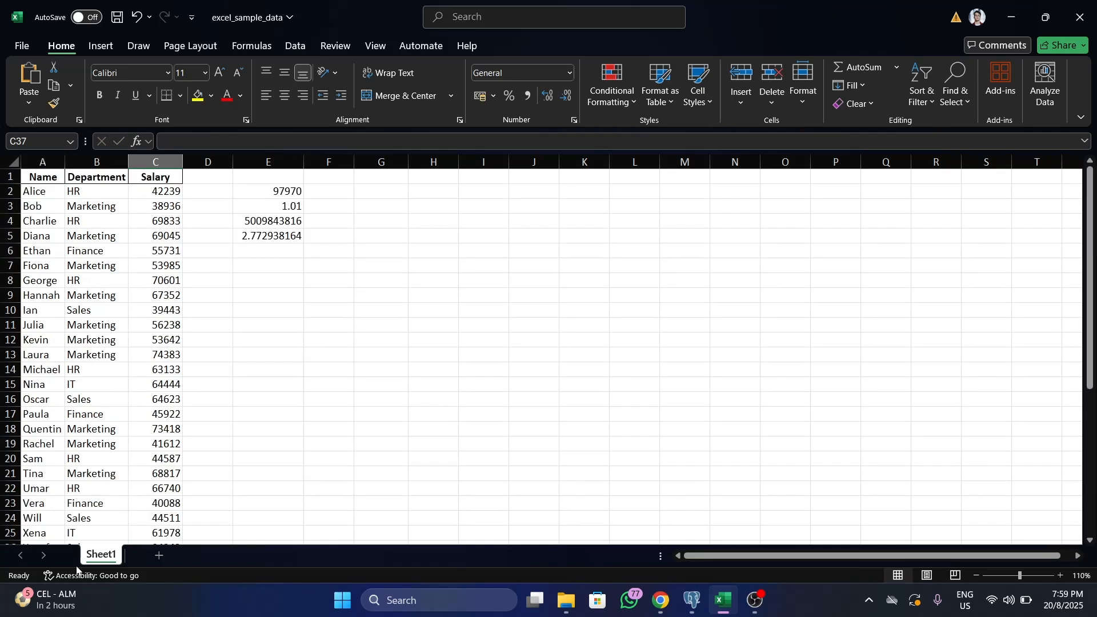
{"action": "scroll", "coordinate": [153, 327], "scroll_direction": "down", "scroll_amount": 5}
{"action": "scroll", "coordinate": [152, 326], "scroll_direction": "up", "scroll_amount": 5}
{"action": "scroll", "coordinate": [147, 247], "scroll_direction": "down", "scroll_amount": 2}
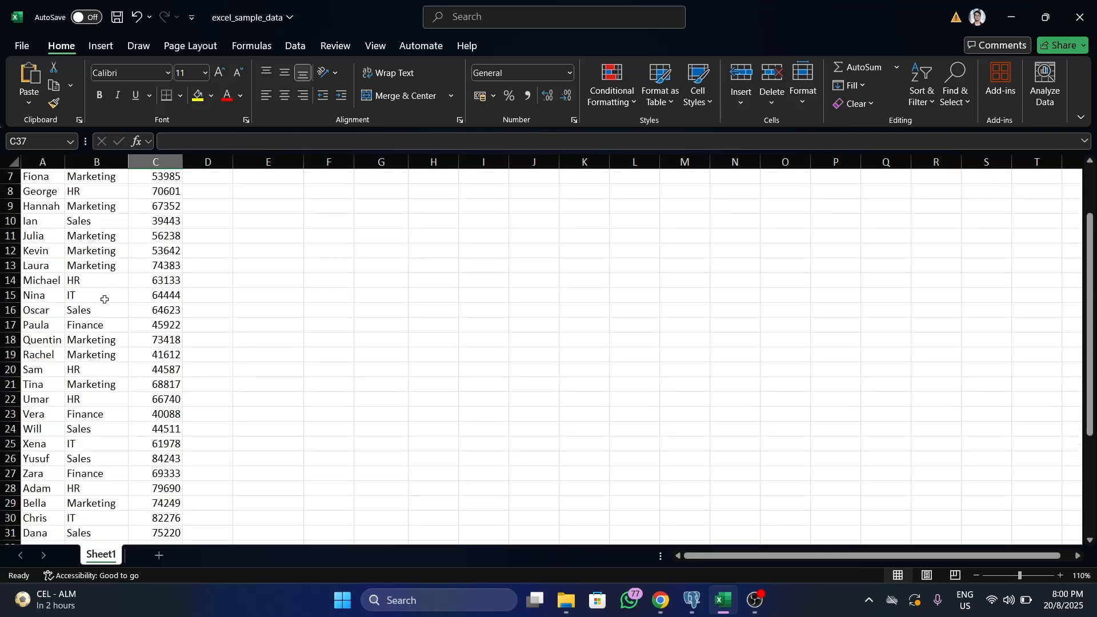
{"action": "left_click", "coordinate": [91, 237]}
{"action": "left_click", "coordinate": [102, 255]}
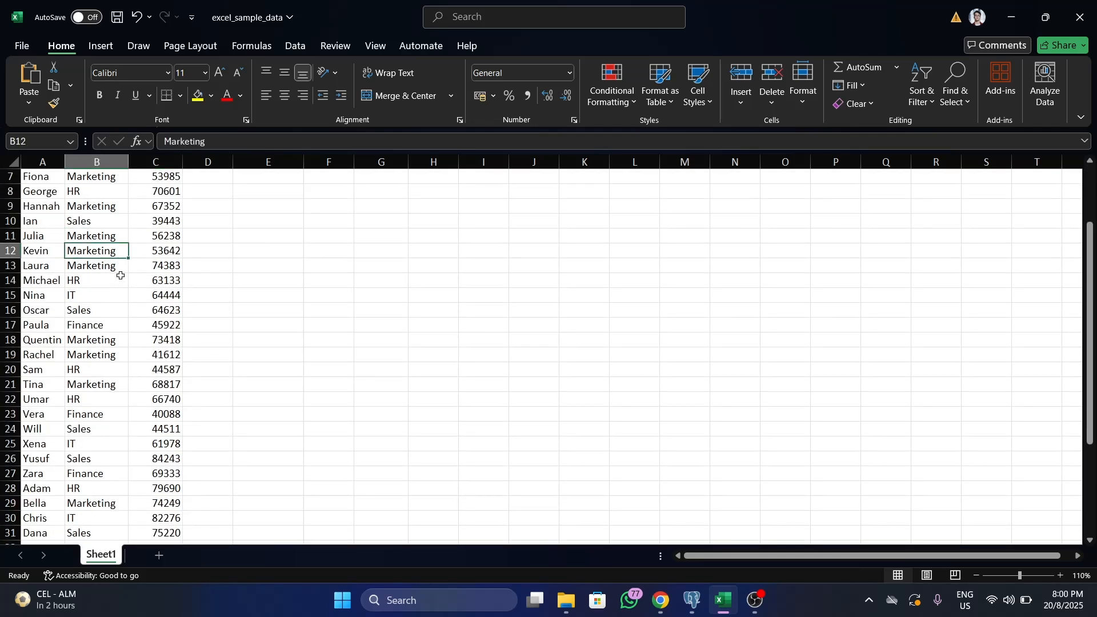
{"action": "left_click", "coordinate": [118, 272]}
{"action": "left_click", "coordinate": [103, 293]}
{"action": "scroll", "coordinate": [221, 409], "scroll_direction": "down", "scroll_amount": 3}
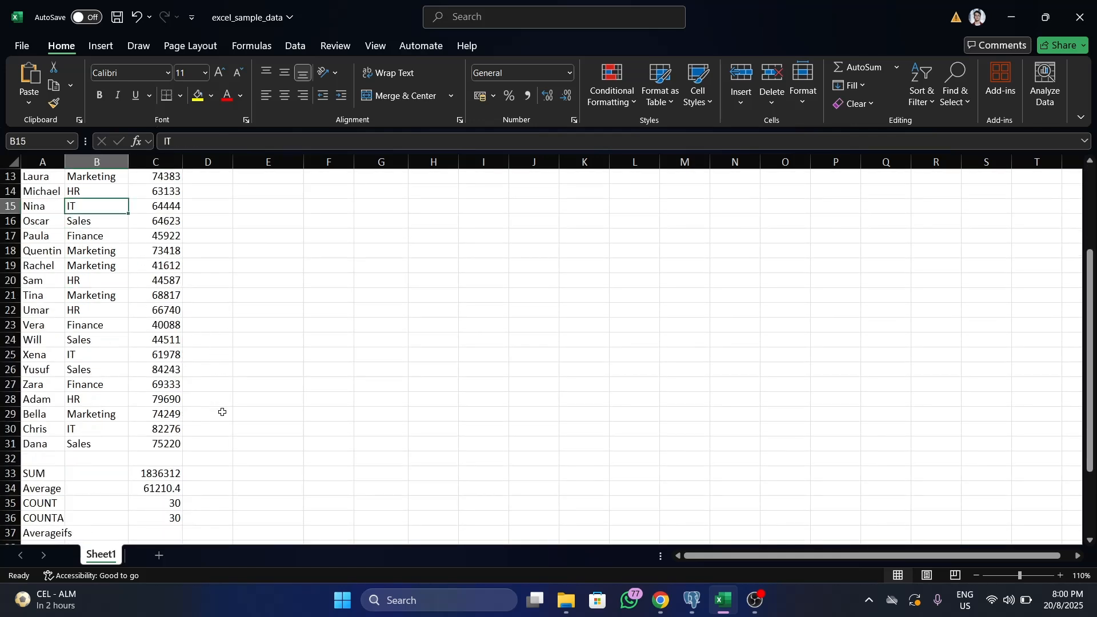
- Start an AVERAGEIFS formula in cell C37 and open its function arguments
{"action": "scroll", "coordinate": [196, 460], "scroll_direction": "down", "scroll_amount": 1}
{"action": "left_click", "coordinate": [167, 446]}
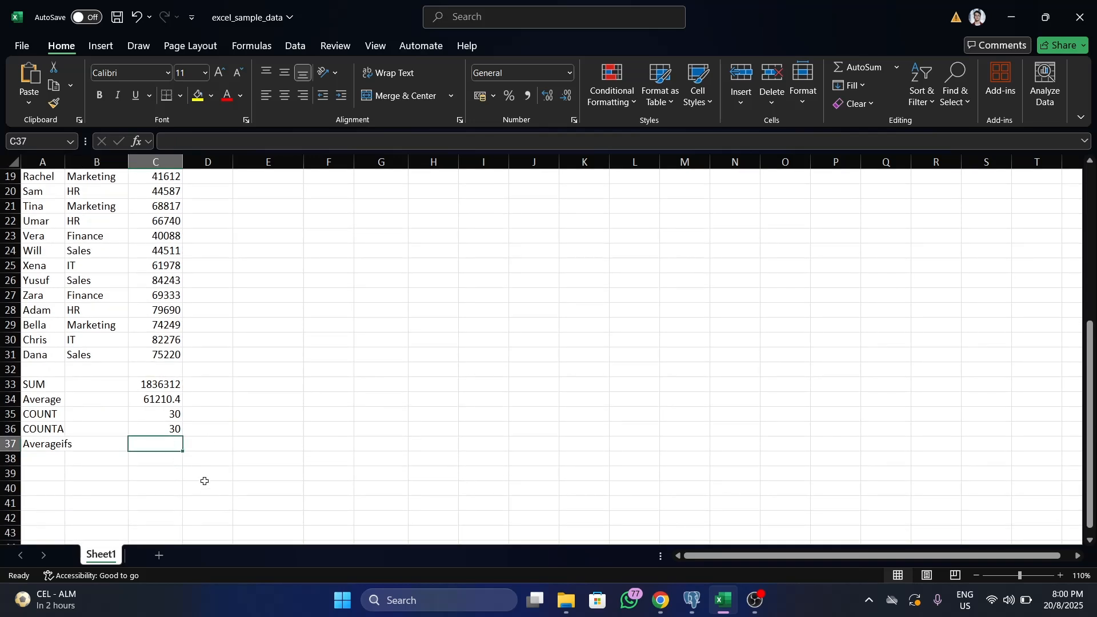
{"action": "type", "text": "=a"}
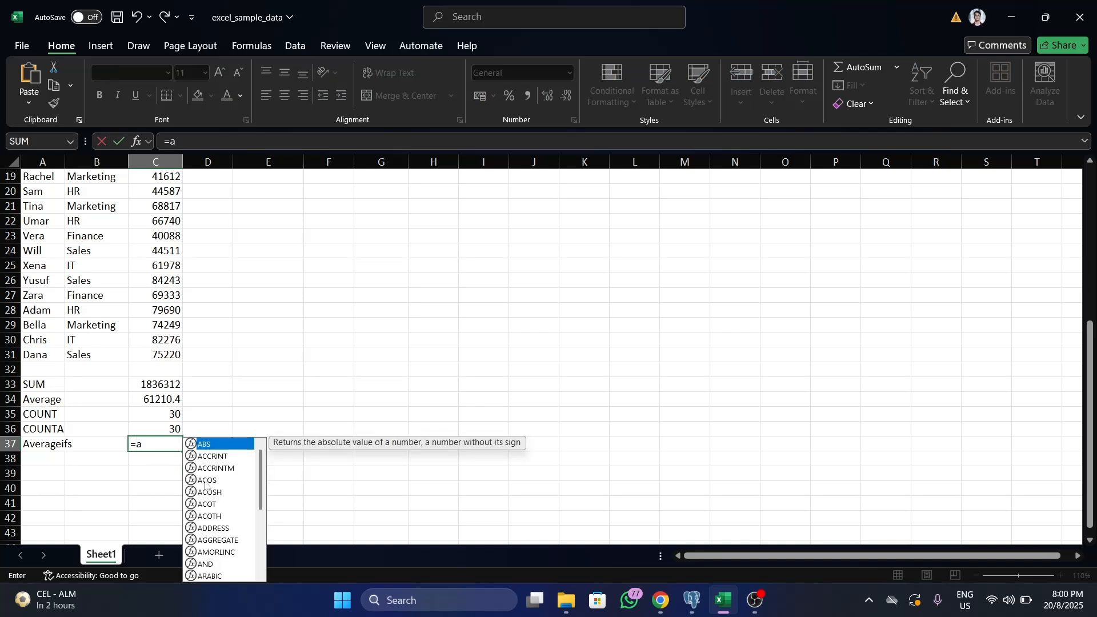
{"action": "type", "text": "verageifs"}
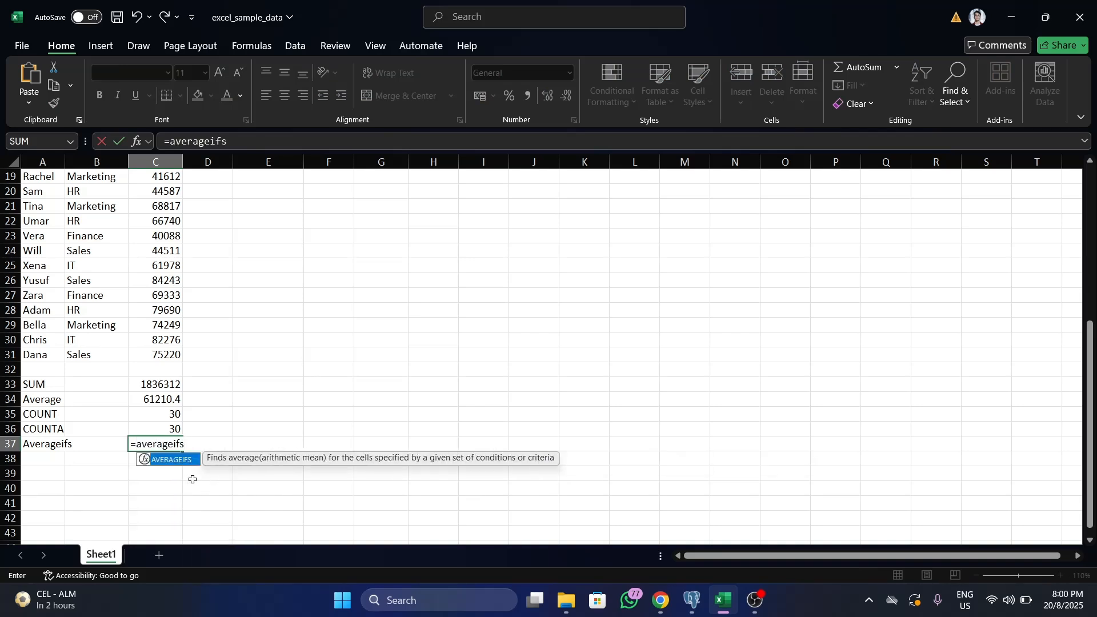
{"action": "key", "text": "Tab"}
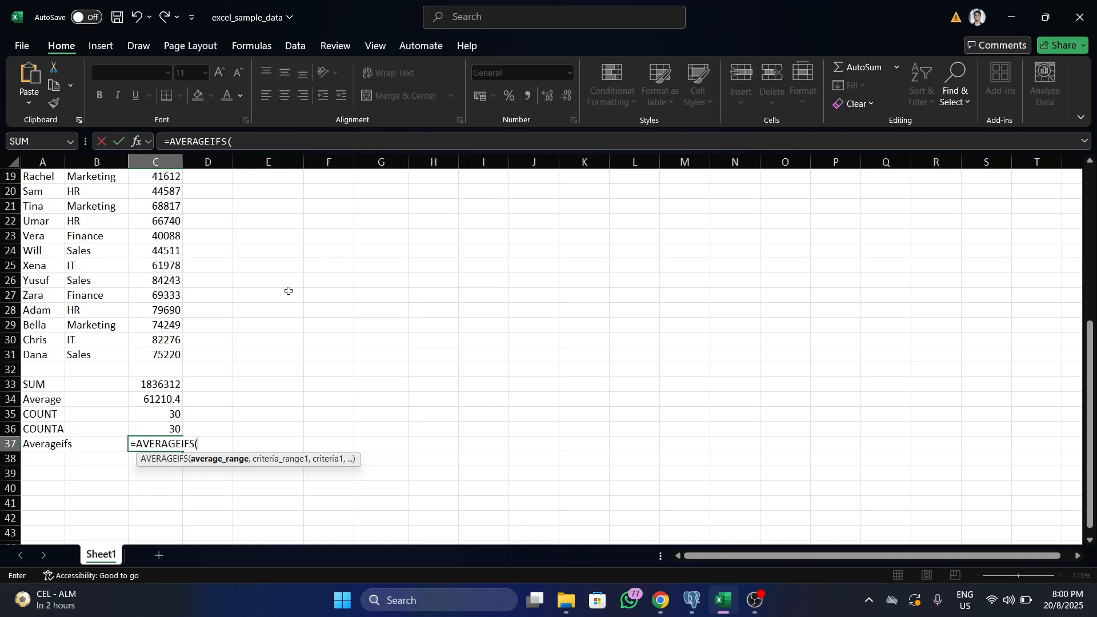
{"action": "left_click", "coordinate": [143, 141]}
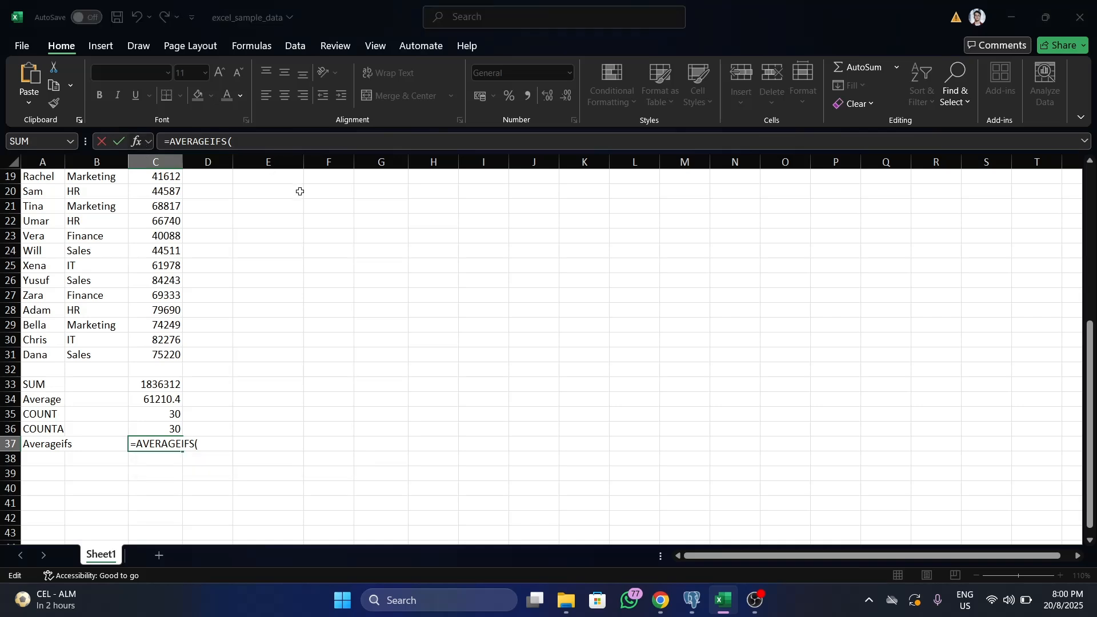
{"action": "left_click_drag", "start_coordinate": [574, 199], "coordinate": [443, 194]}
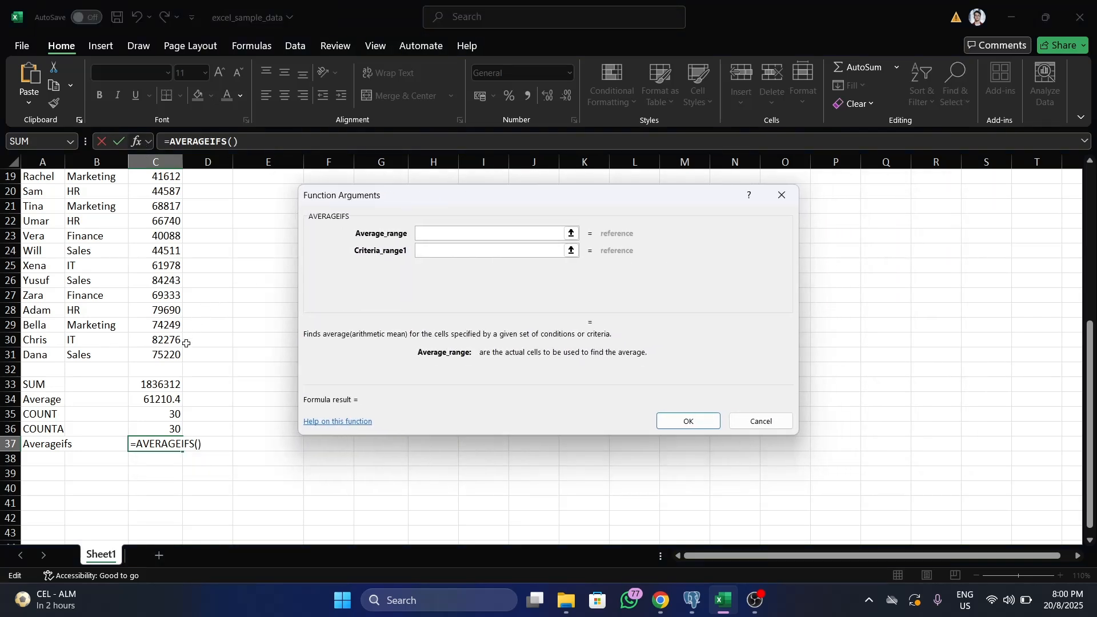
- Set the AVERAGEIFS average range to the Salary entries C2:C31
{"action": "scroll", "coordinate": [408, 251], "scroll_direction": "up", "scroll_amount": 1}
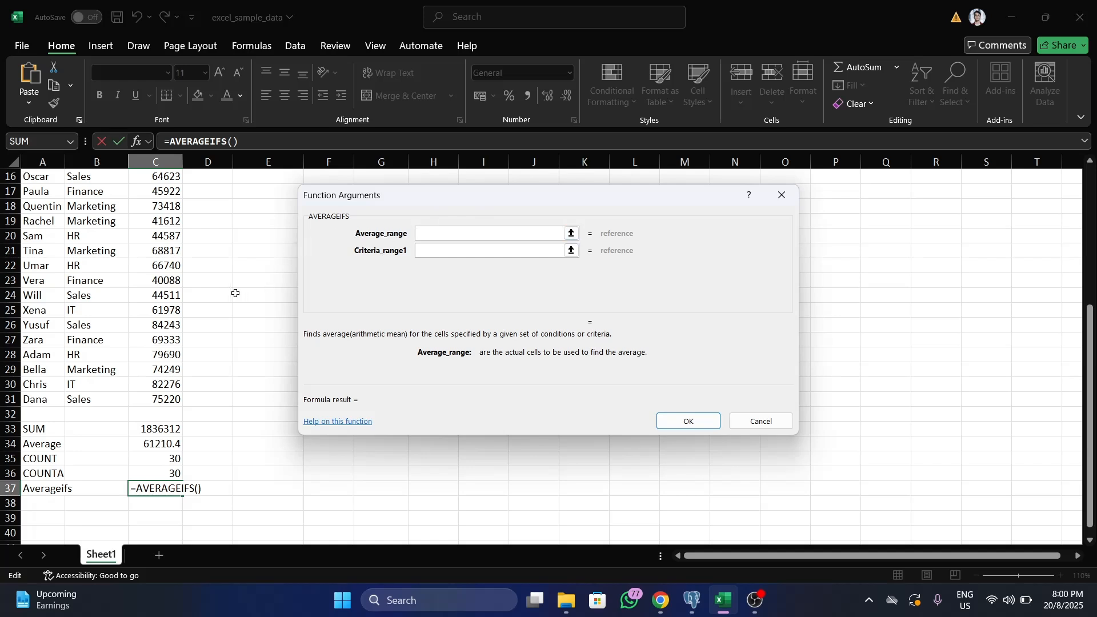
{"action": "scroll", "coordinate": [194, 346], "scroll_direction": "up", "scroll_amount": 5}
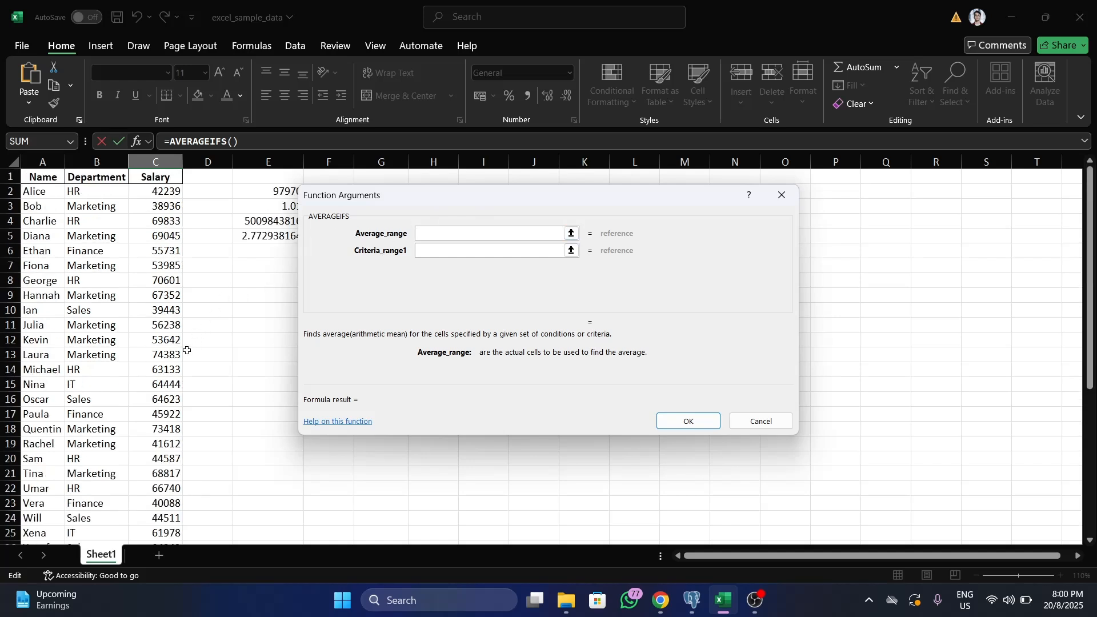
{"action": "left_click", "coordinate": [163, 193]}
{"action": "key", "text": "ctrl+shift+Down"}
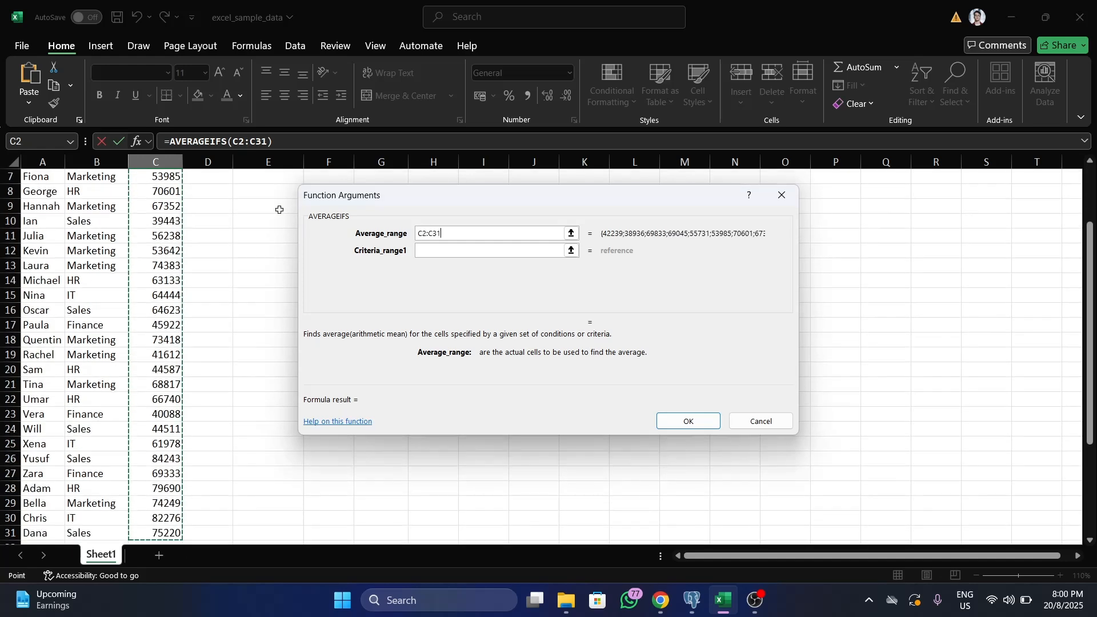
{"action": "key", "text": "Tab"}
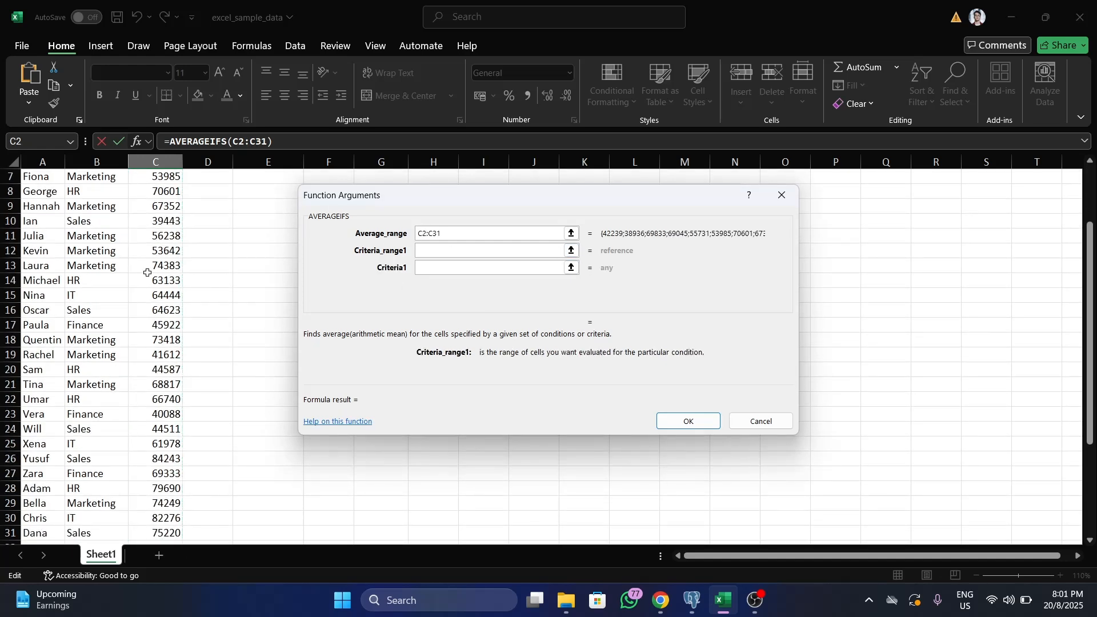
- Set the first criteria range of the AVERAGEIFS formula to the Department entries B2:B31
{"action": "scroll", "coordinate": [143, 272], "scroll_direction": "up", "scroll_amount": 2}
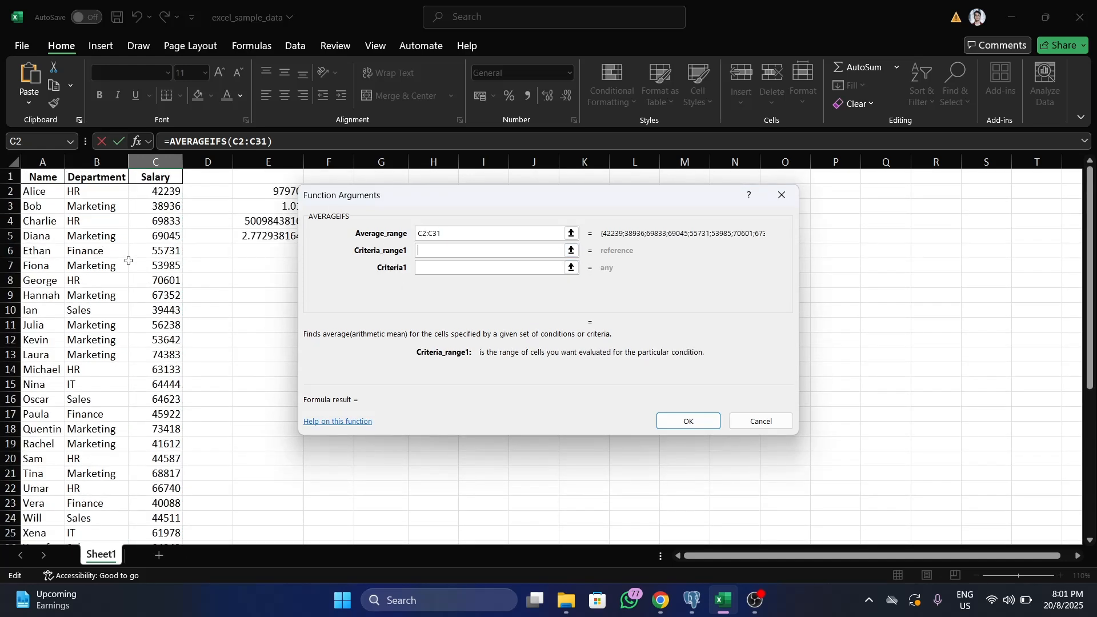
{"action": "left_click", "coordinate": [117, 190]}
{"action": "key", "text": "ctrl+shift+Down"}
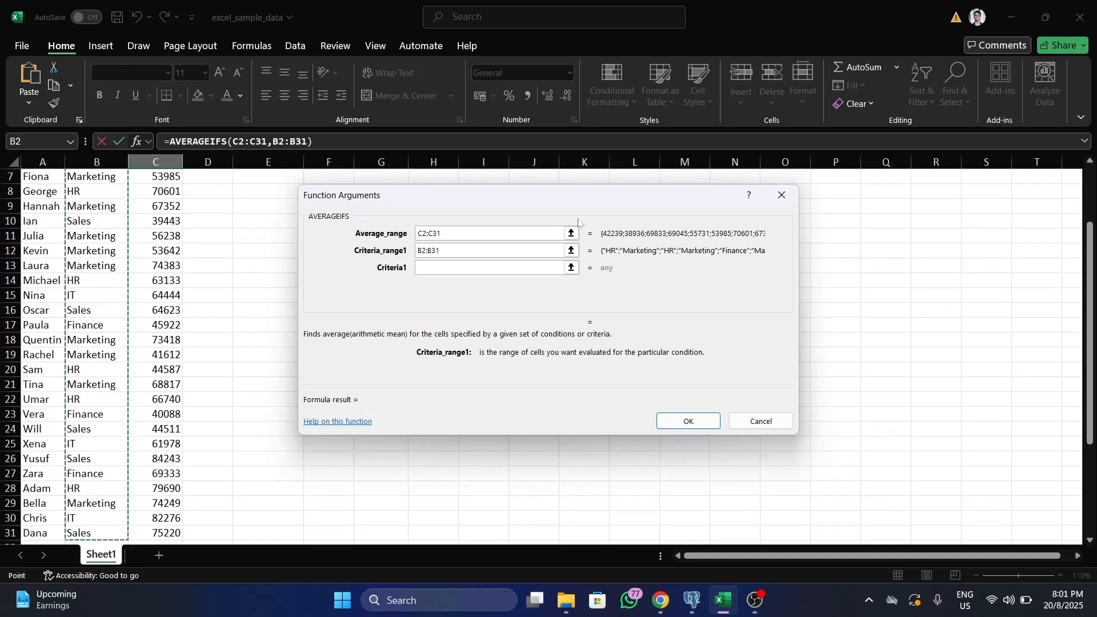
{"action": "key", "text": "Tab"}
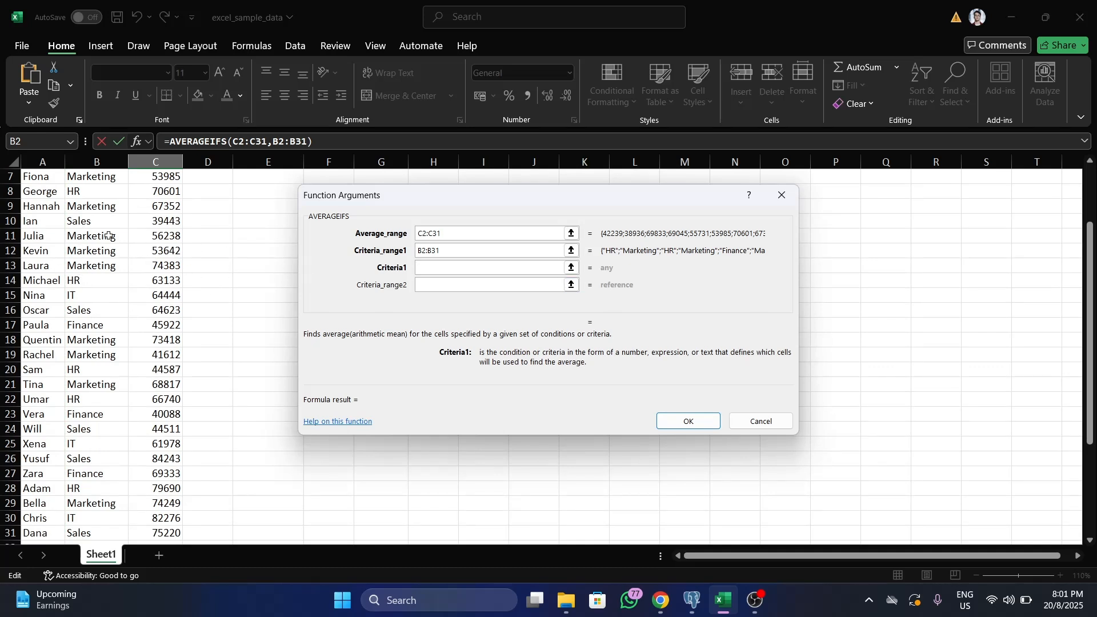
- Set the first criterion to the text "Marketing" and complete the AVERAGEIFS formula in C37
{"action": "left_click", "coordinate": [87, 252]}
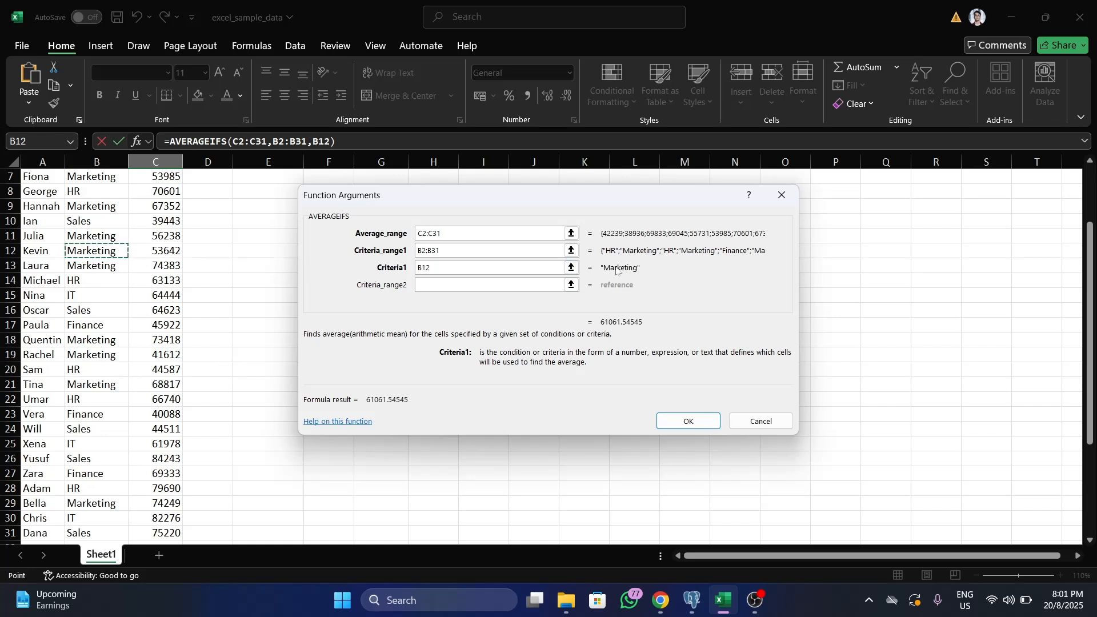
{"action": "left_click", "coordinate": [396, 269]}
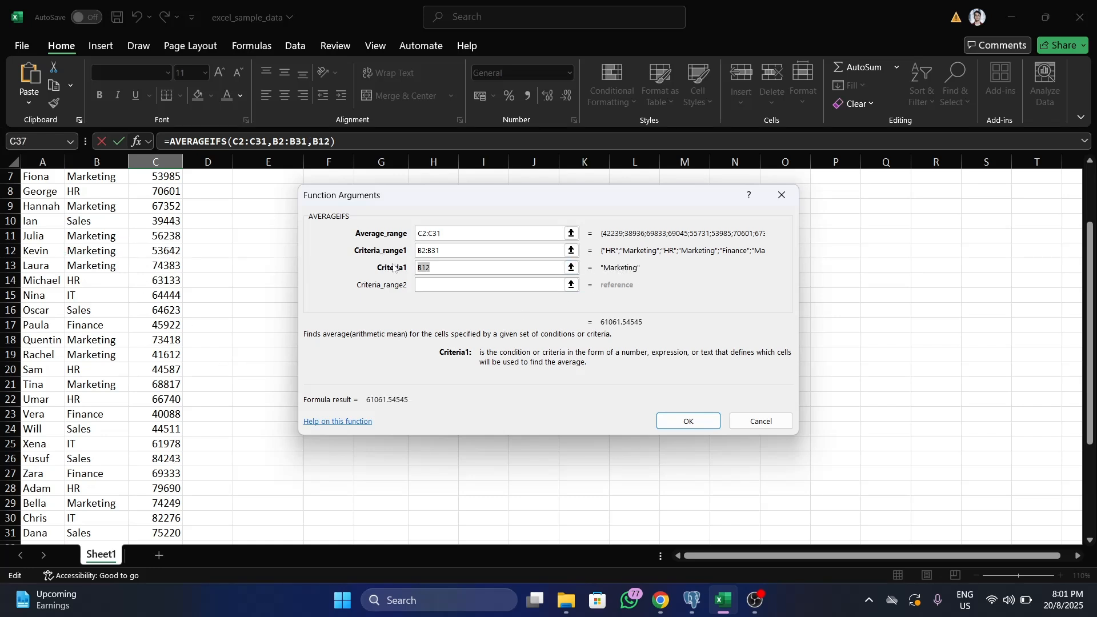
{"action": "type", "text": "\"Marketing\""}
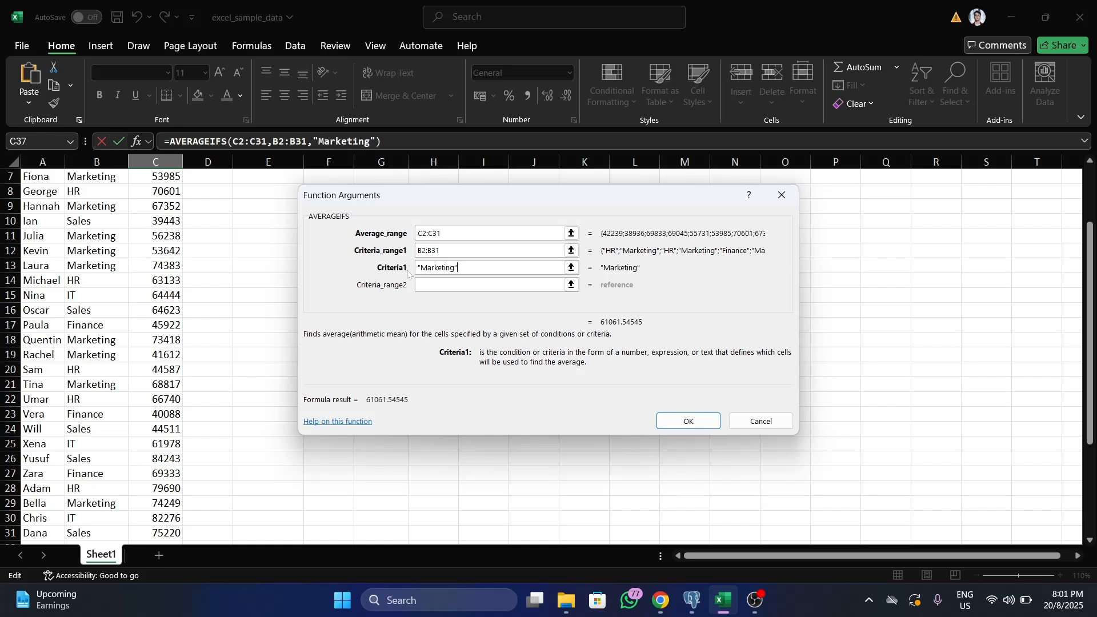
{"action": "left_click", "coordinate": [689, 421]}
{"action": "scroll", "coordinate": [257, 443], "scroll_direction": "down", "scroll_amount": 3}
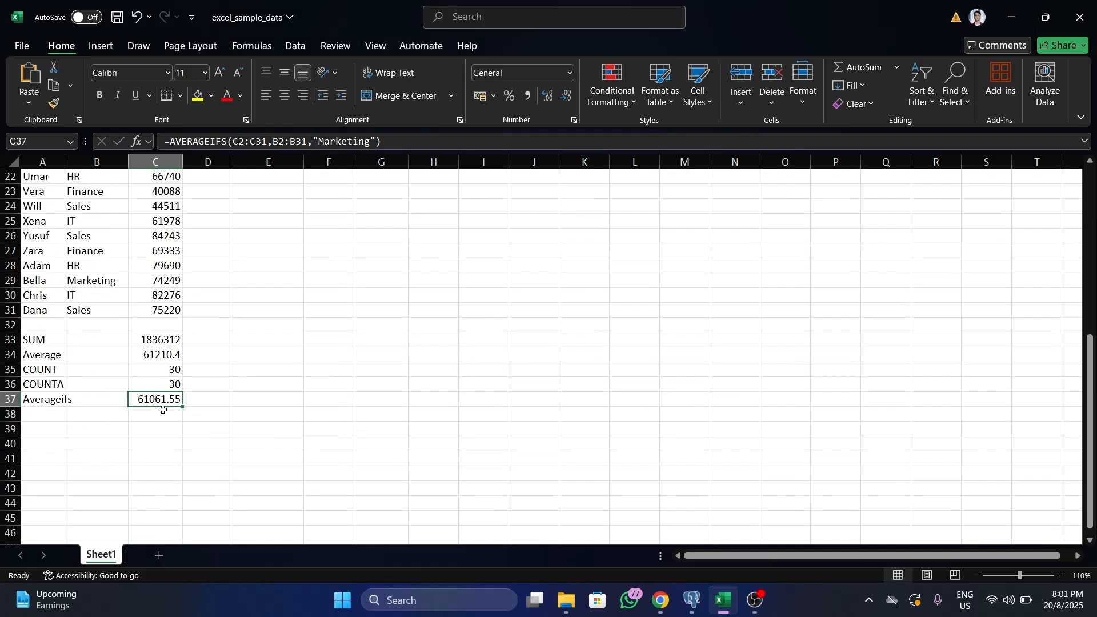
- Copy the Averageifs label from cell A37 into cell A38
{"action": "left_click", "coordinate": [42, 410]}
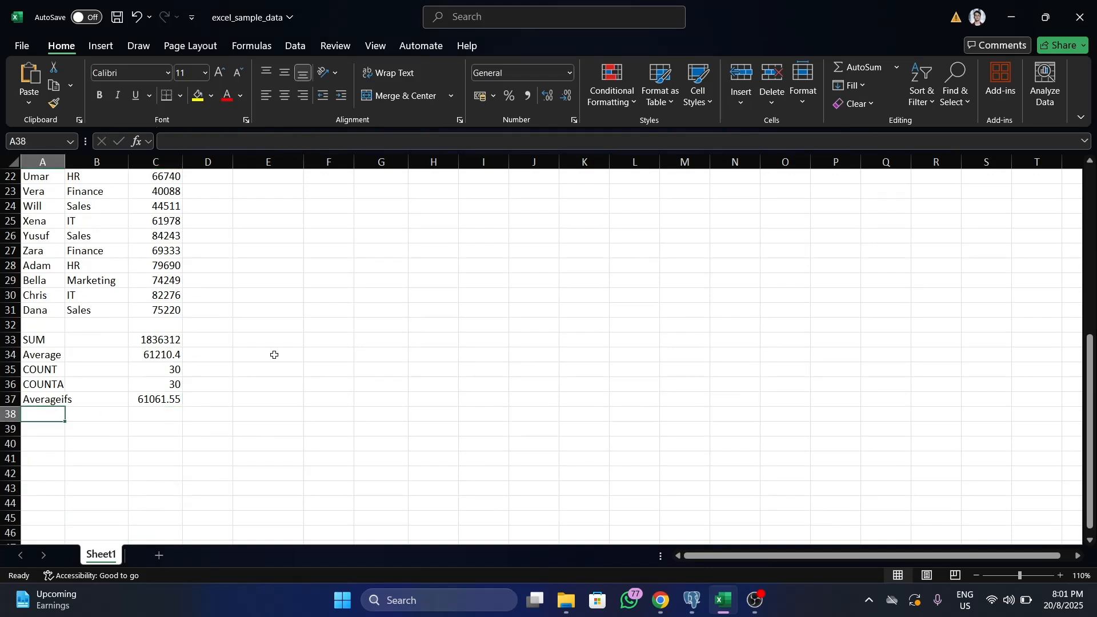
{"action": "key", "text": "Up"}
{"action": "key", "text": "ctrl+c"}
{"action": "key", "text": "Down"}
{"action": "key", "text": "ctrl+v"}
{"action": "key", "text": "Right"}
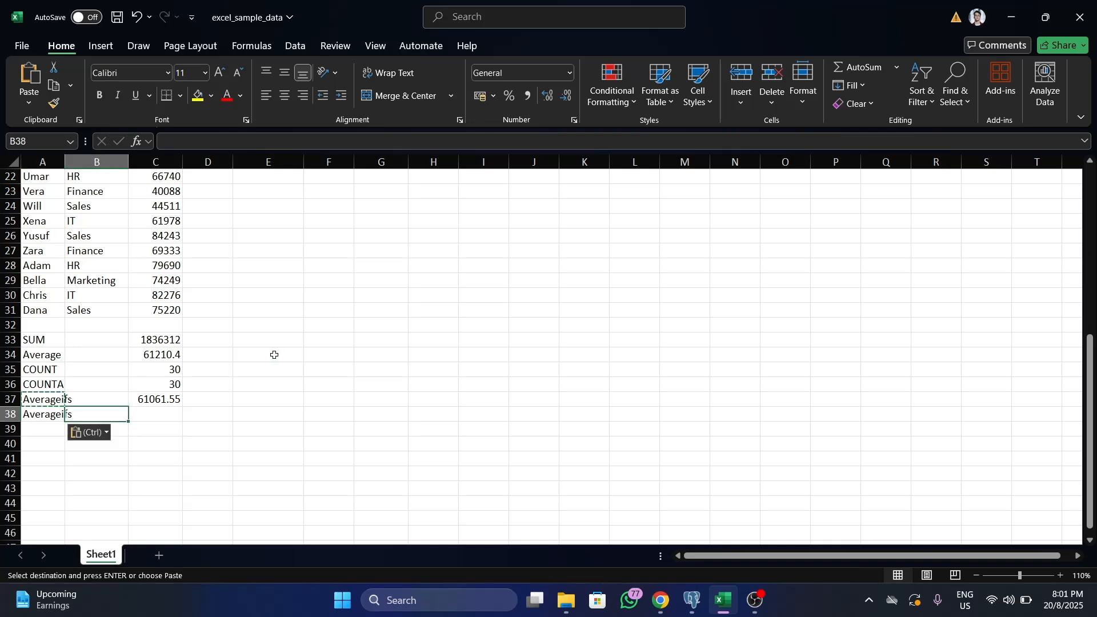
{"action": "key", "text": "Left"}
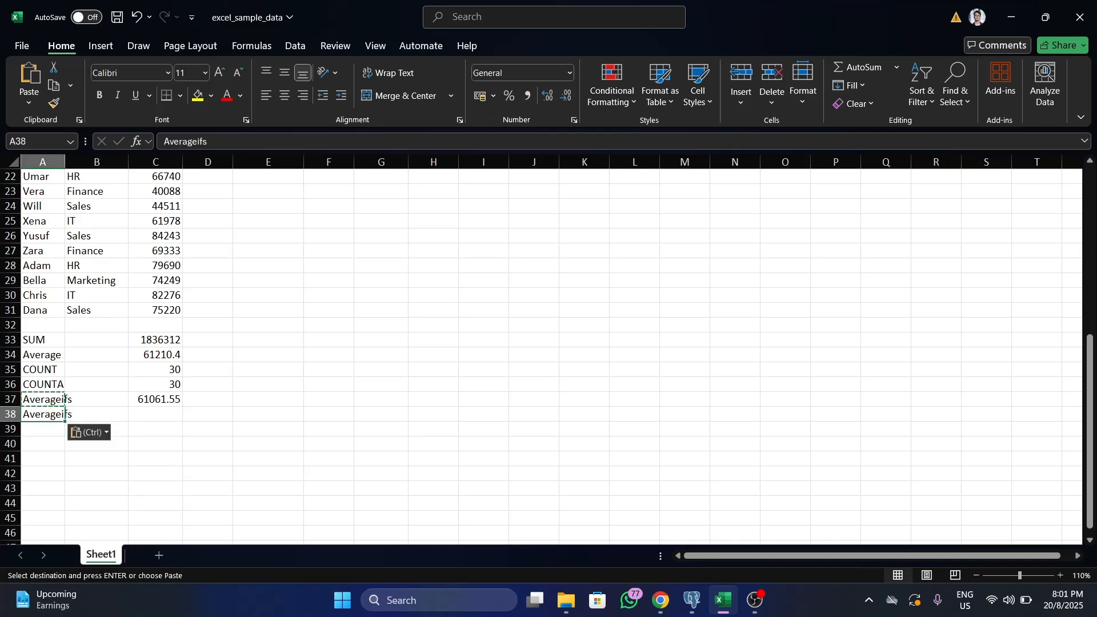
{"action": "key", "text": "F2"}
{"action": "type", "text": "2"}
{"action": "key", "text": "Return"}
- Begin an AVERAGEIFS formula in cell C38 with C2:C31 as the average range
{"action": "scroll", "coordinate": [235, 280], "scroll_direction": "up", "scroll_amount": 6}
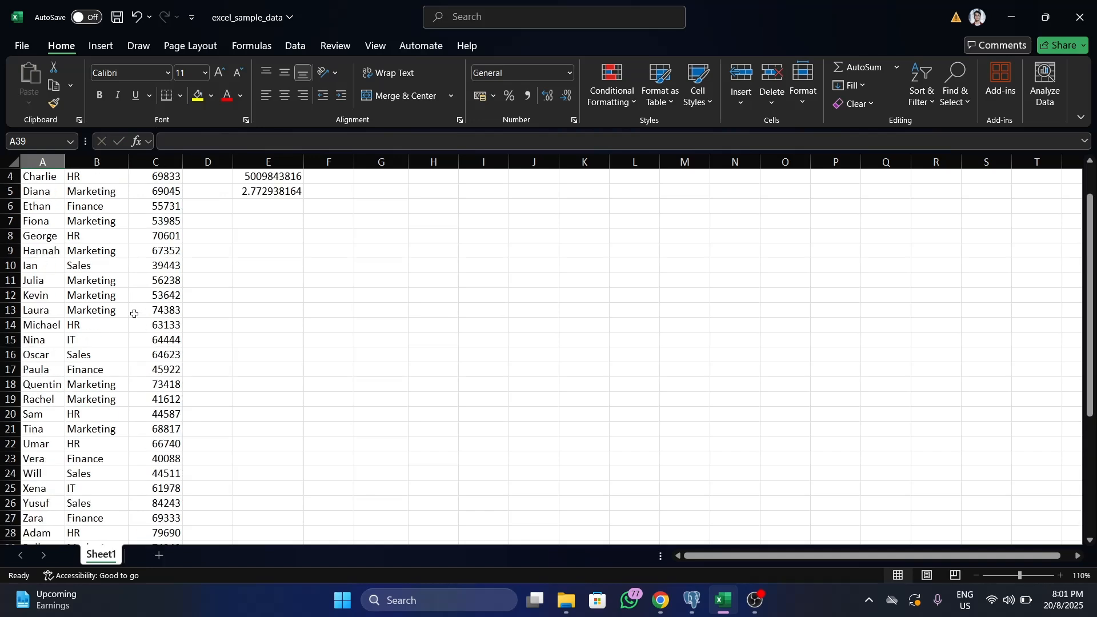
{"action": "scroll", "coordinate": [135, 311], "scroll_direction": "down", "scroll_amount": 6}
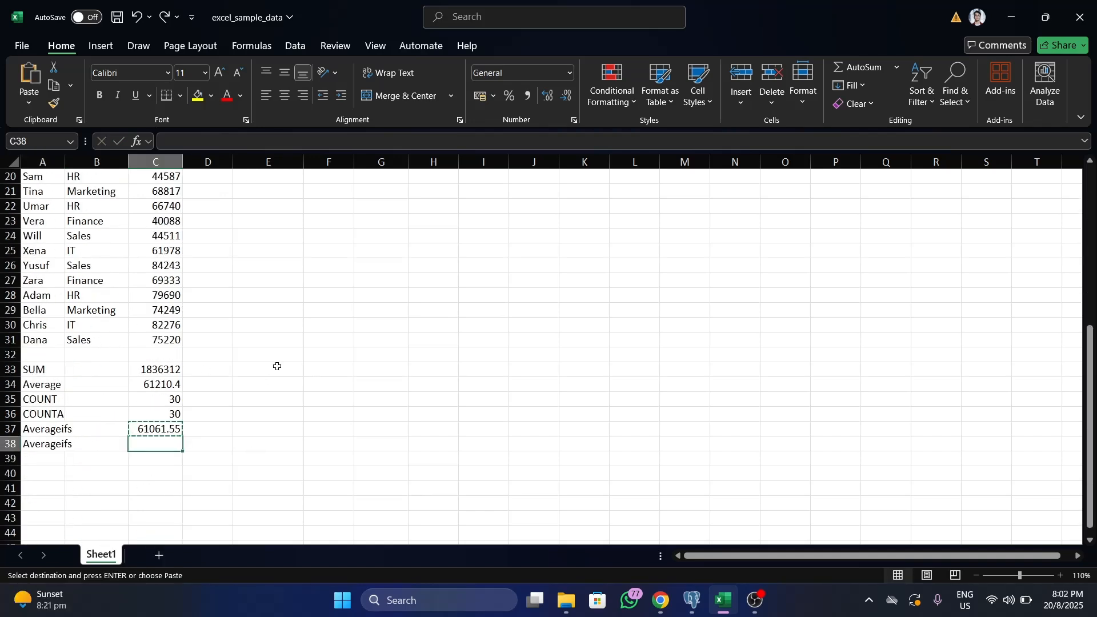
{"action": "key", "text": "Escape"}
{"action": "type", "text": "="}
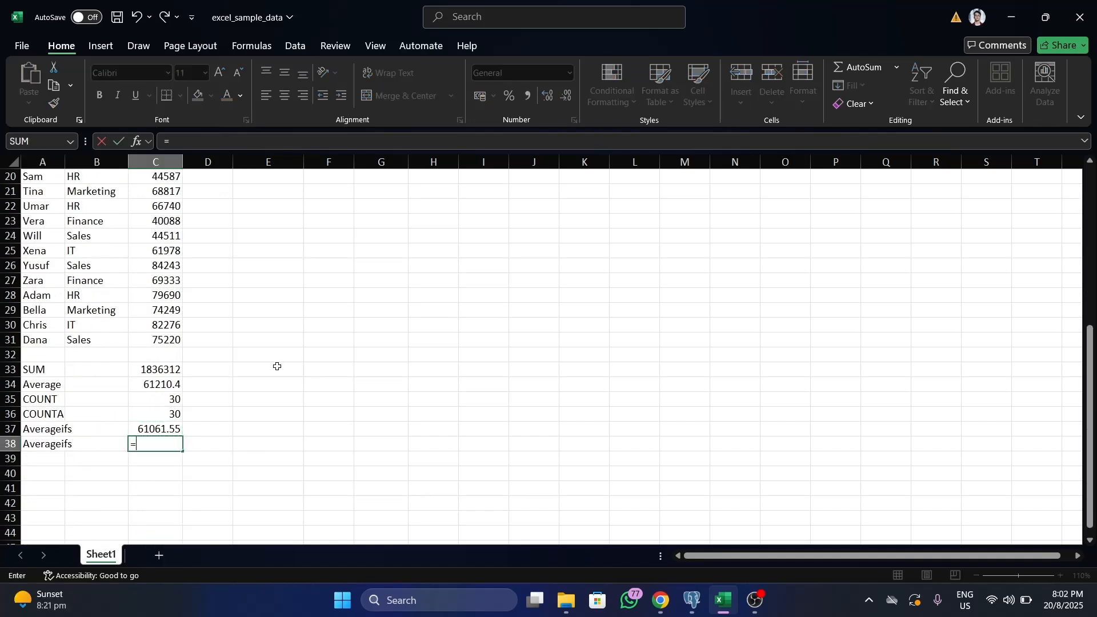
{"action": "type", "text": "averageifs"}
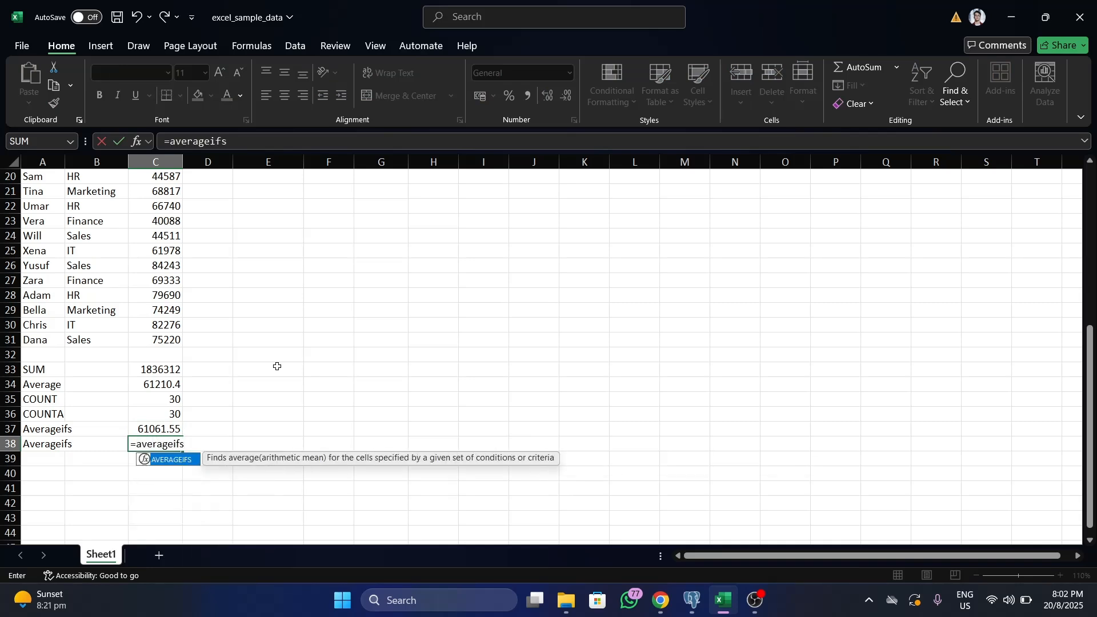
{"action": "key", "text": "Tab"}
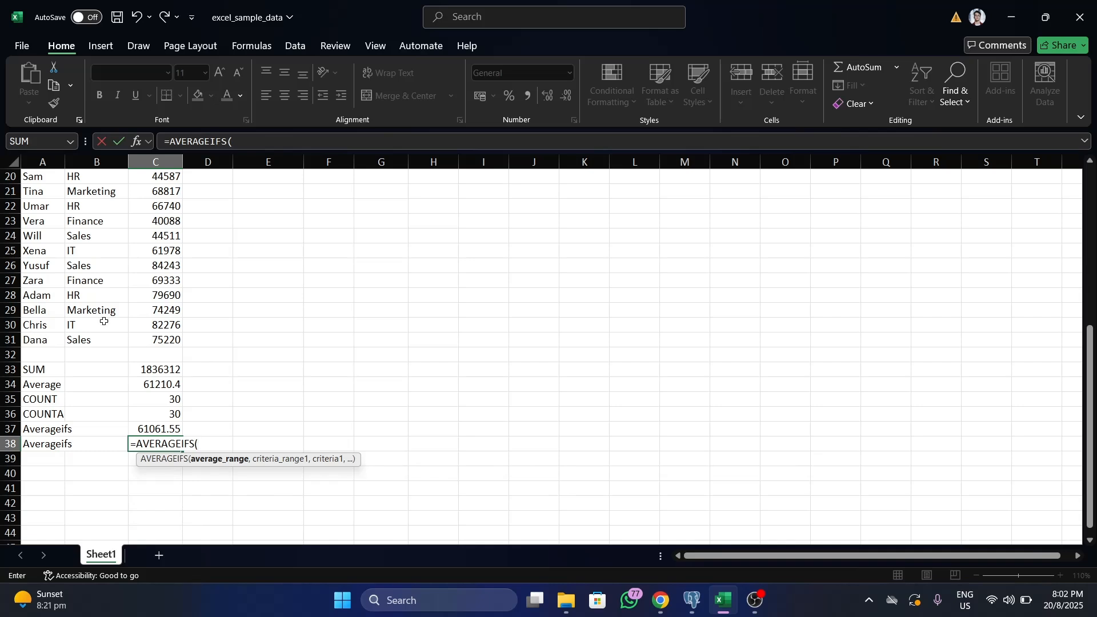
{"action": "scroll", "coordinate": [211, 275], "scroll_direction": "up", "scroll_amount": 6}
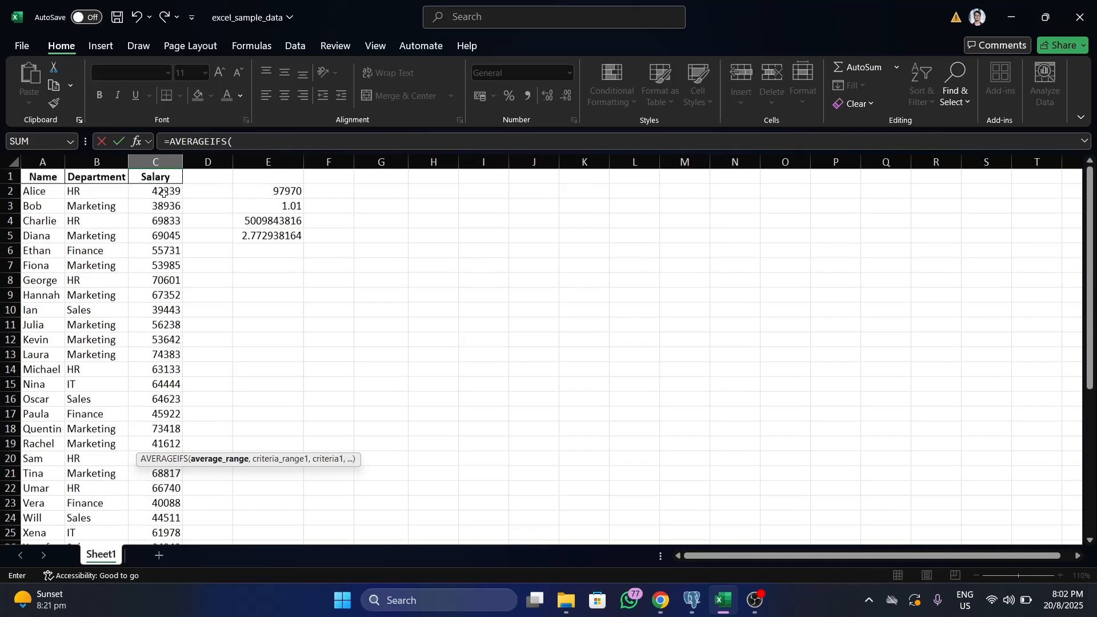
{"action": "left_click", "coordinate": [156, 191]}
{"action": "key", "text": "ctrl+shift+Down"}
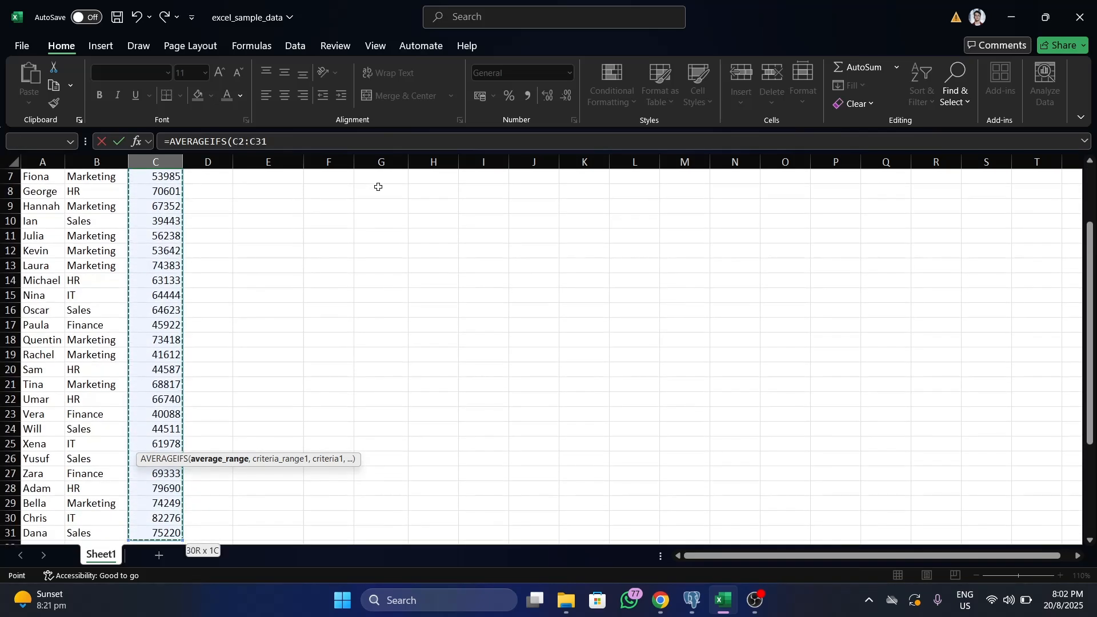
{"action": "type", "text": ","}
- Complete the AVERAGEIFS formula in C38 with criteria range B2:B31 and criterion "IT", and review both Averageifs rows
{"action": "scroll", "coordinate": [132, 225], "scroll_direction": "up", "scroll_amount": 2}
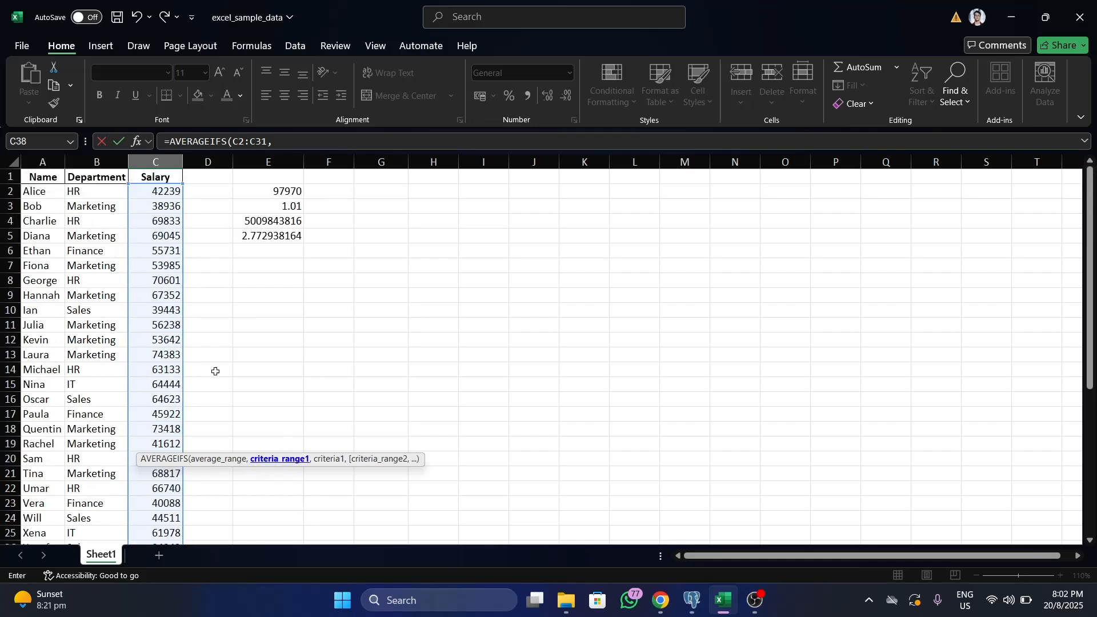
{"action": "left_click", "coordinate": [100, 194]}
{"action": "key", "text": "ctrl+shift+Down"}
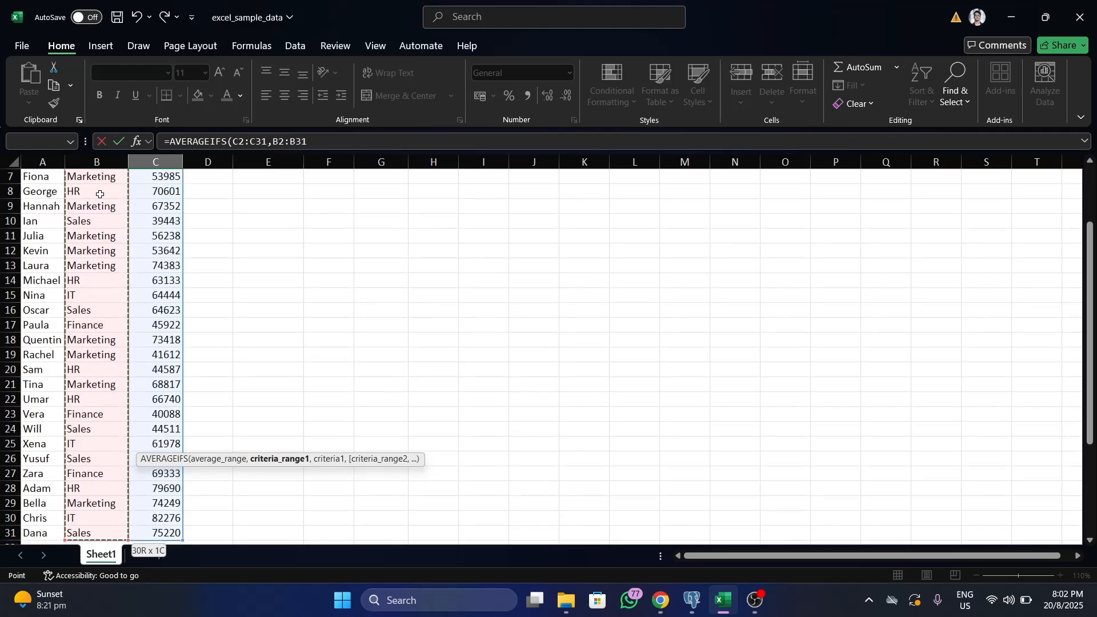
{"action": "scroll", "coordinate": [83, 358], "scroll_direction": "down", "scroll_amount": 4}
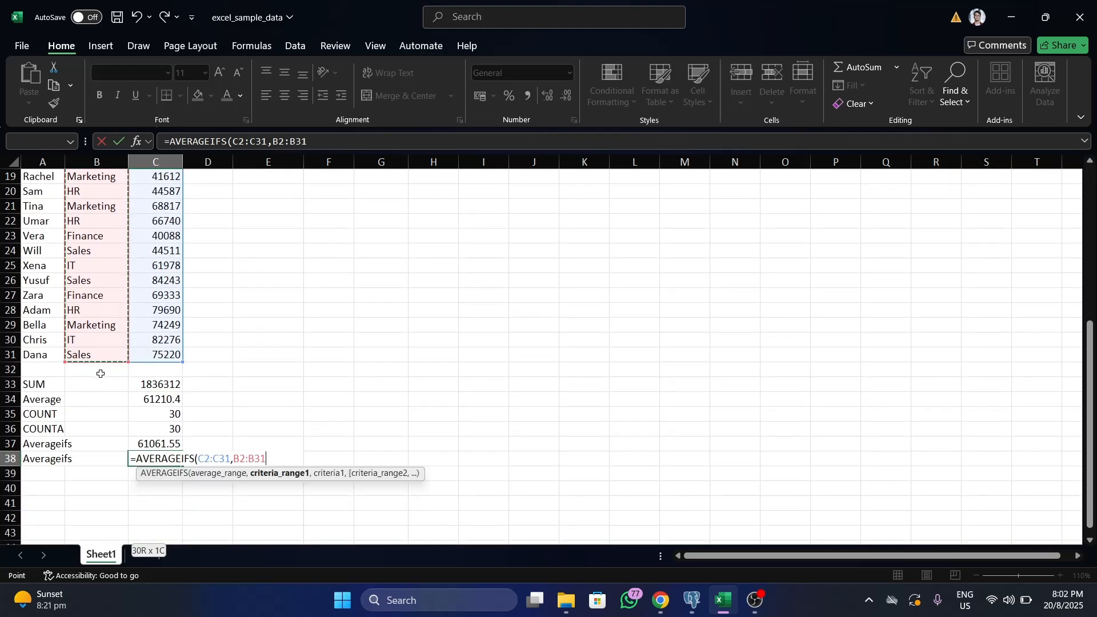
{"action": "type", "text": ",\"IT"}
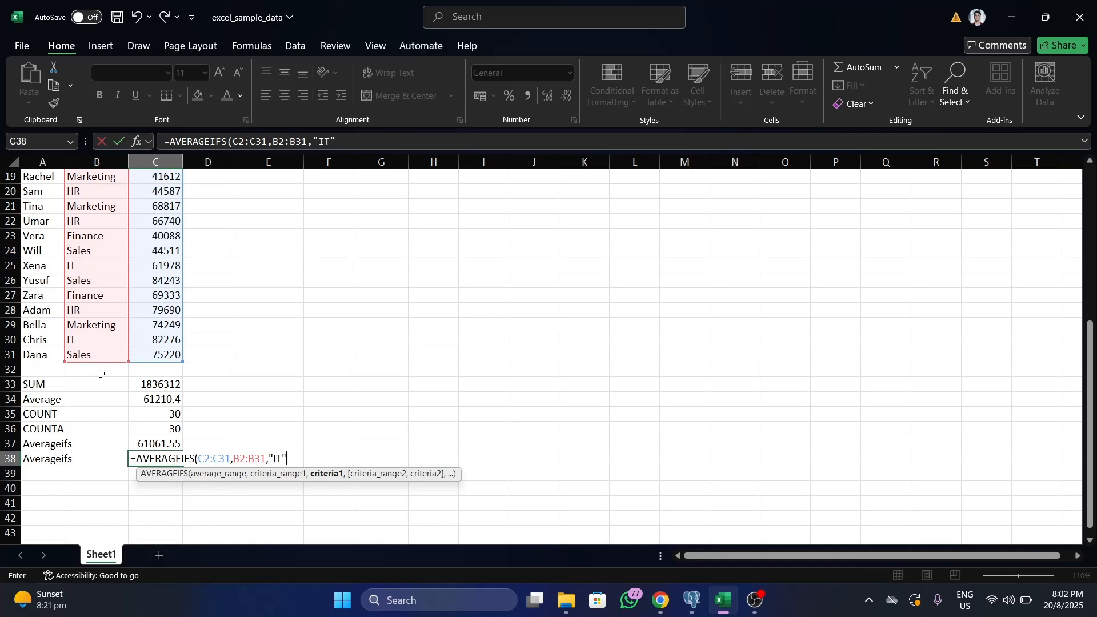
{"action": "type", "text": "\")"}
{"action": "key", "text": "Return"}
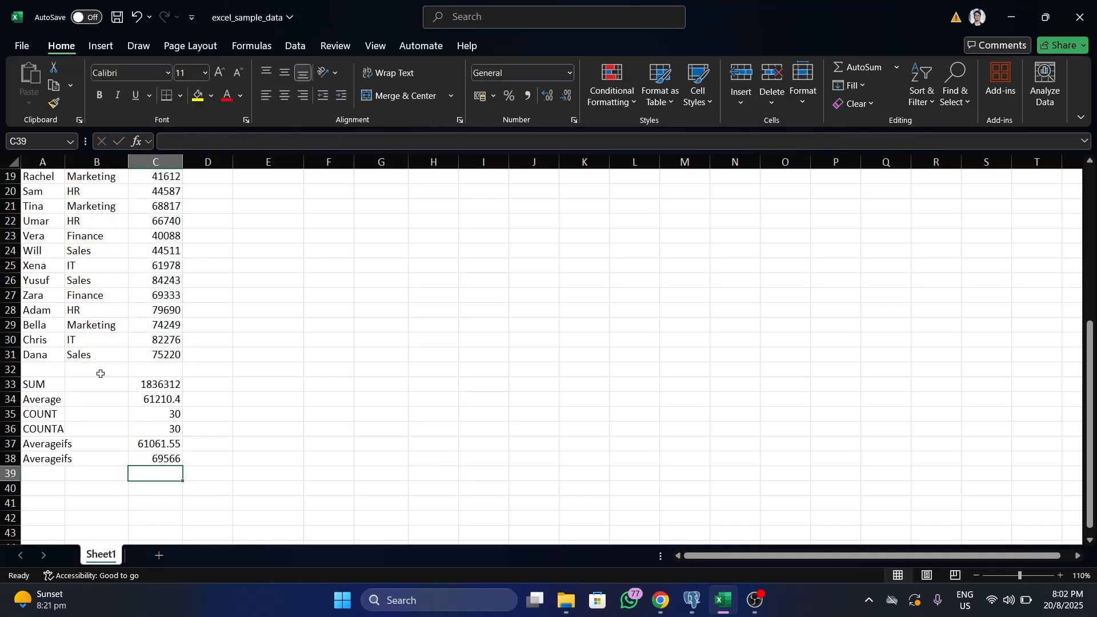
{"action": "left_click", "coordinate": [166, 453]}
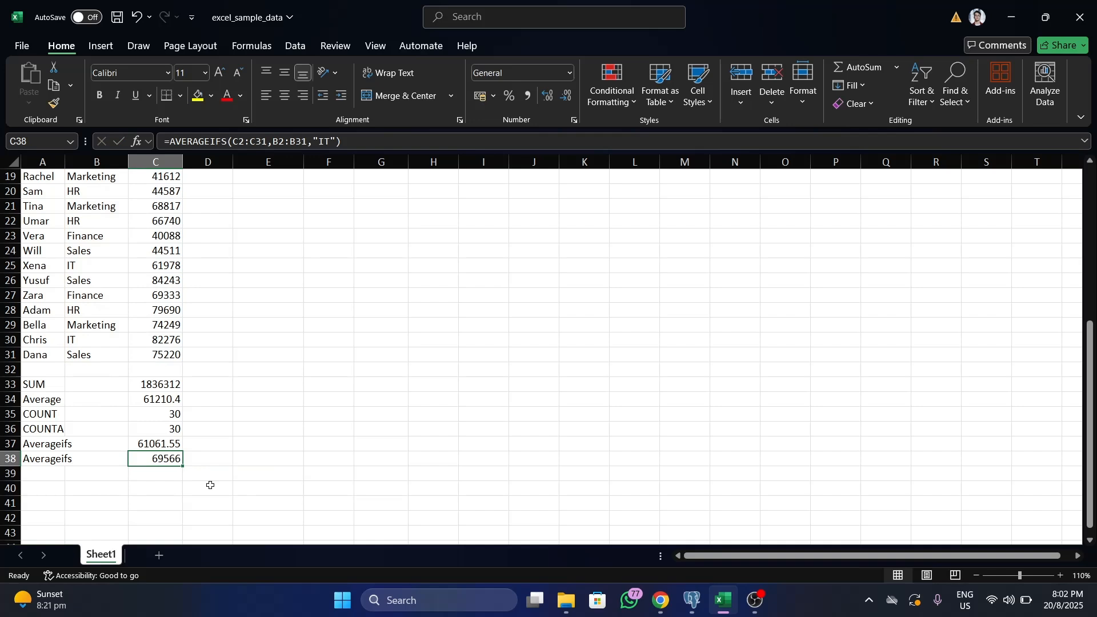
{"action": "left_click", "coordinate": [51, 459]}
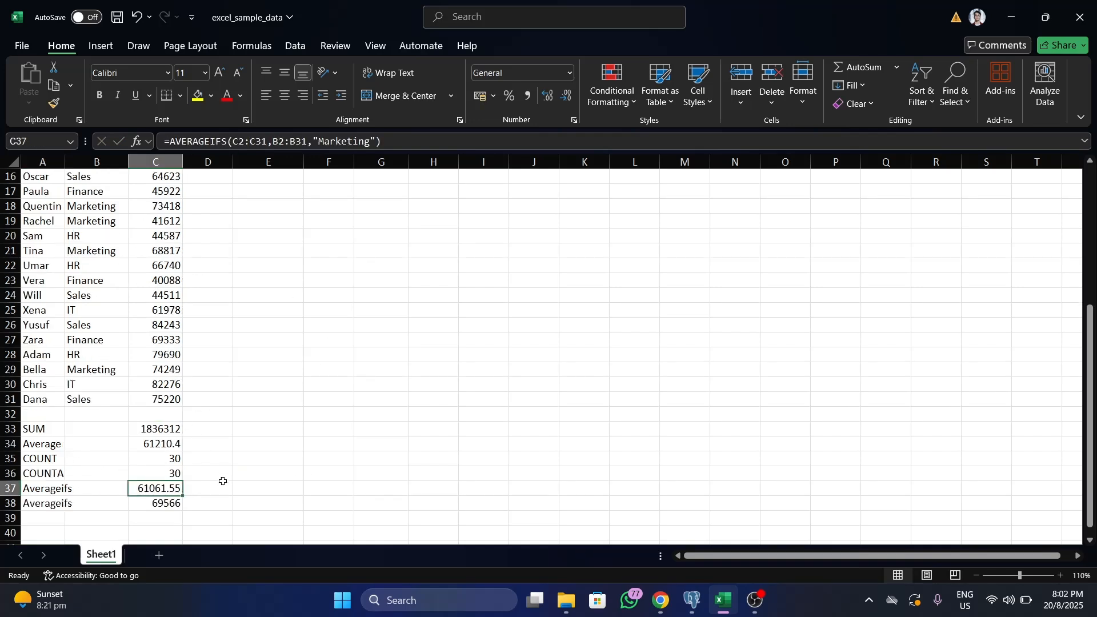
{"action": "left_click", "coordinate": [220, 486]}
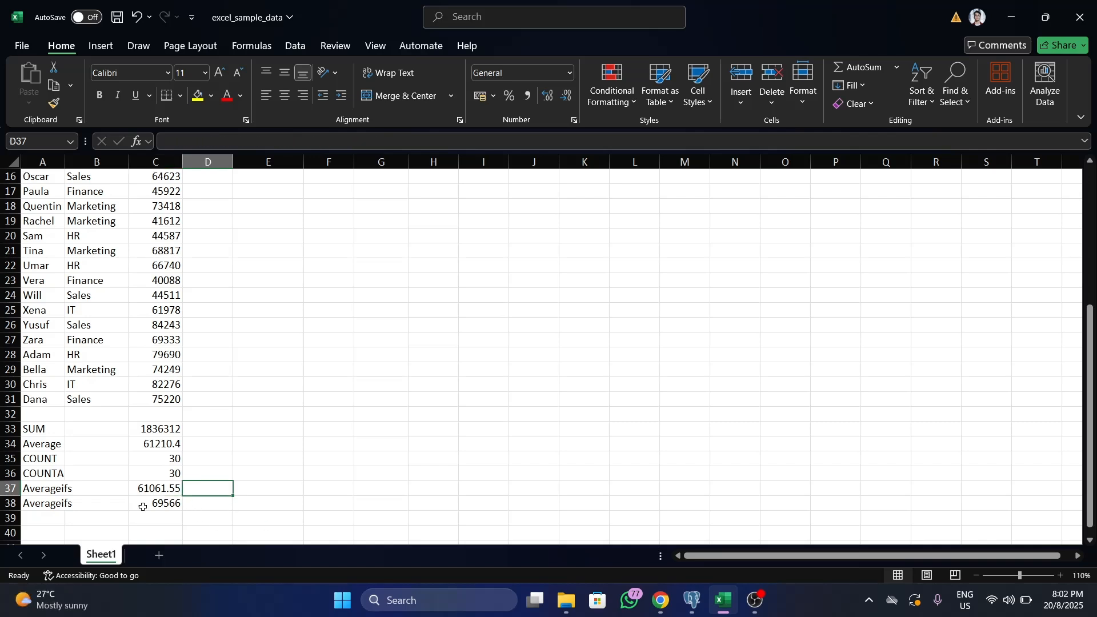
- Examine the Department and Salary columns, selecting B19:C19 as an example, and compare them with the summary rows below the table
{"action": "left_click", "coordinate": [58, 516]}
{"action": "scroll", "coordinate": [200, 474], "scroll_direction": "down", "scroll_amount": 1}
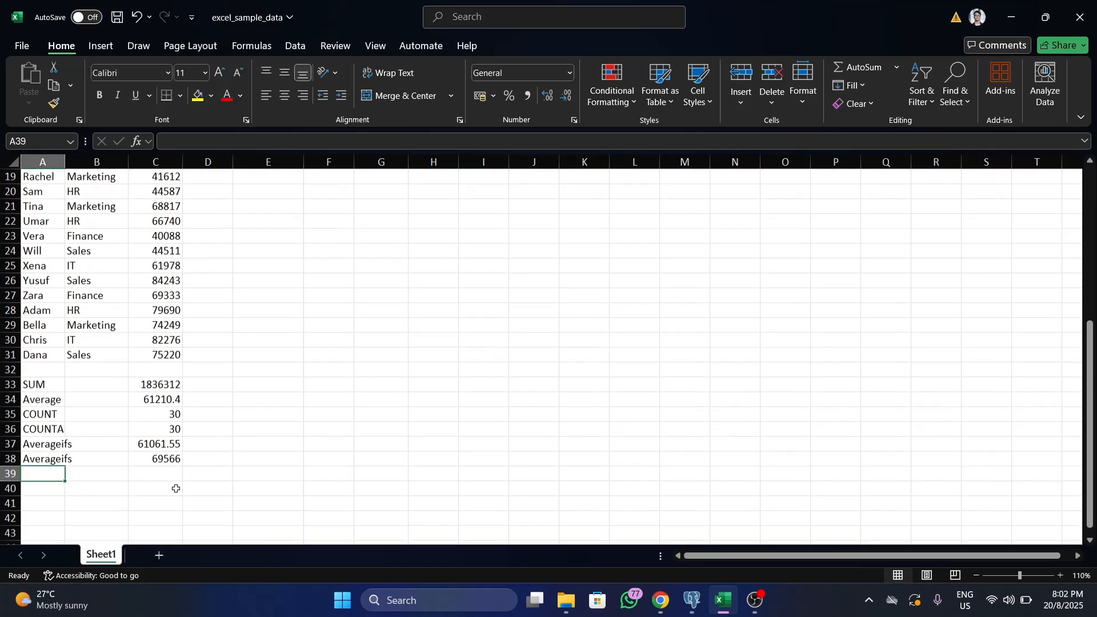
{"action": "scroll", "coordinate": [104, 249], "scroll_direction": "up", "scroll_amount": 3}
{"action": "scroll", "coordinate": [105, 295], "scroll_direction": "up", "scroll_amount": 3}
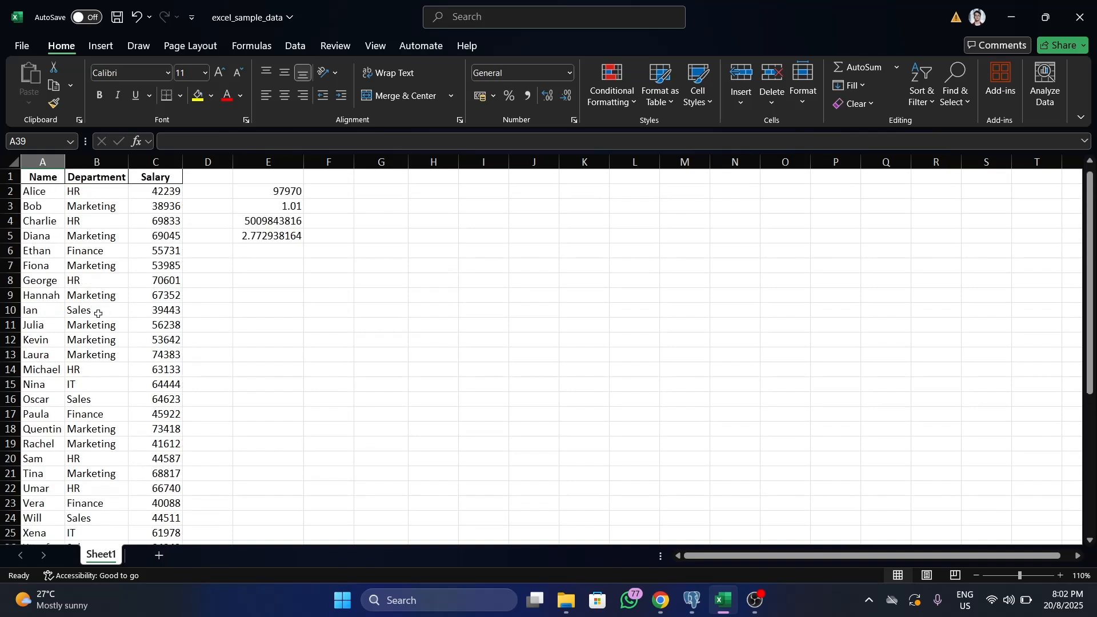
{"action": "scroll", "coordinate": [120, 343], "scroll_direction": "down", "scroll_amount": 6}
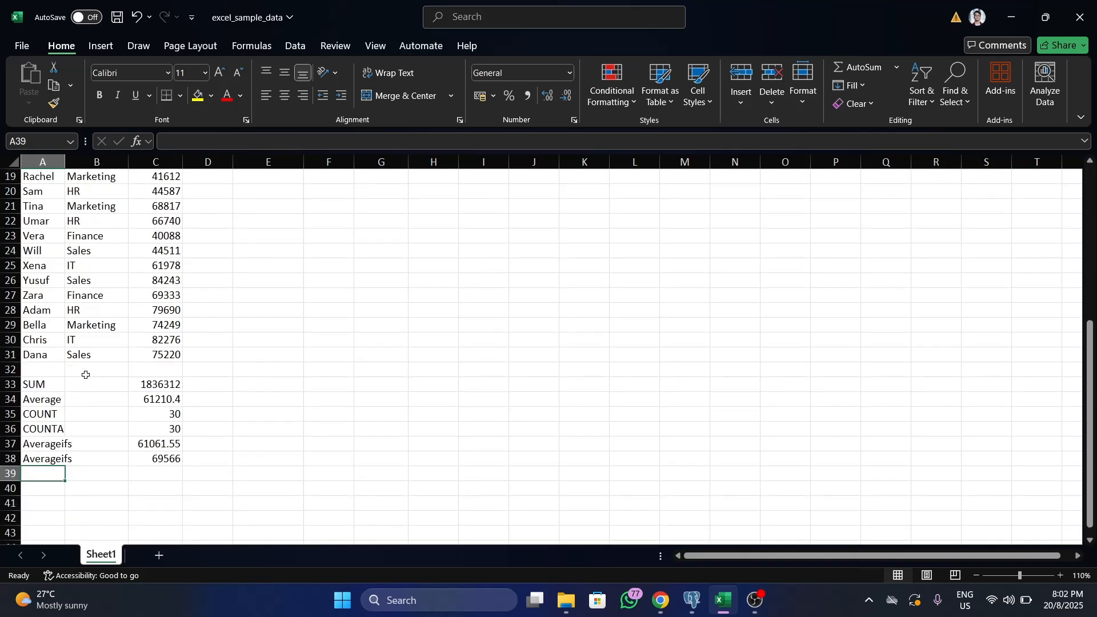
{"action": "scroll", "coordinate": [115, 257], "scroll_direction": "up", "scroll_amount": 3}
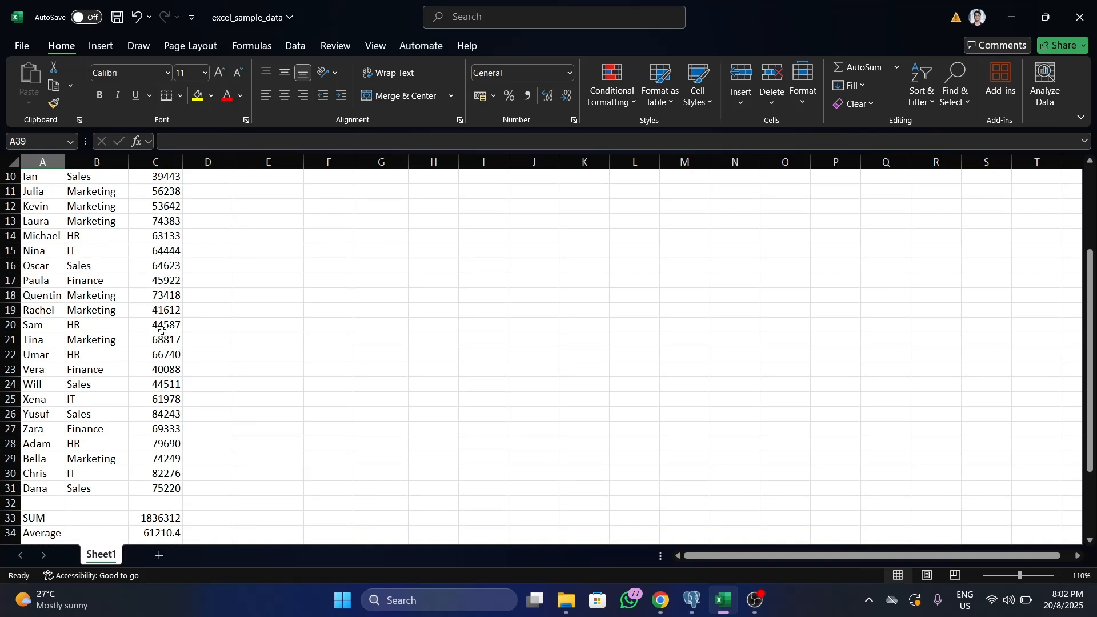
{"action": "left_click", "coordinate": [165, 309]}
{"action": "left_click_drag", "start_coordinate": [107, 312], "coordinate": [160, 311]}
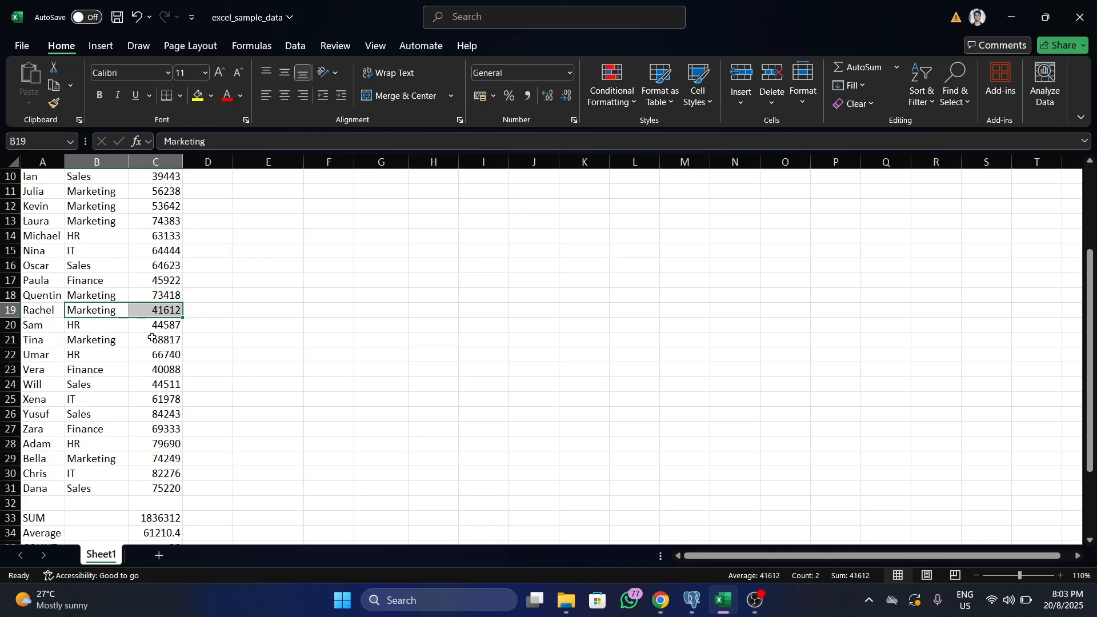
{"action": "scroll", "coordinate": [160, 354], "scroll_direction": "down", "scroll_amount": 3}
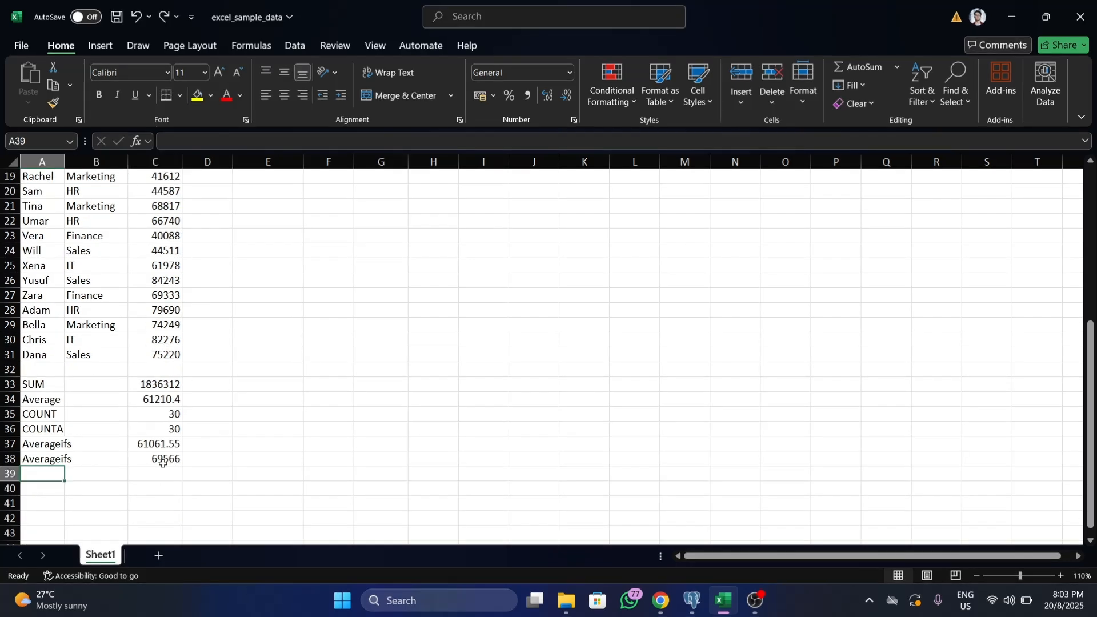
- Enter the label "Countifs" in cell A39 and copy it into cell A40
{"action": "type", "text": "Countifs"}
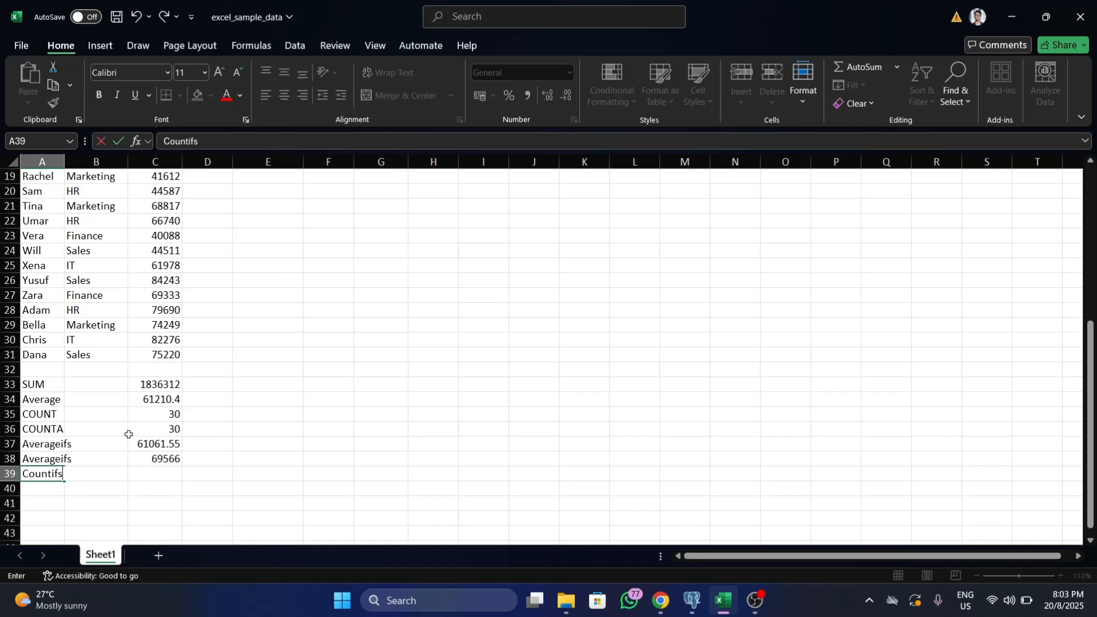
{"action": "key", "text": "Return"}
{"action": "key", "text": "Up"}
{"action": "key", "text": "ctrl+c"}
{"action": "key", "text": "Down"}
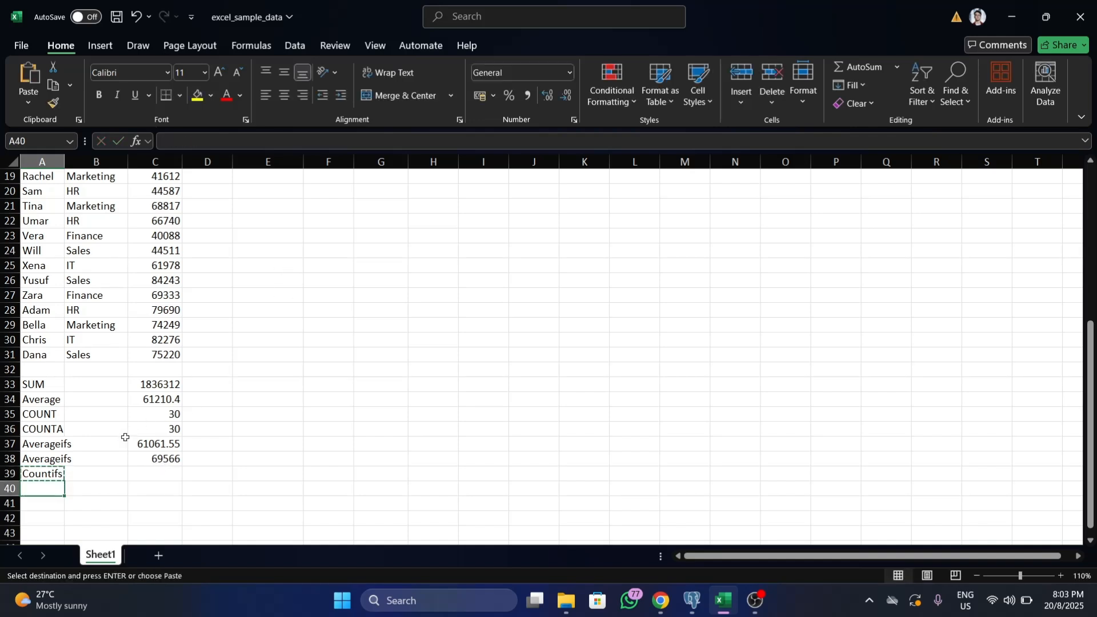
{"action": "key", "text": "ctrl+v"}
{"action": "key", "text": "Down"}
- Count the Marketing entries in cell C39 with a COUNTIF formula over range B2:B31, using cell B21 as the criterion
{"action": "left_click", "coordinate": [157, 473]}
{"action": "scroll", "coordinate": [157, 474], "scroll_direction": "up", "scroll_amount": 1}
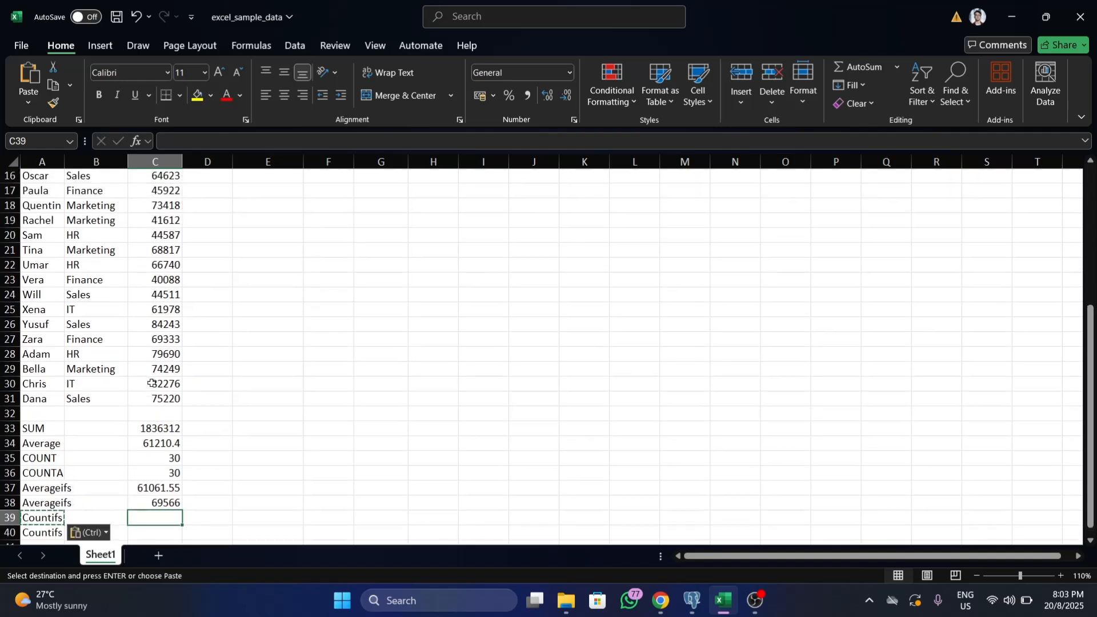
{"action": "type", "text": "=co"}
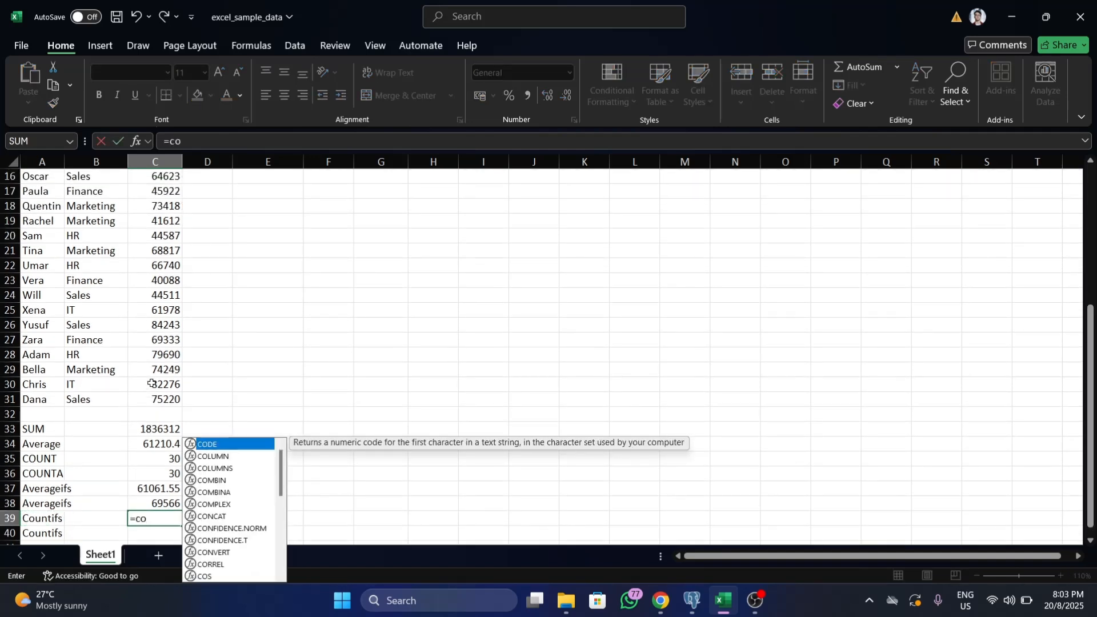
{"action": "type", "text": "untif"}
{"action": "key", "text": "Tab"}
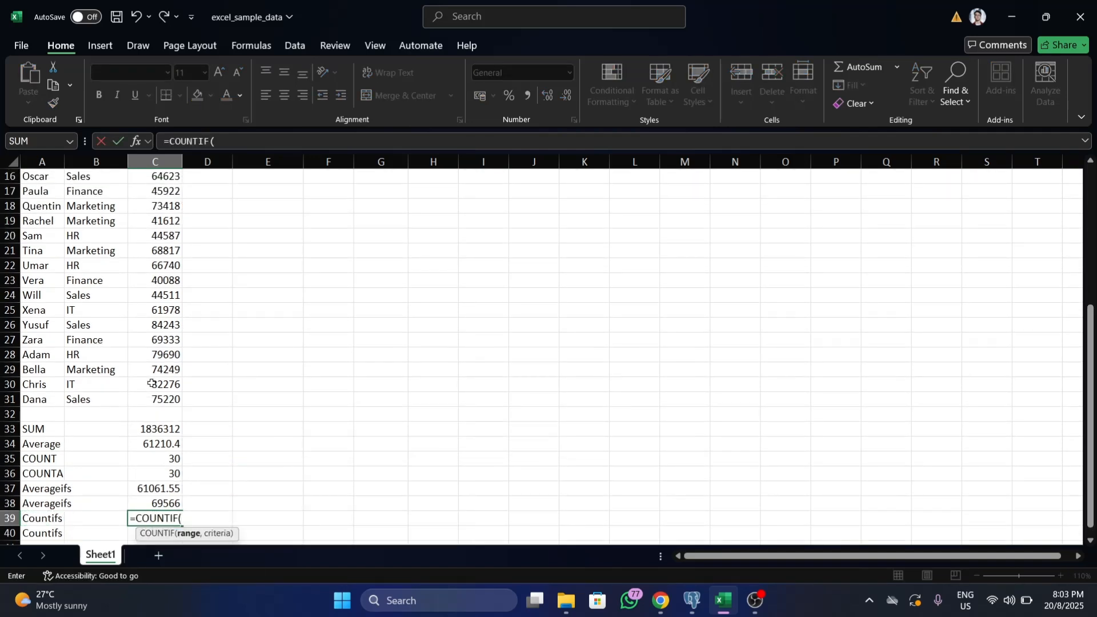
{"action": "scroll", "coordinate": [151, 383], "scroll_direction": "up", "scroll_amount": 5}
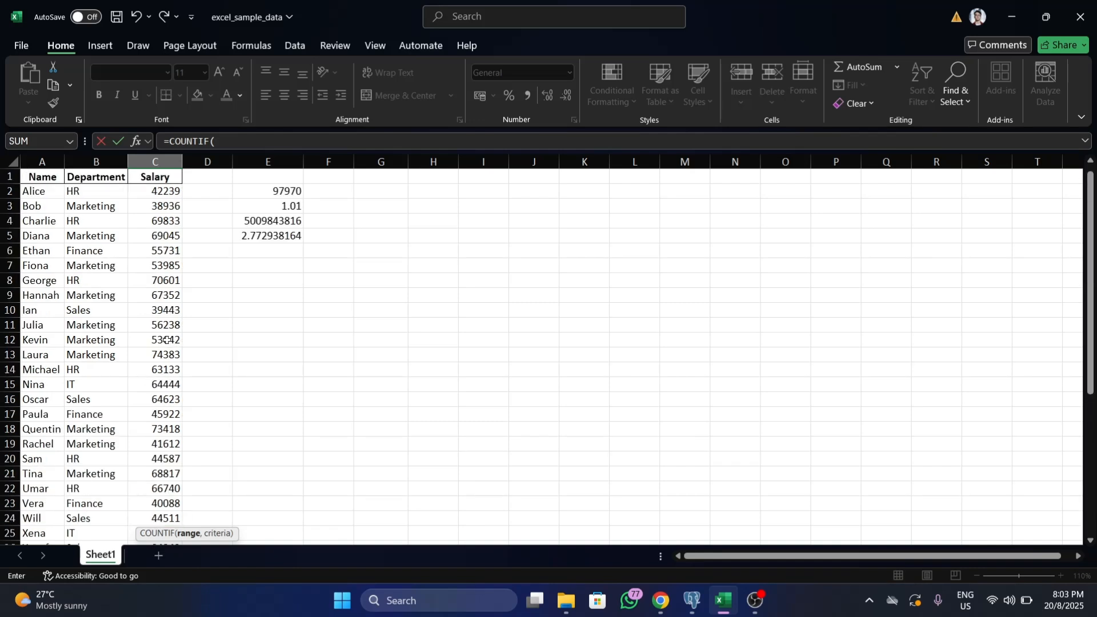
{"action": "left_click_drag", "start_coordinate": [98, 191], "coordinate": [100, 519]}
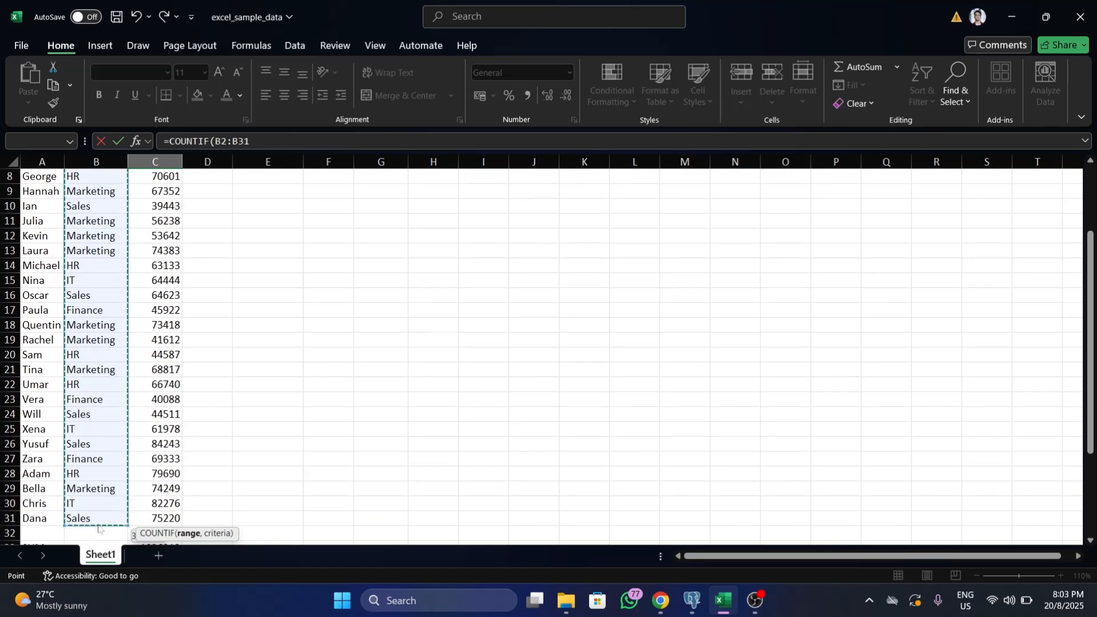
{"action": "type", "text": ","}
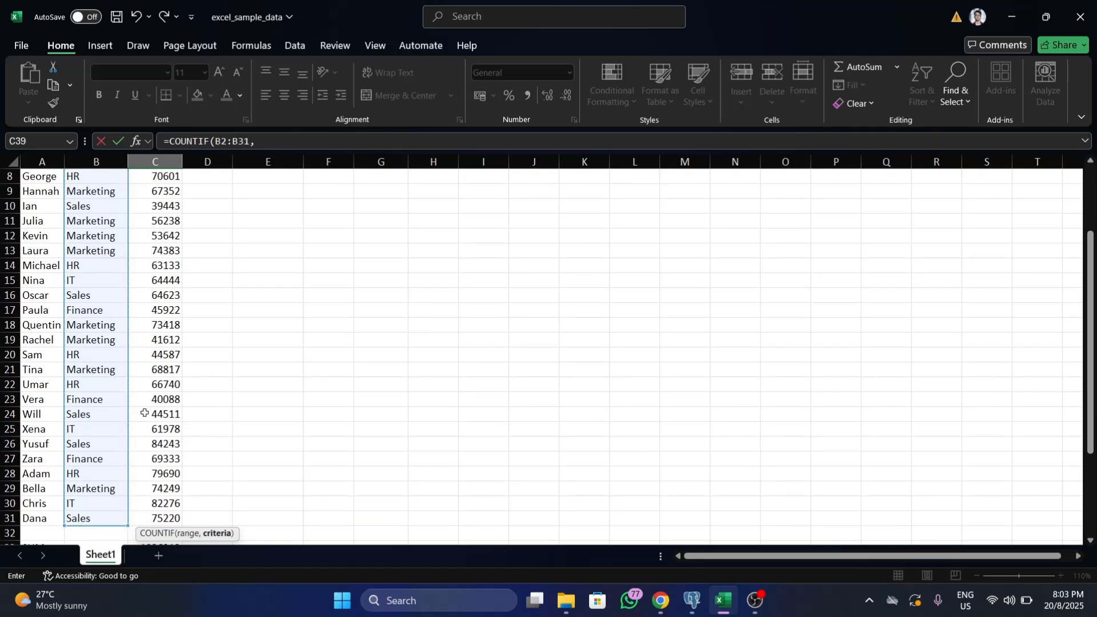
{"action": "left_click", "coordinate": [100, 372]}
{"action": "key", "text": "Return"}
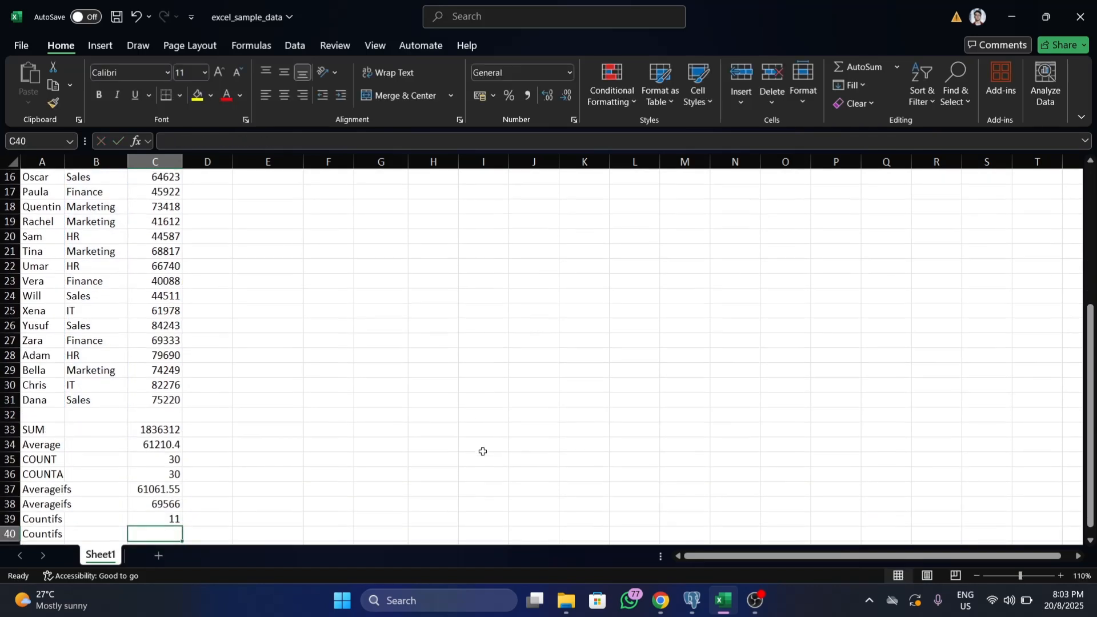
- Count the IT entries in cell C40 with a COUNTIF formula over range B2:B31, using cell B25 as the criterion
{"action": "scroll", "coordinate": [228, 453], "scroll_direction": "down", "scroll_amount": 1}
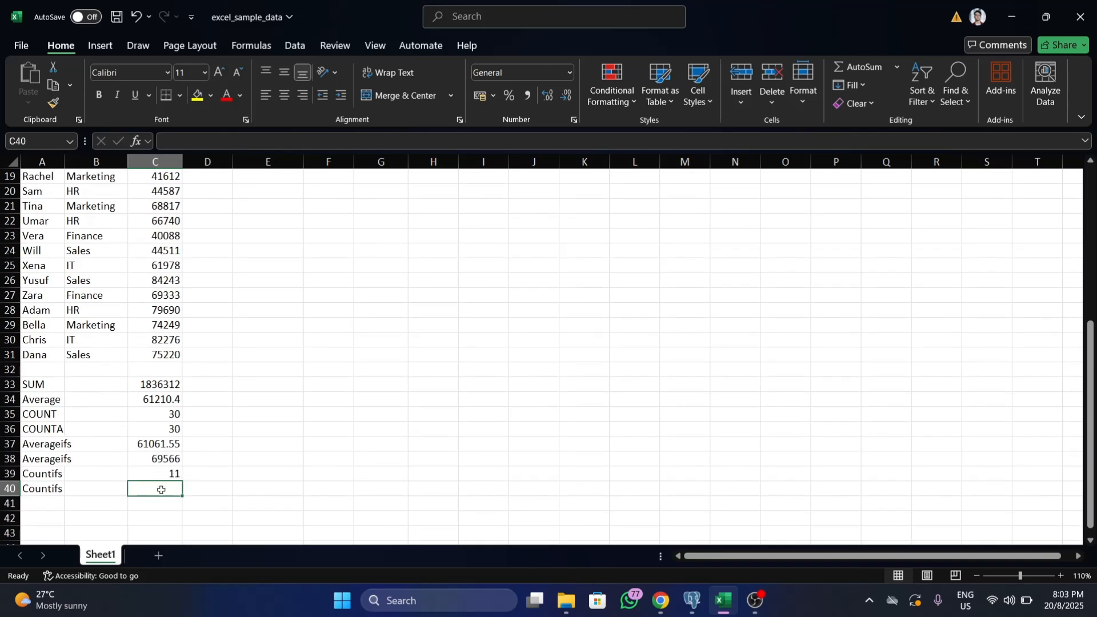
{"action": "type", "text": "=co"}
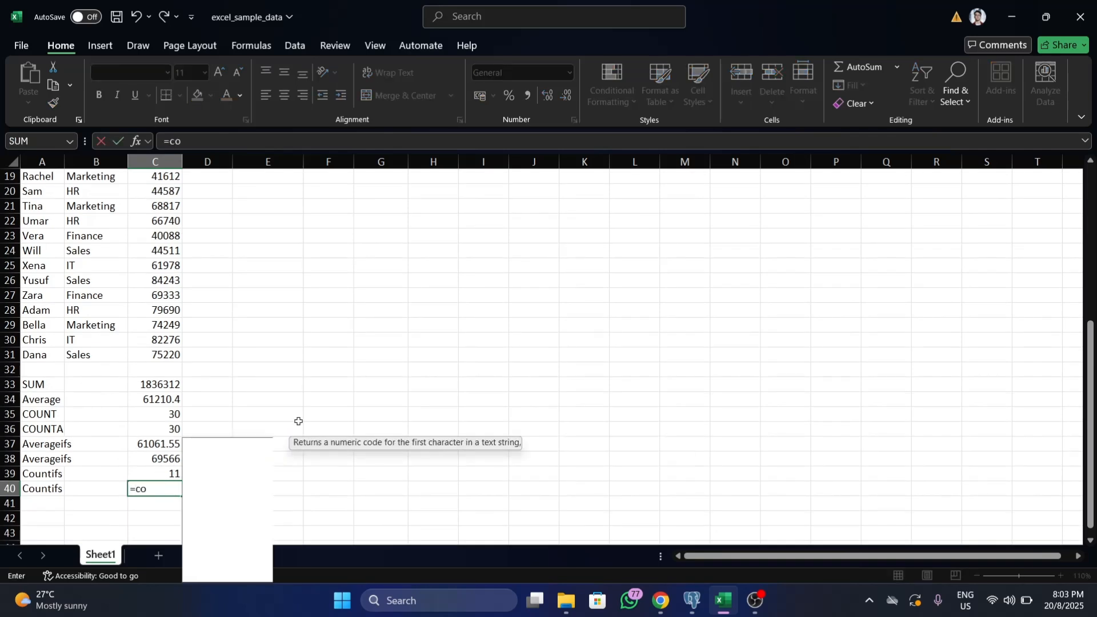
{"action": "type", "text": "untif"}
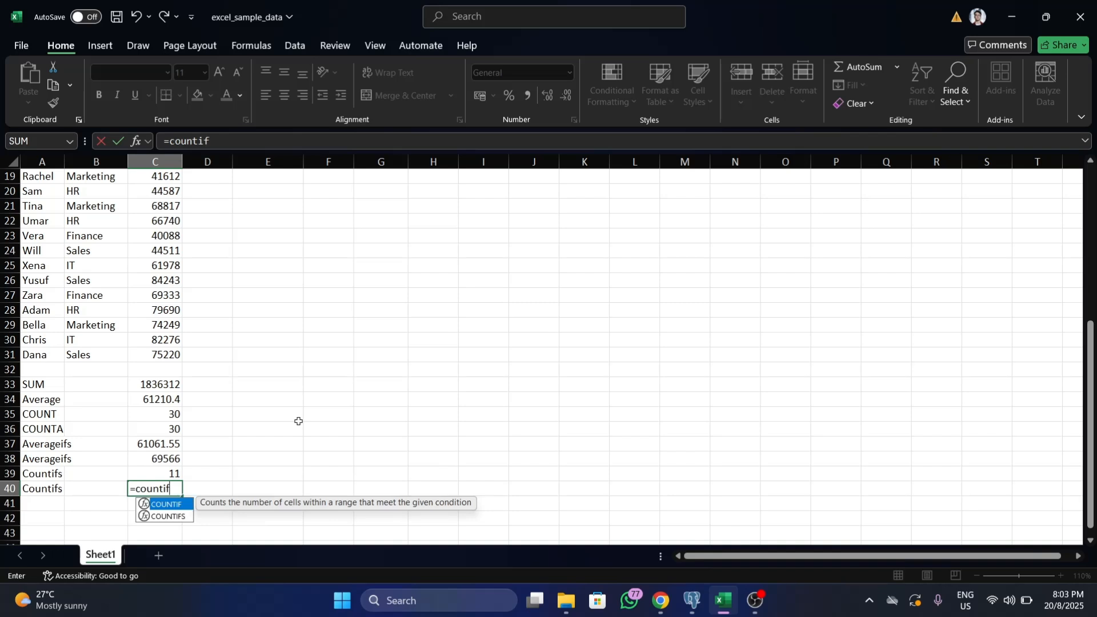
{"action": "key", "text": "Tab"}
{"action": "scroll", "coordinate": [225, 306], "scroll_direction": "up", "scroll_amount": 1}
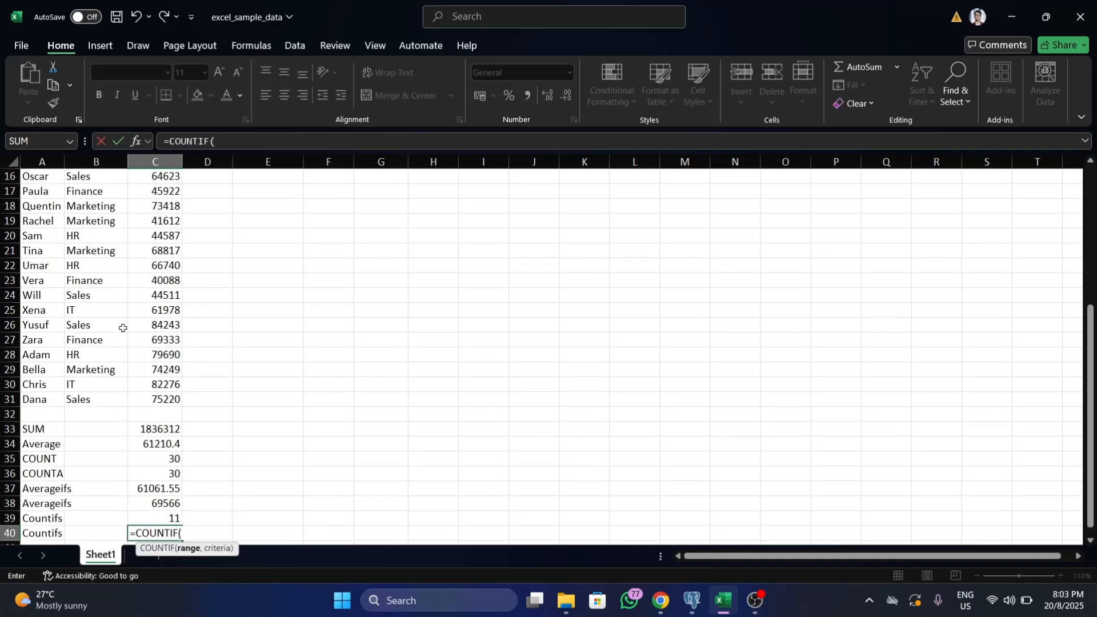
{"action": "scroll", "coordinate": [98, 186], "scroll_direction": "up", "scroll_amount": 5}
{"action": "left_click_drag", "start_coordinate": [98, 187], "coordinate": [96, 537]}
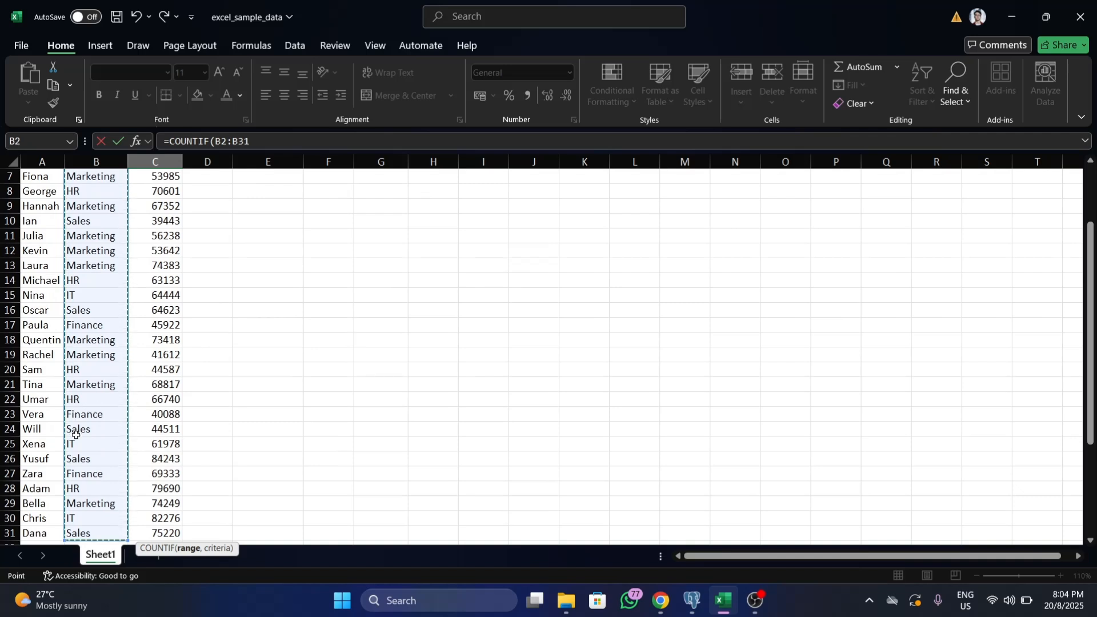
{"action": "type", "text": ","}
{"action": "left_click", "coordinate": [86, 448]}
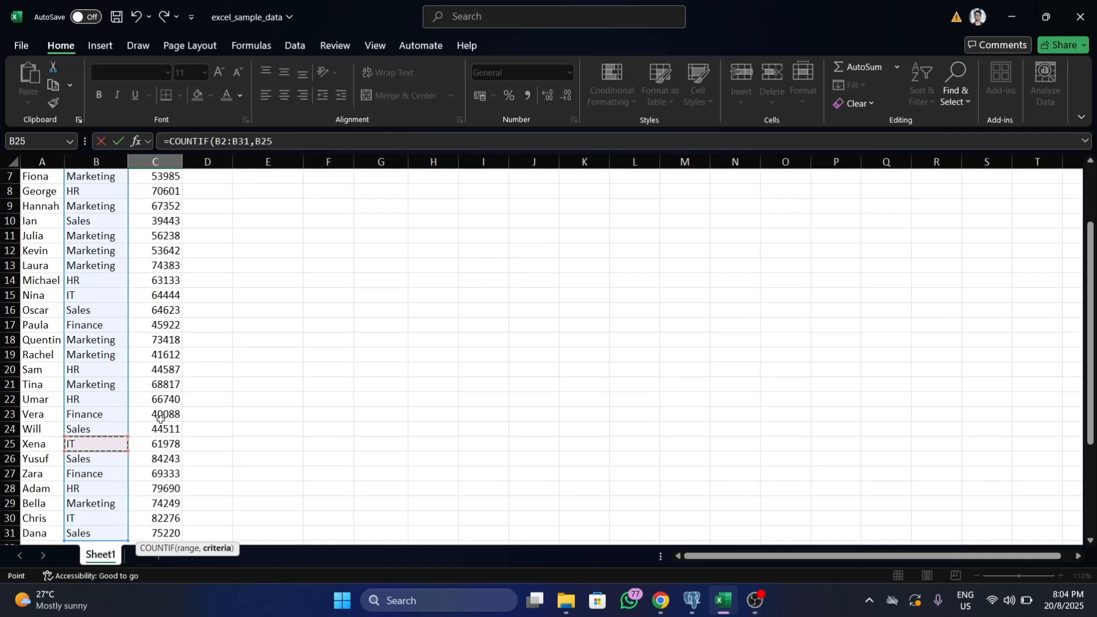
{"action": "key", "text": "Return"}
{"action": "left_click", "coordinate": [165, 476]}
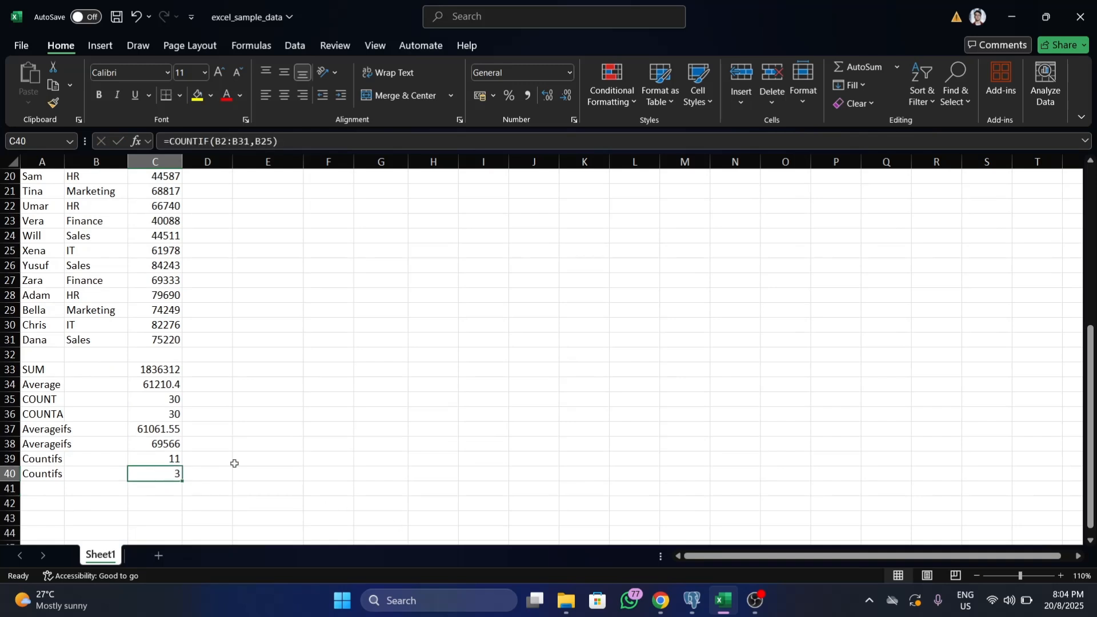
- Check the IT count by selecting the IT cells B30, B25 and B15 together and comparing them with the Countifs rows
{"action": "scroll", "coordinate": [85, 269], "scroll_direction": "up", "scroll_amount": 1}
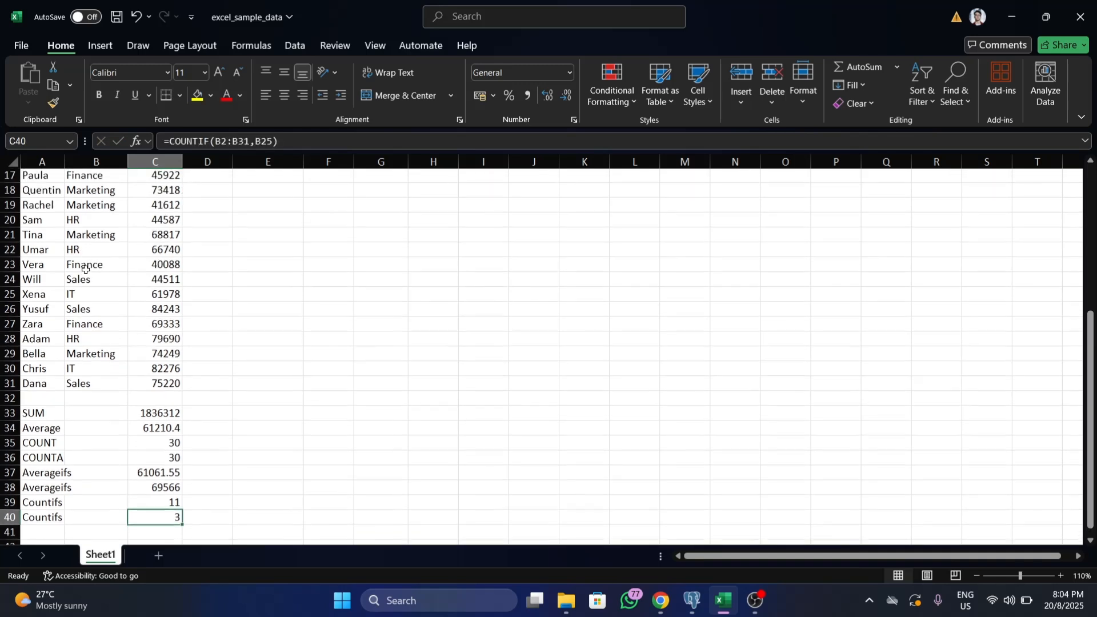
{"action": "left_click", "coordinate": [94, 369]}
{"action": "left_click", "coordinate": [75, 297], "text": "ctrl"}
{"action": "scroll", "coordinate": [142, 341], "scroll_direction": "up", "scroll_amount": 4}
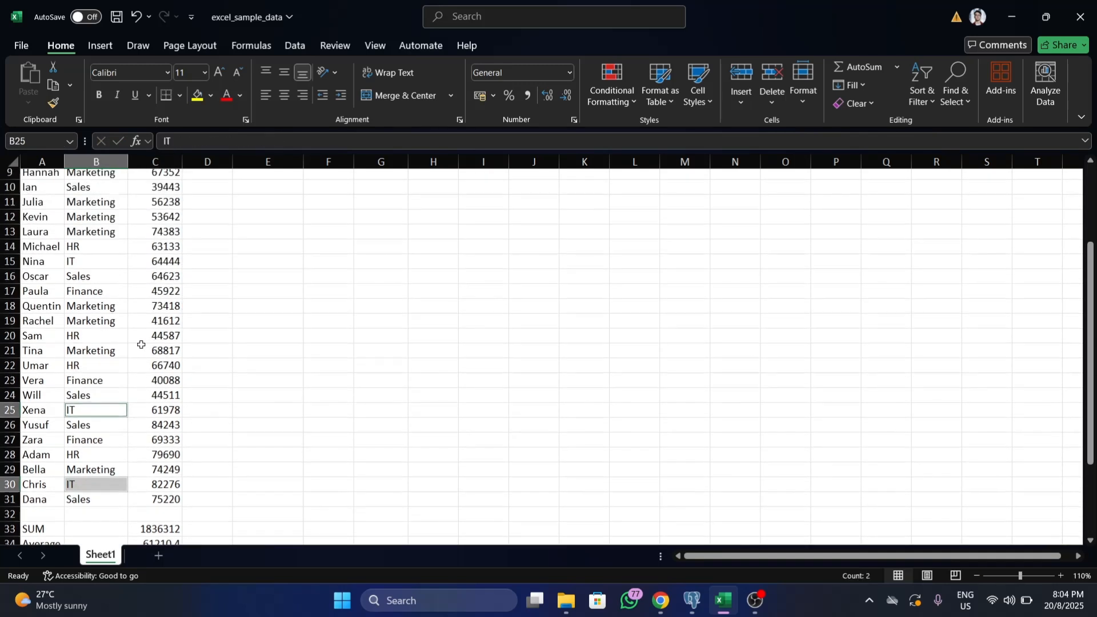
{"action": "left_click", "coordinate": [97, 323], "text": "ctrl"}
{"action": "scroll", "coordinate": [100, 326], "scroll_direction": "up", "scroll_amount": 2}
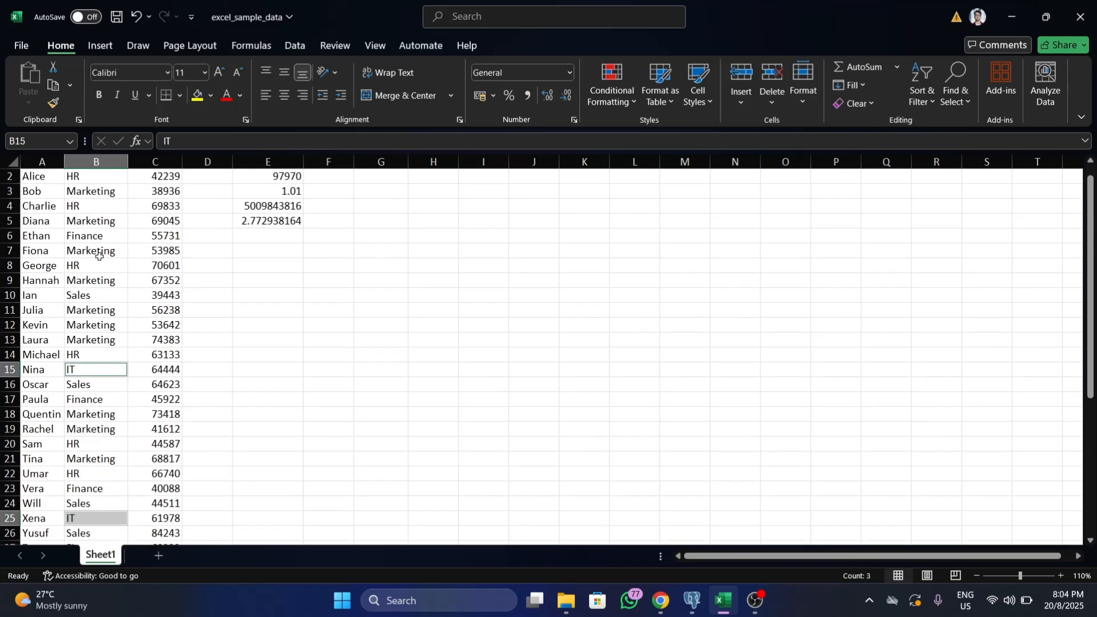
{"action": "scroll", "coordinate": [110, 376], "scroll_direction": "down", "scroll_amount": 7}
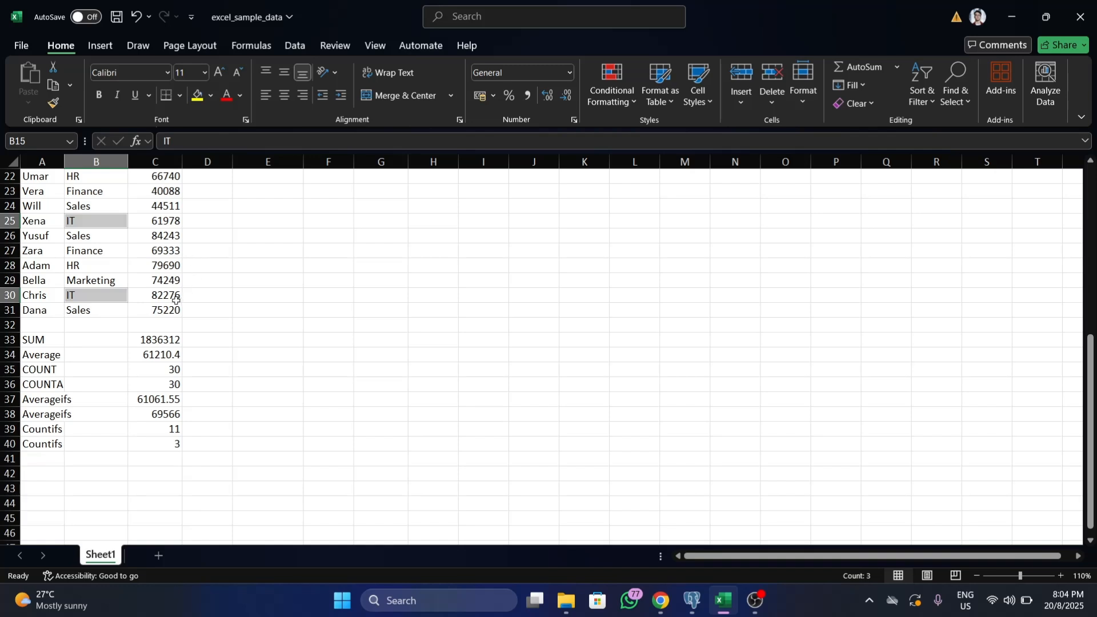
{"action": "scroll", "coordinate": [166, 286], "scroll_direction": "up", "scroll_amount": 4}
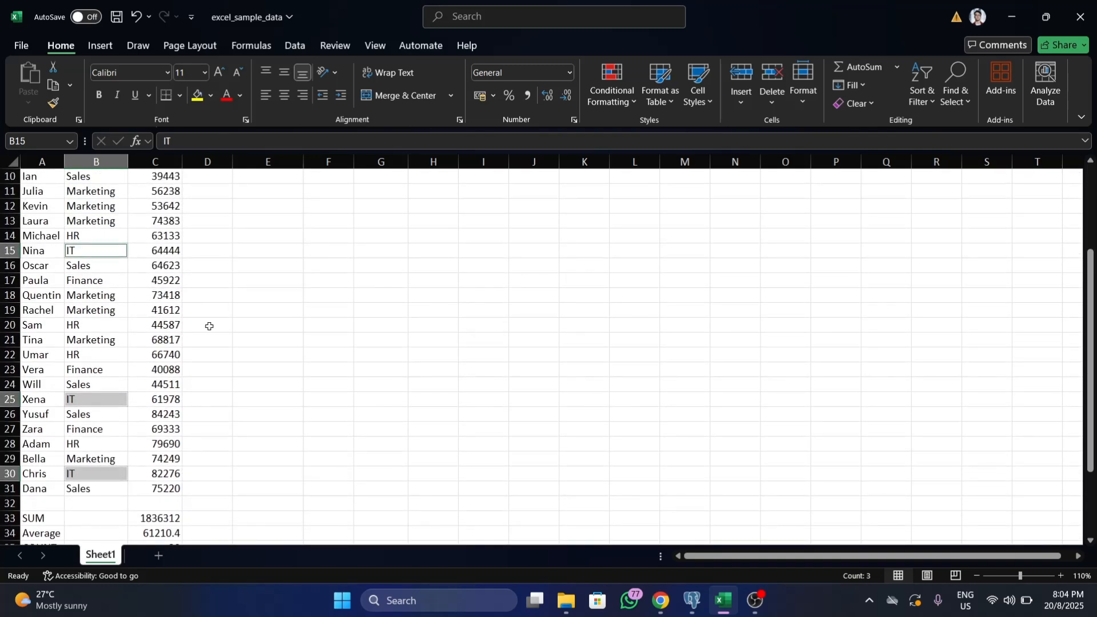
{"action": "scroll", "coordinate": [139, 423], "scroll_direction": "down", "scroll_amount": 3}
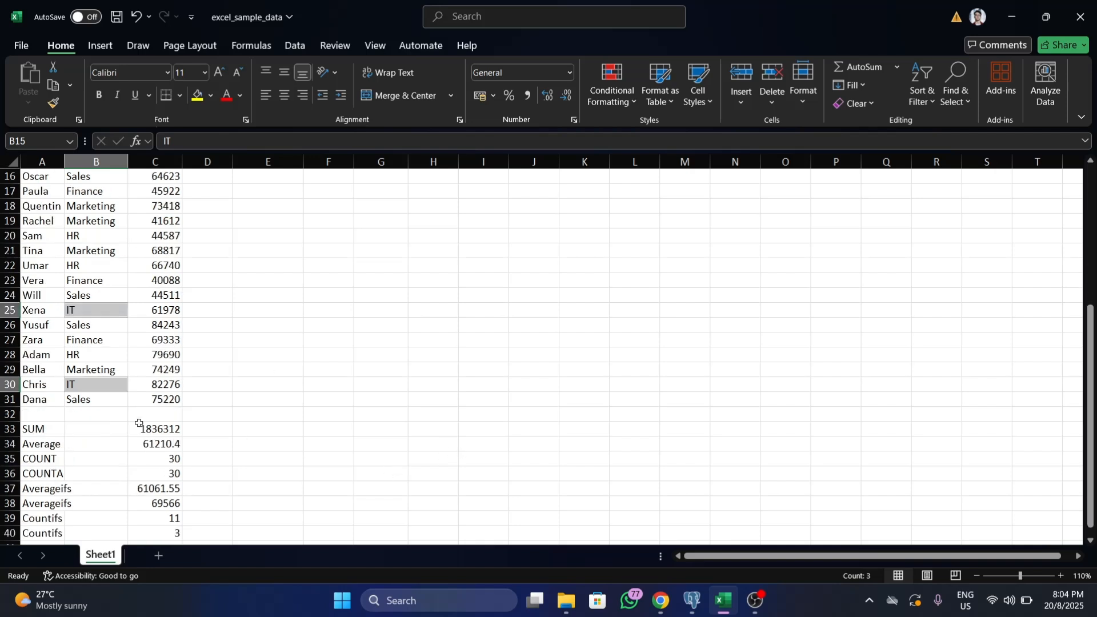